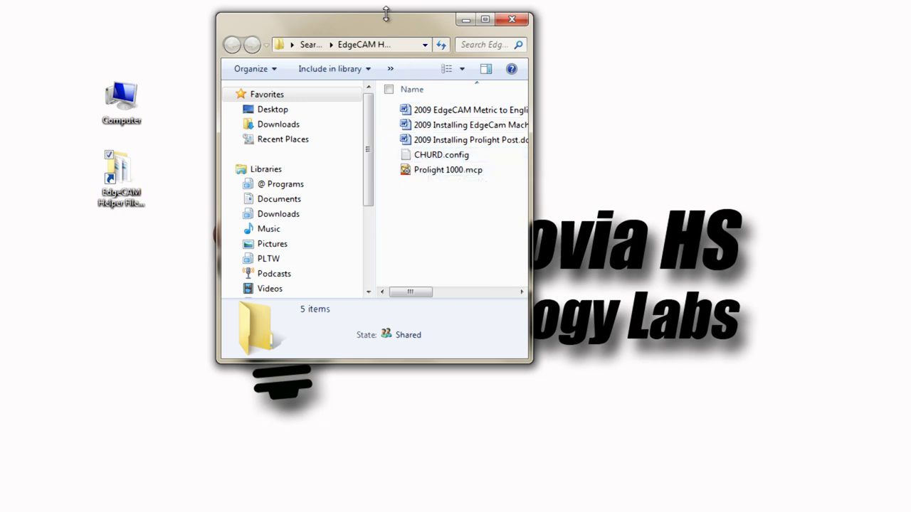
# Open the computer's C: drive in a window placed beside the EdgeCAM helper files folder.
pyautogui.moveTo(382, 27); pyautogui.dragTo(651, 60)
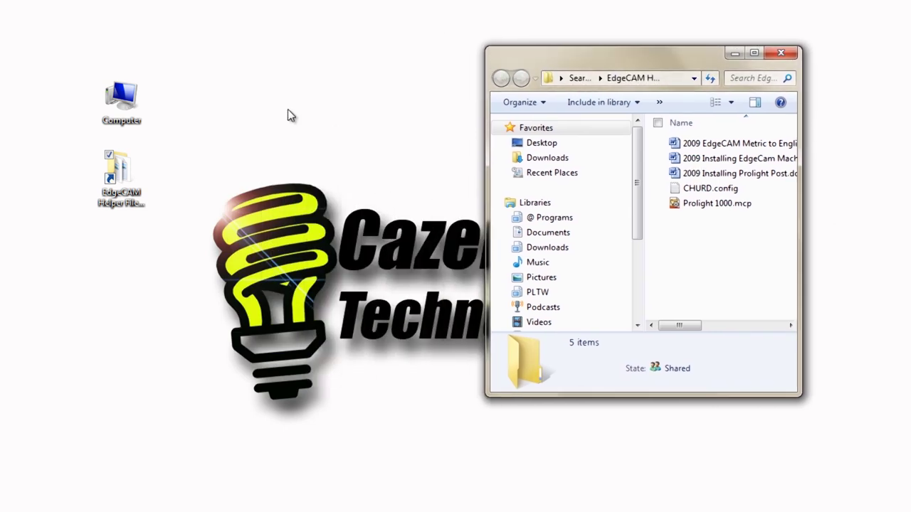
pyautogui.click(133, 105)
pyautogui.doubleClick(133, 105)
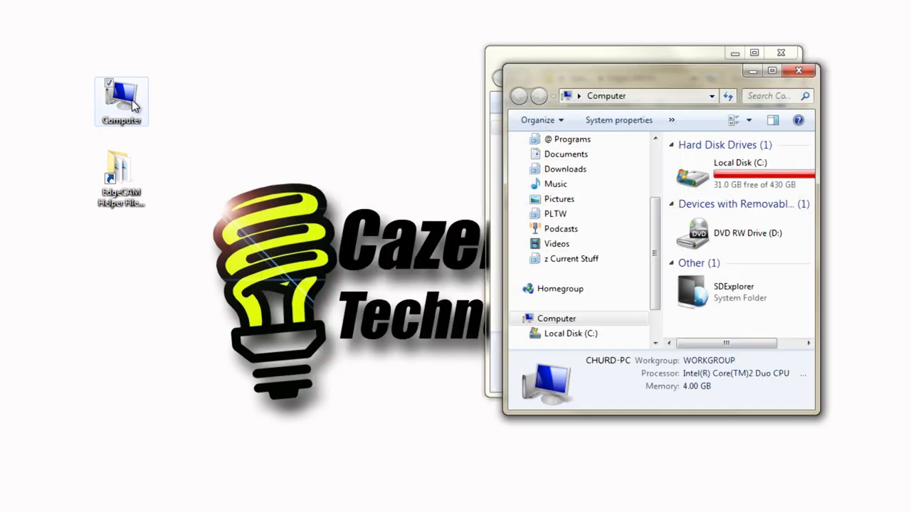
pyautogui.moveTo(639, 79); pyautogui.dragTo(267, 59)
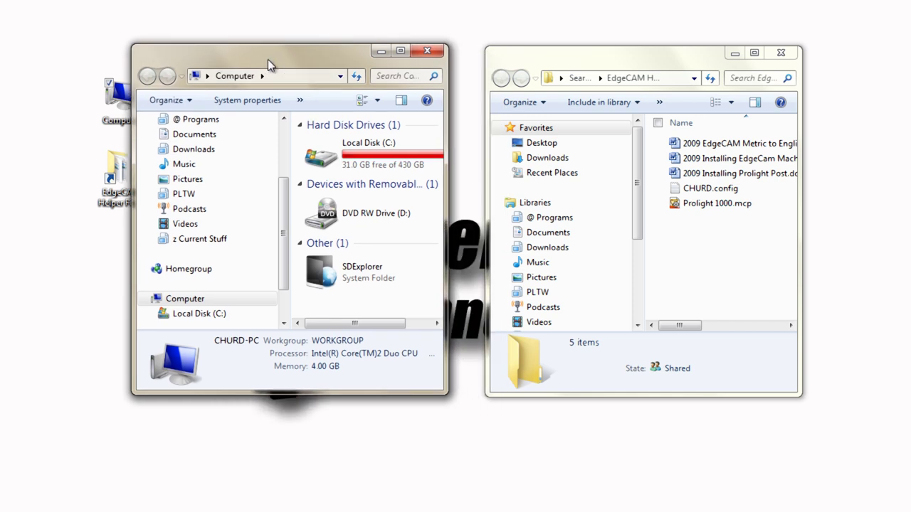
pyautogui.doubleClick(324, 156)
pyautogui.moveTo(448, 177); pyautogui.dragTo(479, 176)
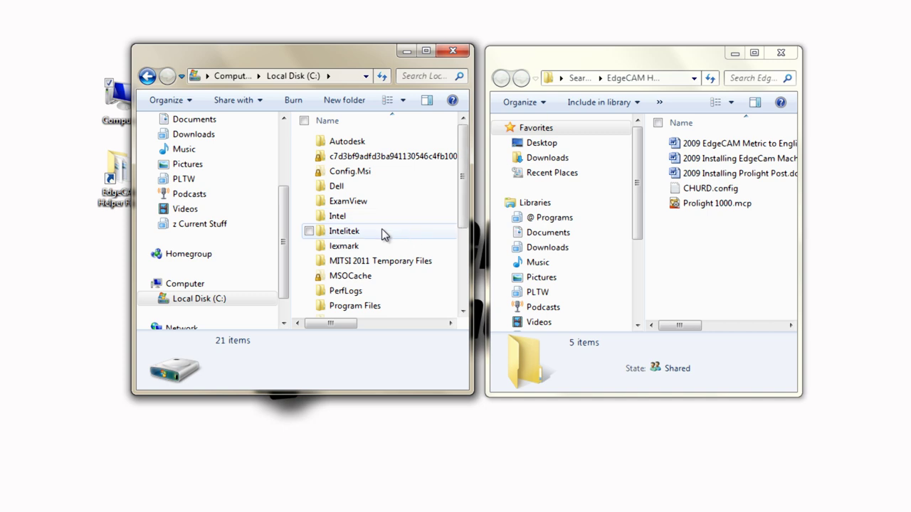
# Browse to Program Files\Edgecam2010.10\Cam\Machdef and select Prolight 1000.mcp in the helper files folder.
pyautogui.scroll(-2, 382, 228)
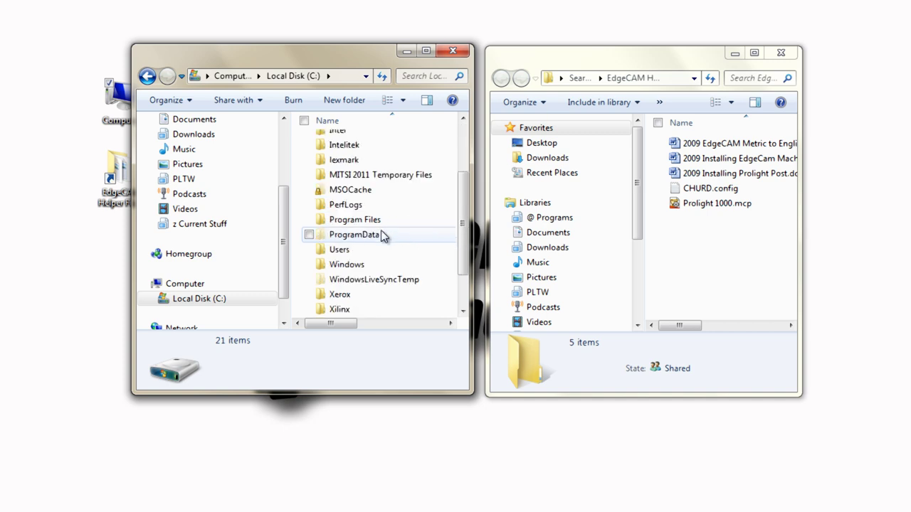
pyautogui.doubleClick(369, 222)
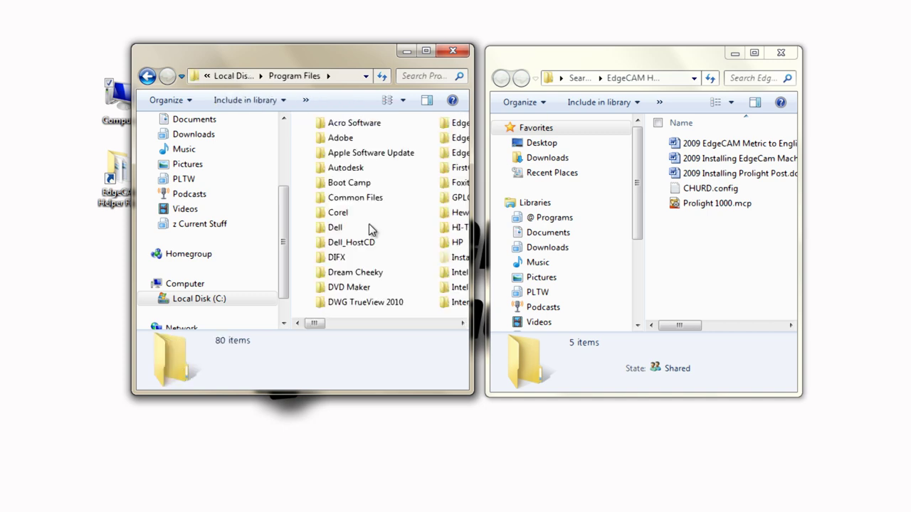
pyautogui.moveTo(324, 324); pyautogui.dragTo(345, 327)
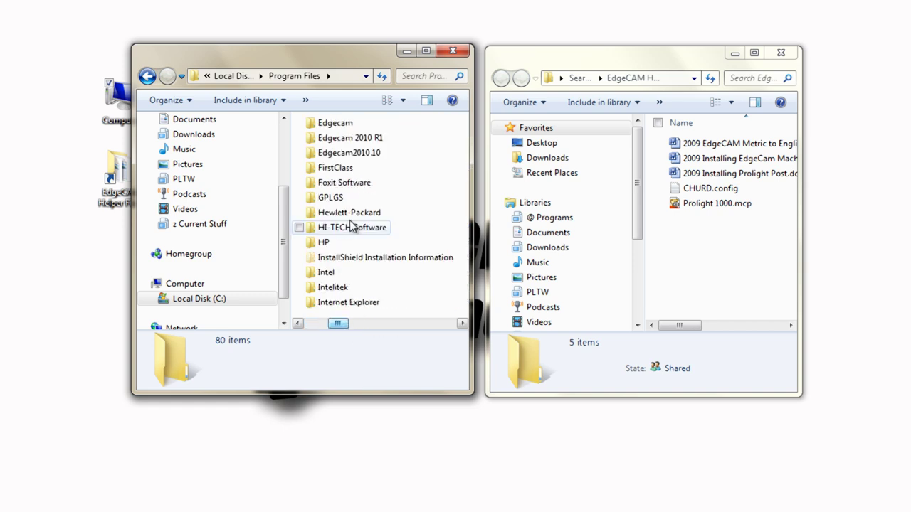
pyautogui.doubleClick(340, 154)
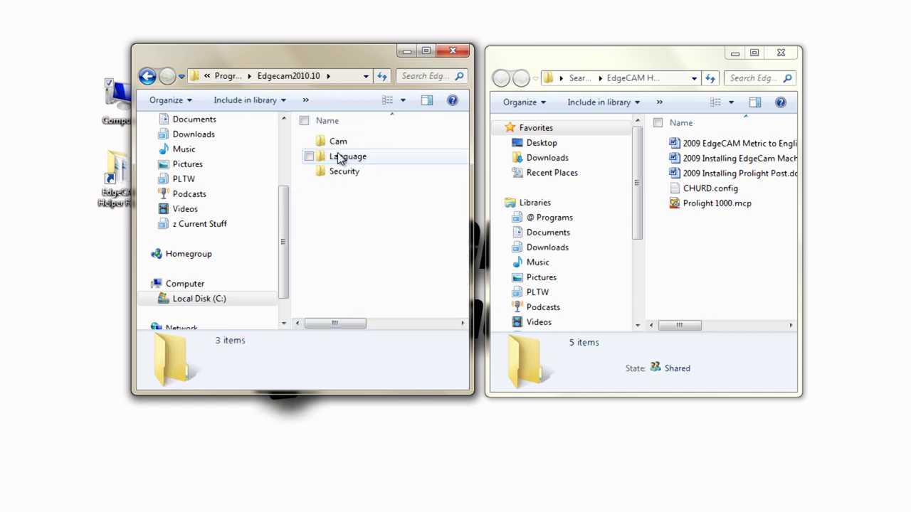
pyautogui.click(339, 143)
pyautogui.doubleClick(339, 142)
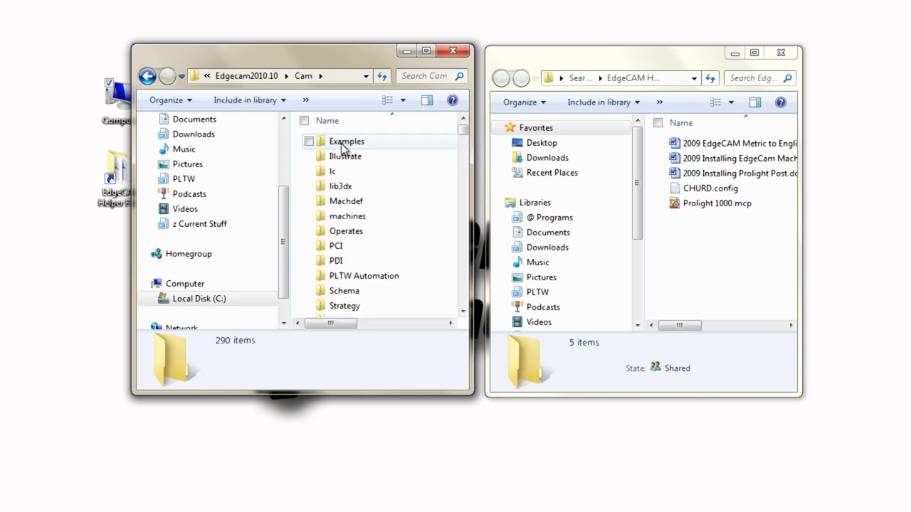
pyautogui.moveTo(464, 135); pyautogui.dragTo(464, 136)
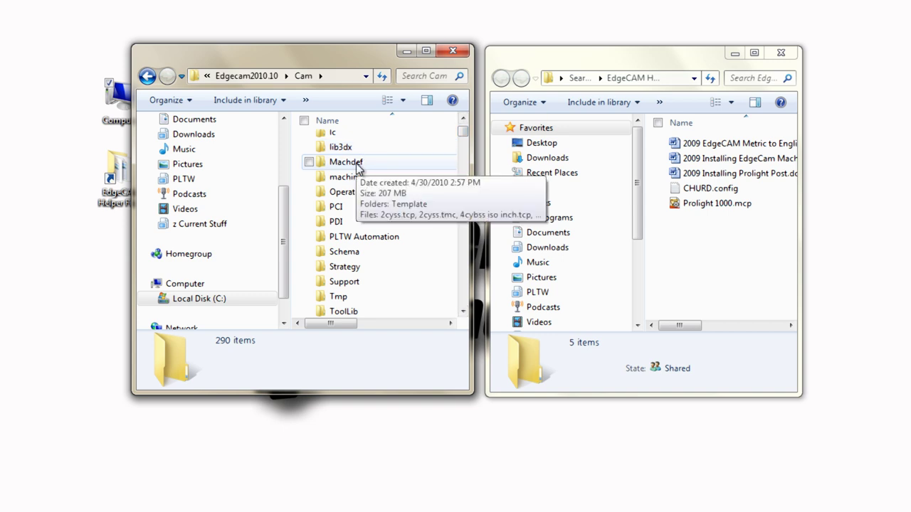
pyautogui.doubleClick(356, 165)
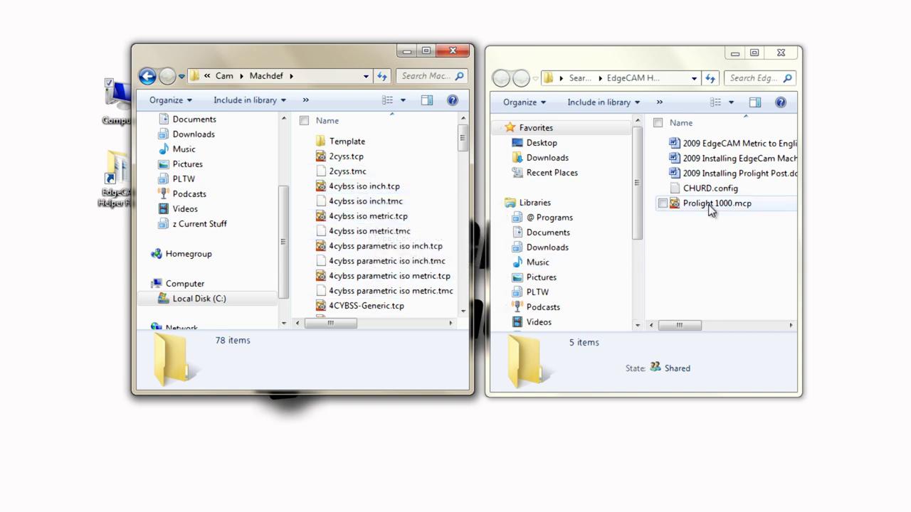
pyautogui.moveTo(712, 210); pyautogui.dragTo(718, 230)
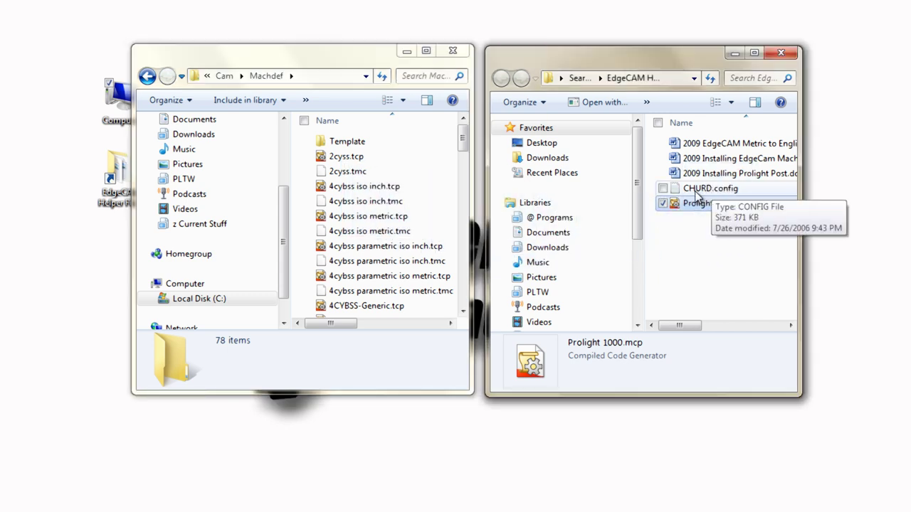
# Browse to the Cam folder's Support\Mill Profile subfolder and select CHURD.config in the helper files folder.
pyautogui.click(148, 76)
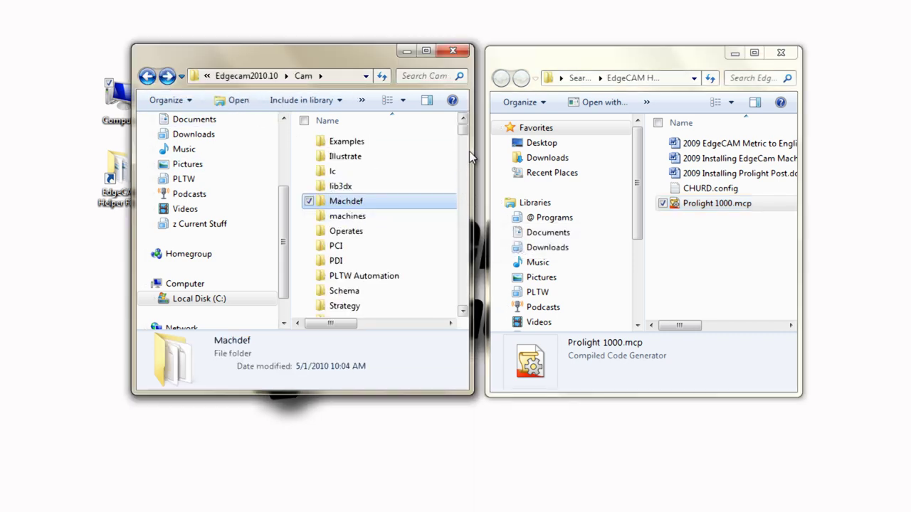
pyautogui.click(463, 311)
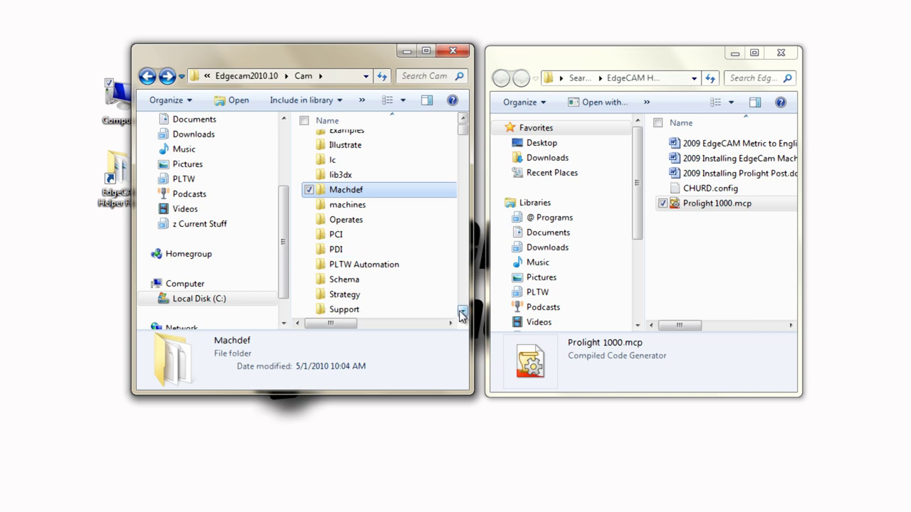
pyautogui.click(463, 311)
pyautogui.click(463, 311)
pyautogui.click(463, 311)
pyautogui.click(463, 311)
pyautogui.click(463, 311)
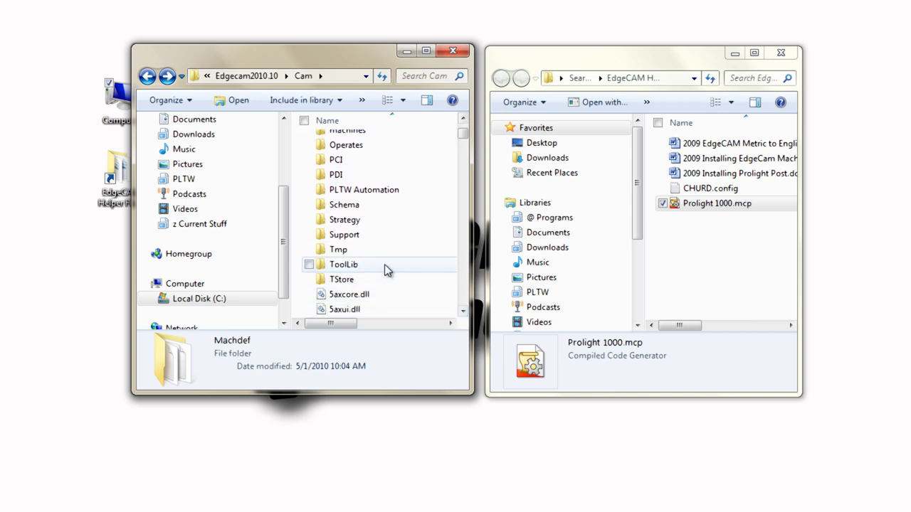
pyautogui.doubleClick(354, 236)
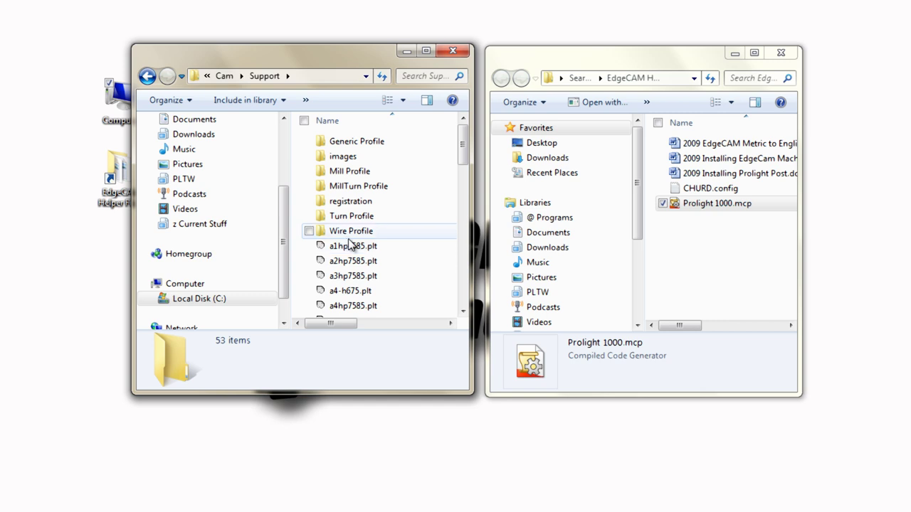
pyautogui.doubleClick(352, 171)
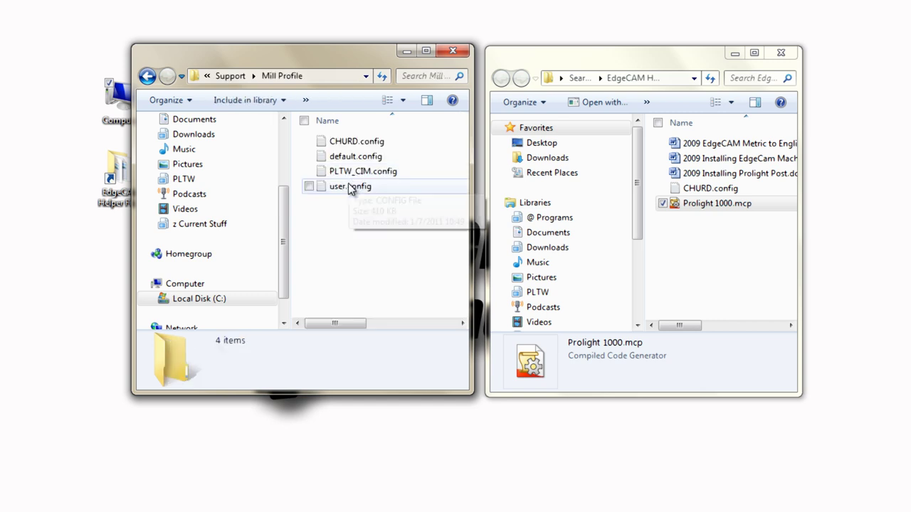
pyautogui.moveTo(703, 192); pyautogui.dragTo(712, 227)
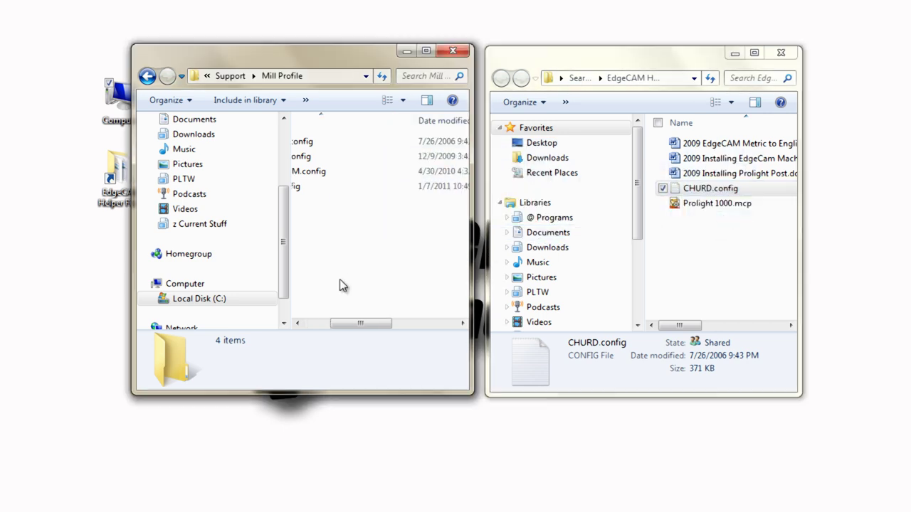
pyautogui.moveTo(369, 327); pyautogui.dragTo(335, 322)
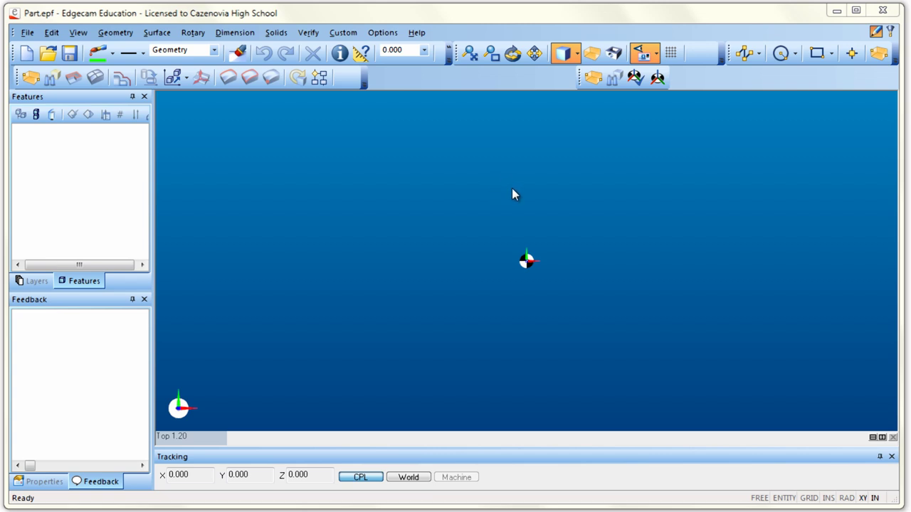
pyautogui.click(28, 33)
pyautogui.click(39, 64)
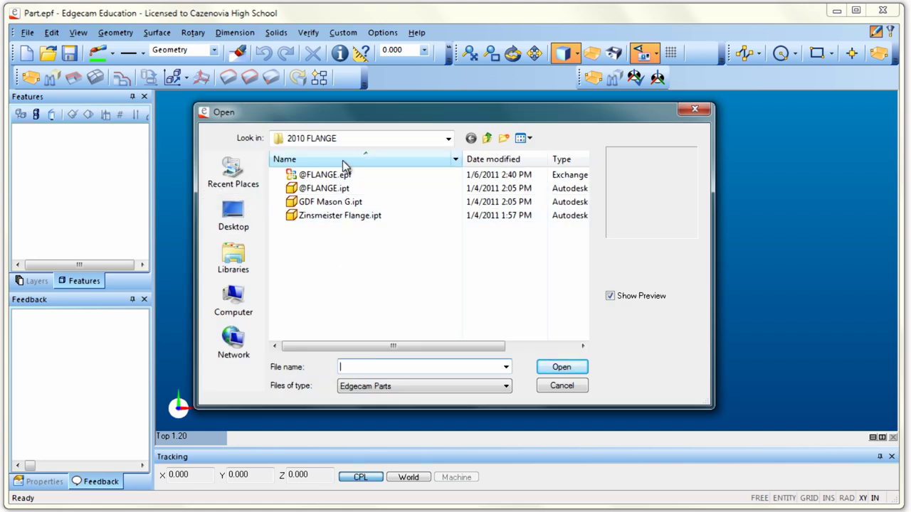
pyautogui.moveTo(342, 198)
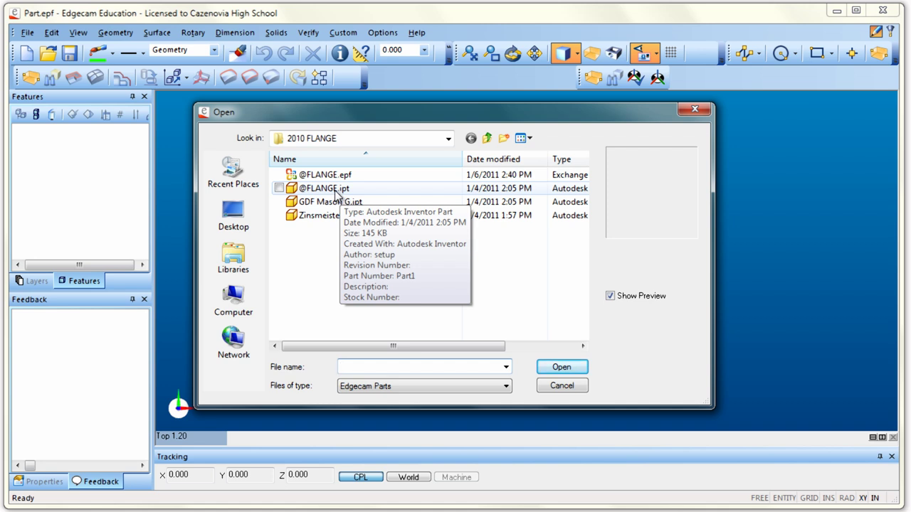
pyautogui.doubleClick(335, 190)
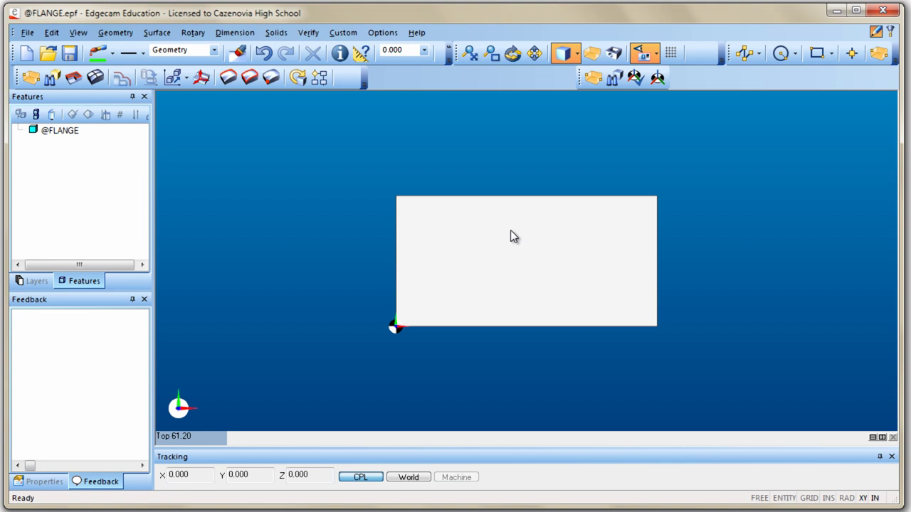
pyautogui.moveTo(510, 230); pyautogui.dragTo(563, 295, button='middle')
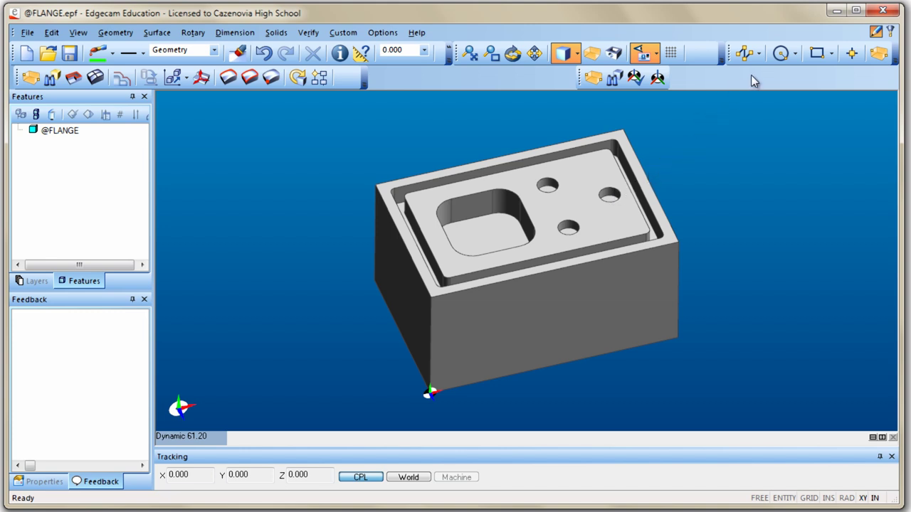
# Load a Mill Profile interface layout and enlarge the application window.
pyautogui.rightClick(722, 75)
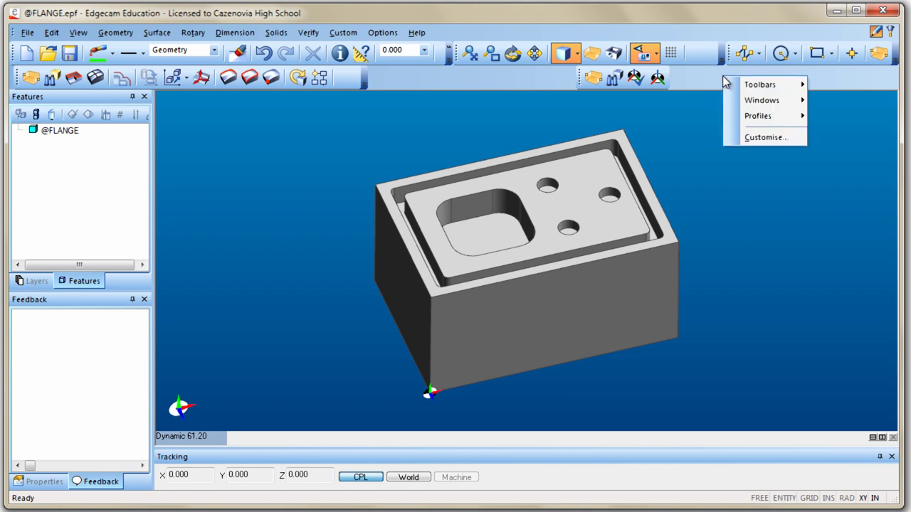
pyautogui.moveTo(752, 123)
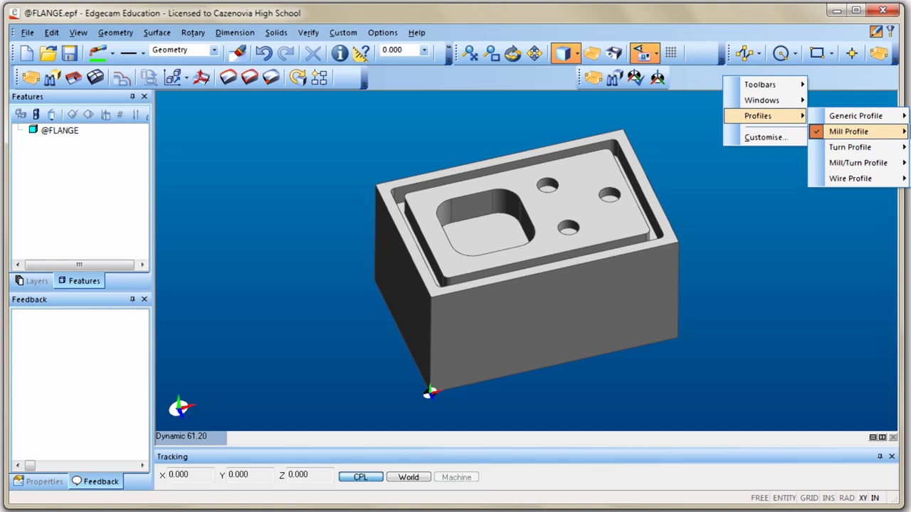
pyautogui.press('Escape')
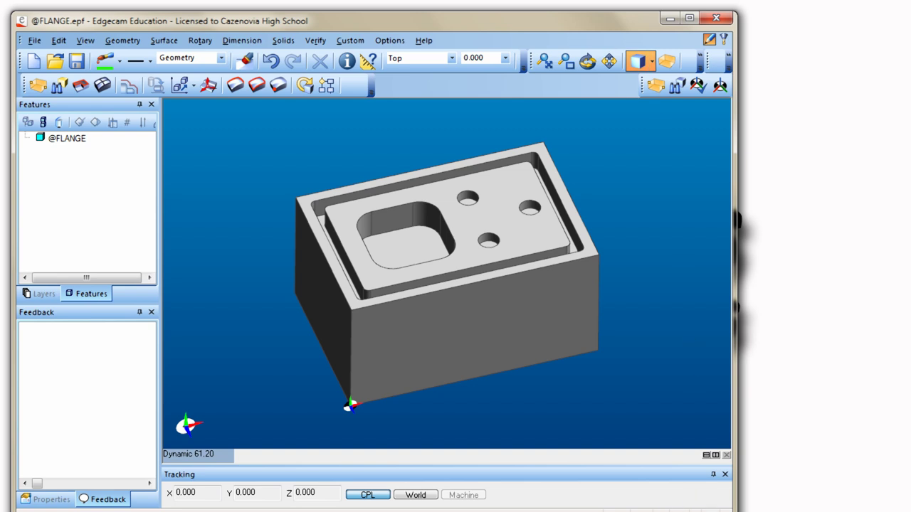
pyautogui.moveTo(737, 511); pyautogui.dragTo(898, 499)
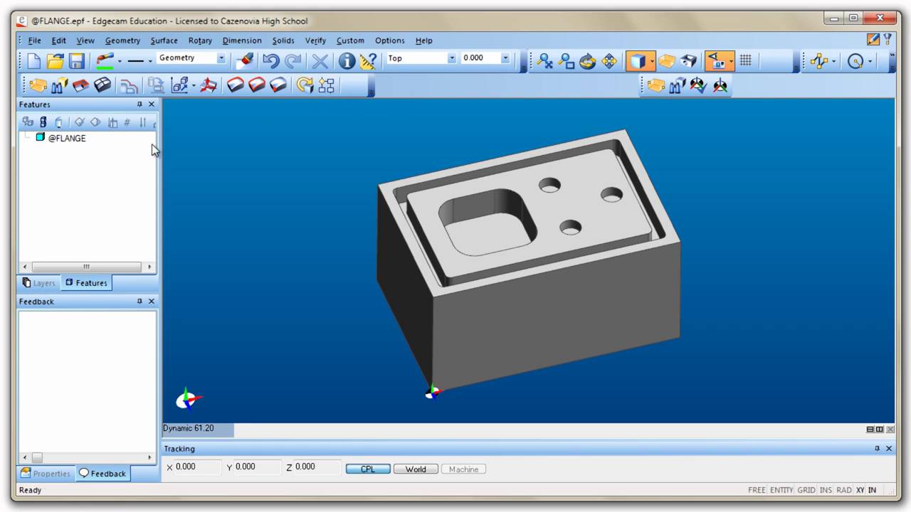
# Close the Features and Layers windows, and restore the interface layout by loading the CHURD.config mill profile.
pyautogui.click(151, 105)
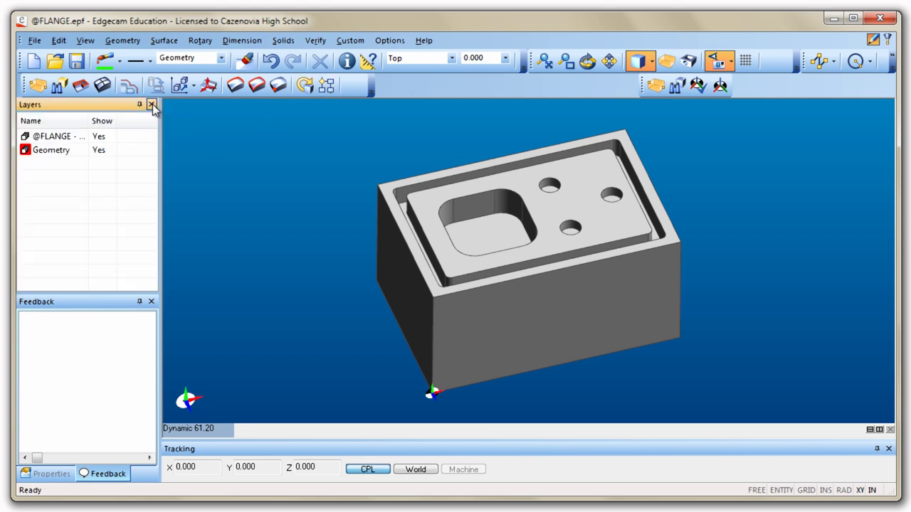
pyautogui.click(151, 105)
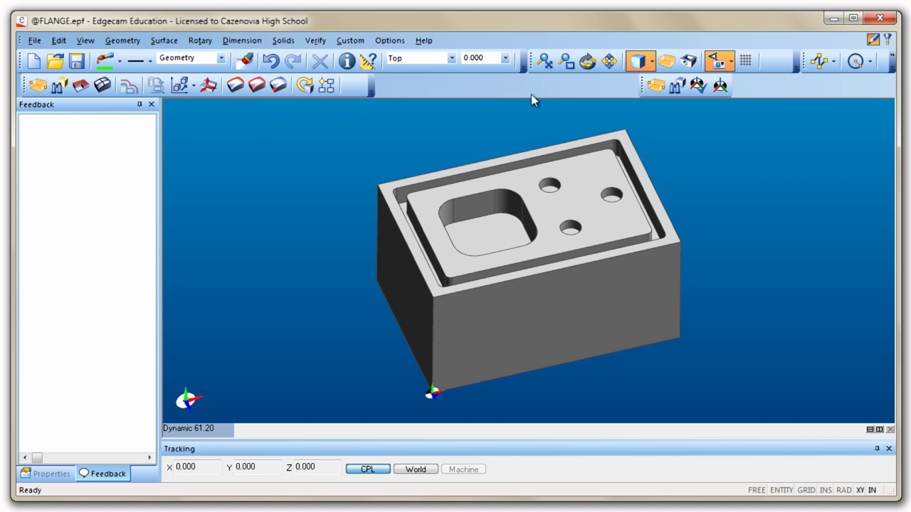
pyautogui.rightClick(565, 93)
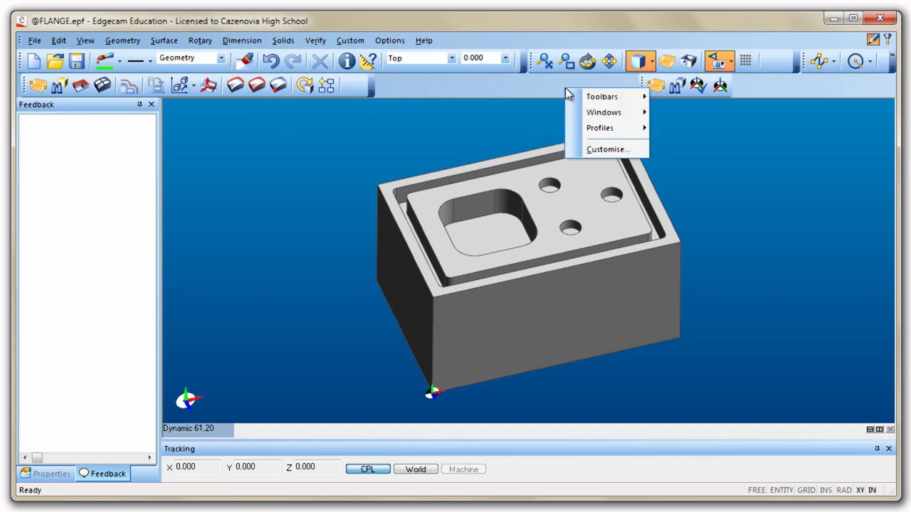
pyautogui.moveTo(597, 134)
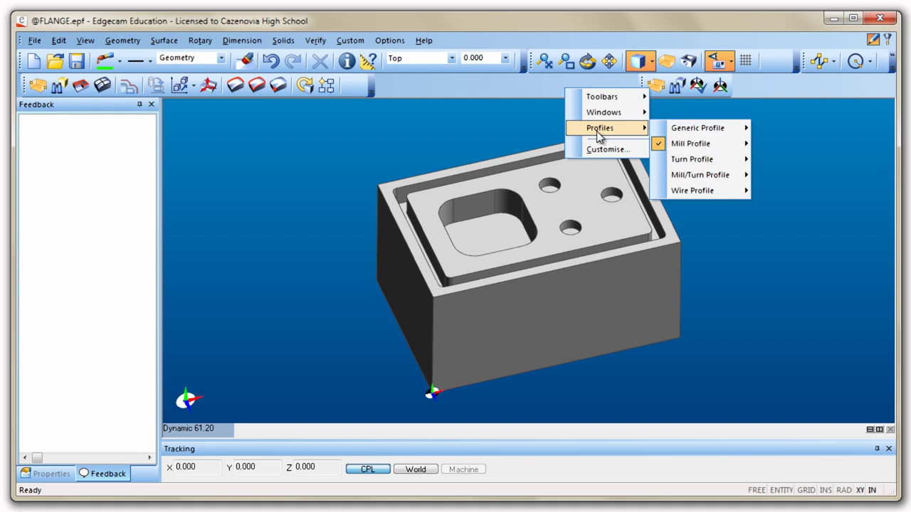
pyautogui.moveTo(685, 145)
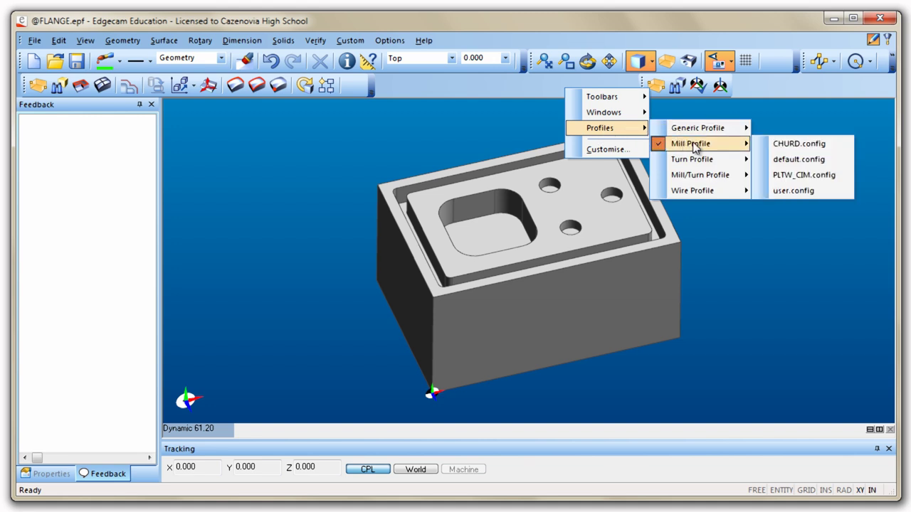
pyautogui.click(799, 145)
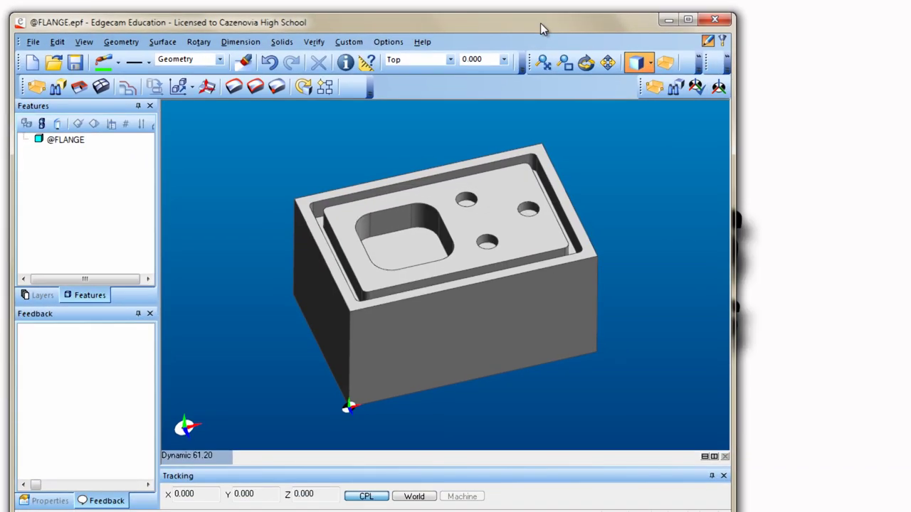
# Enlarge the application window and move the small four-icon toolbar closer to the solids toolbar in its row.
pyautogui.moveTo(696, 509); pyautogui.dragTo(896, 498)
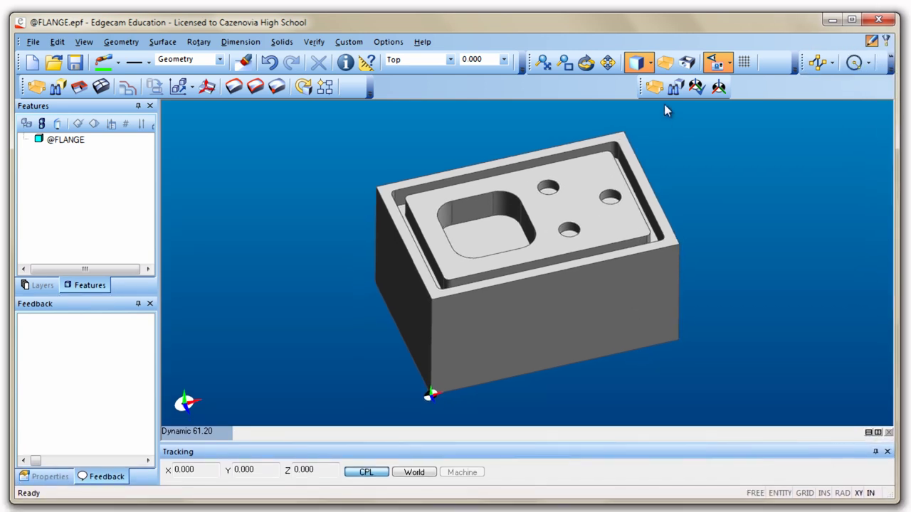
pyautogui.moveTo(638, 87); pyautogui.dragTo(507, 87)
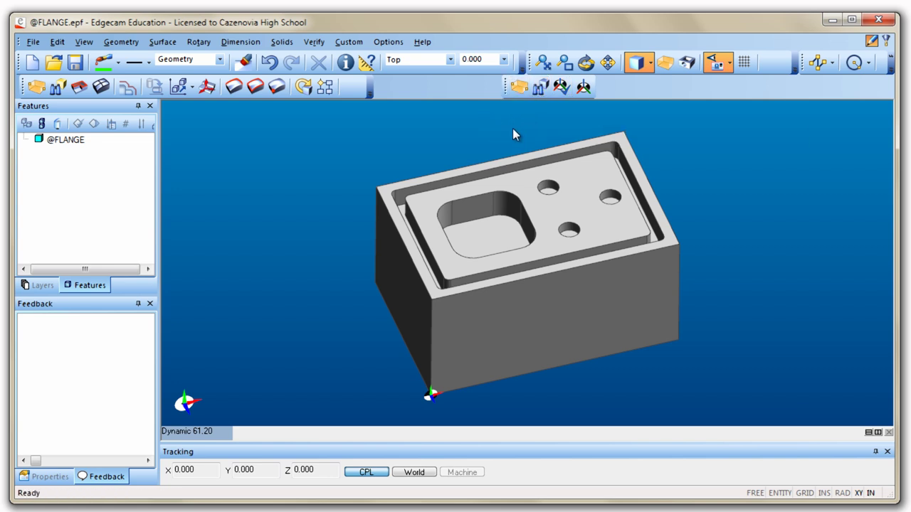
# Customise the small four-icon toolbar by moving the Create CPL command directly after the stock command.
pyautogui.rightClick(506, 93)
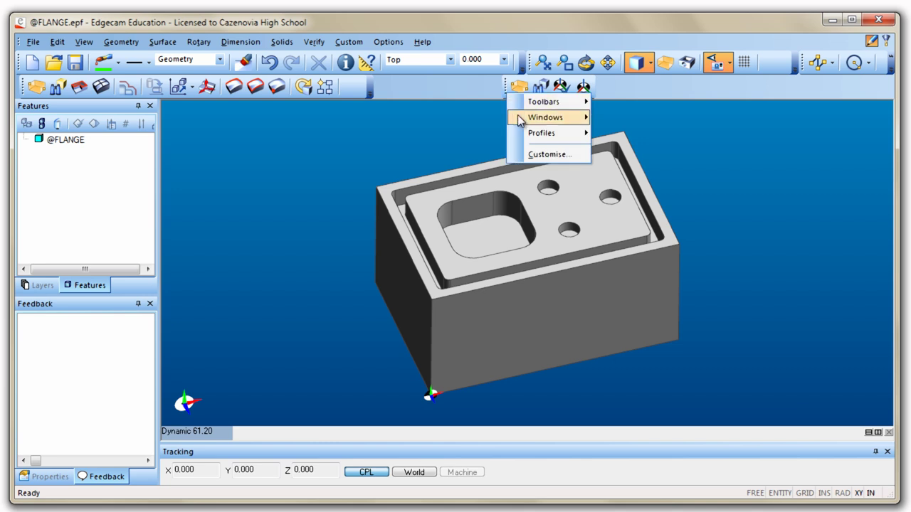
pyautogui.click(538, 154)
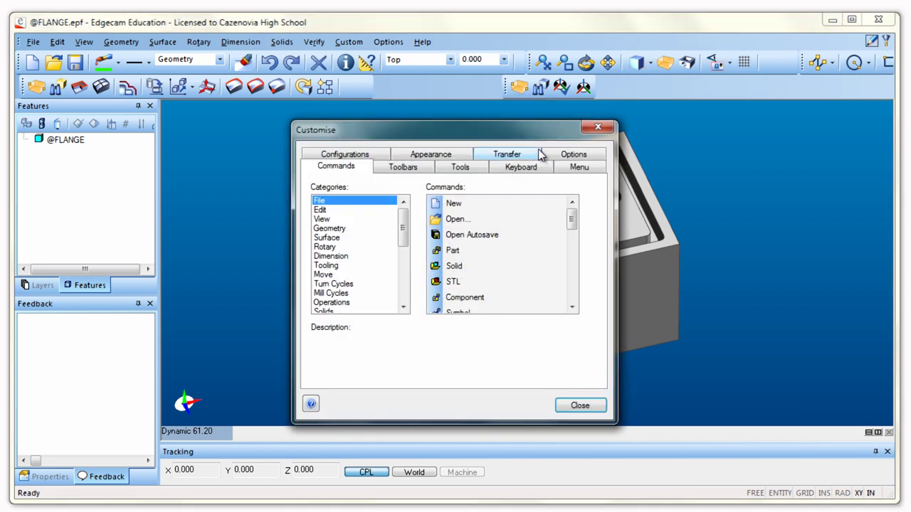
pyautogui.moveTo(584, 88); pyautogui.dragTo(539, 88)
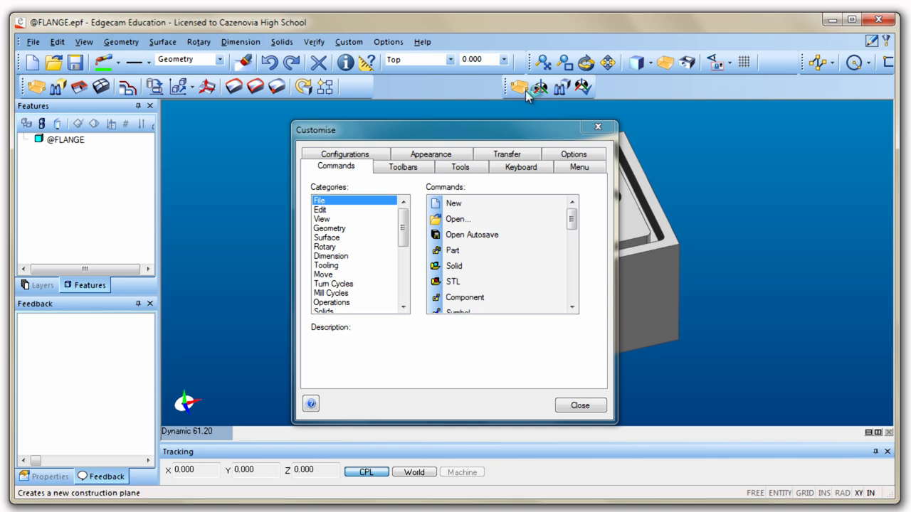
pyautogui.click(598, 126)
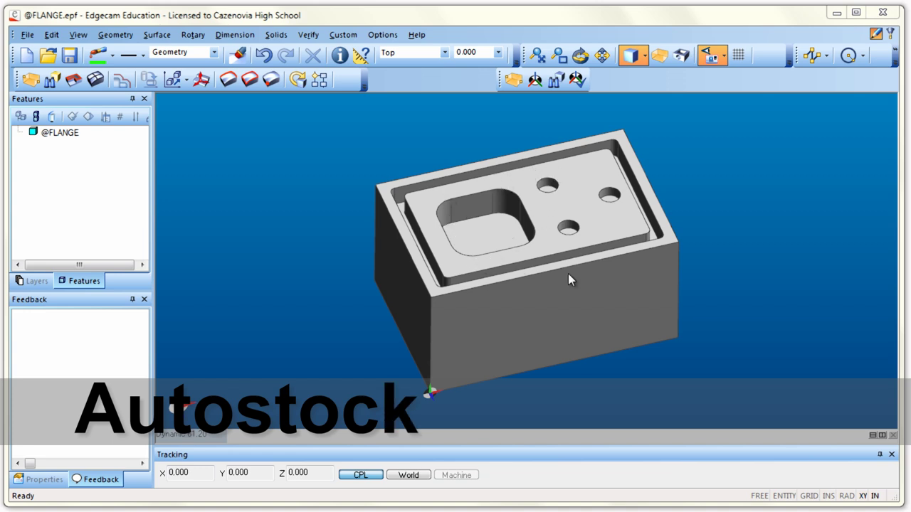
# Create automatic stock around the flange block and check its outline along the block's edges.
pyautogui.moveTo(590, 293); pyautogui.dragTo(570, 298, button='middle')
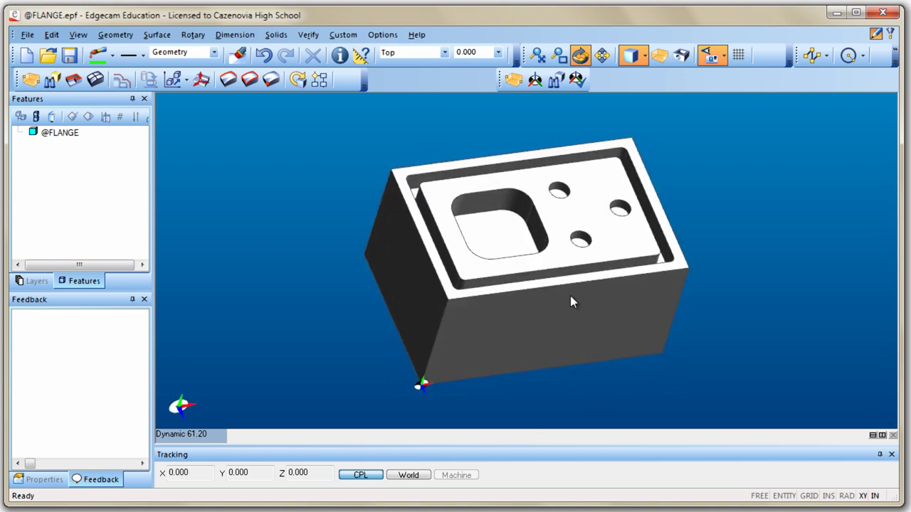
pyautogui.moveTo(694, 284); pyautogui.dragTo(638, 255, button='middle')
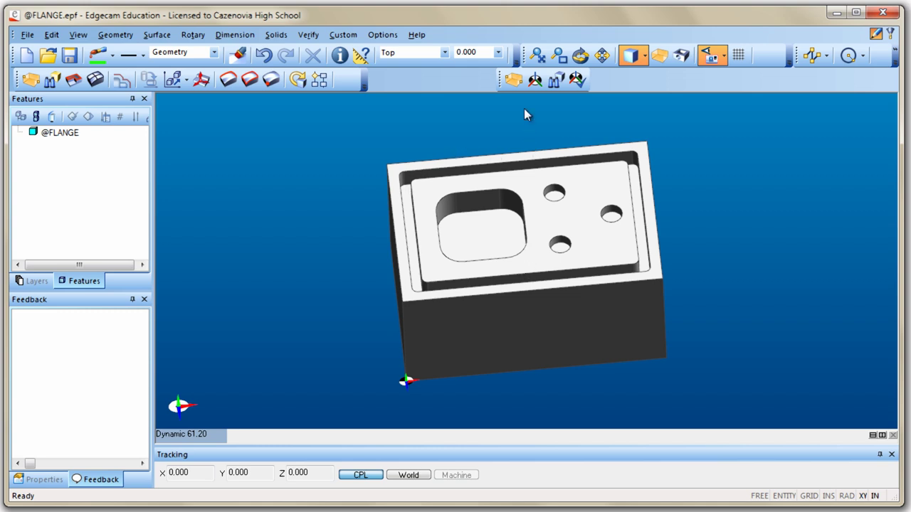
pyautogui.click(511, 81)
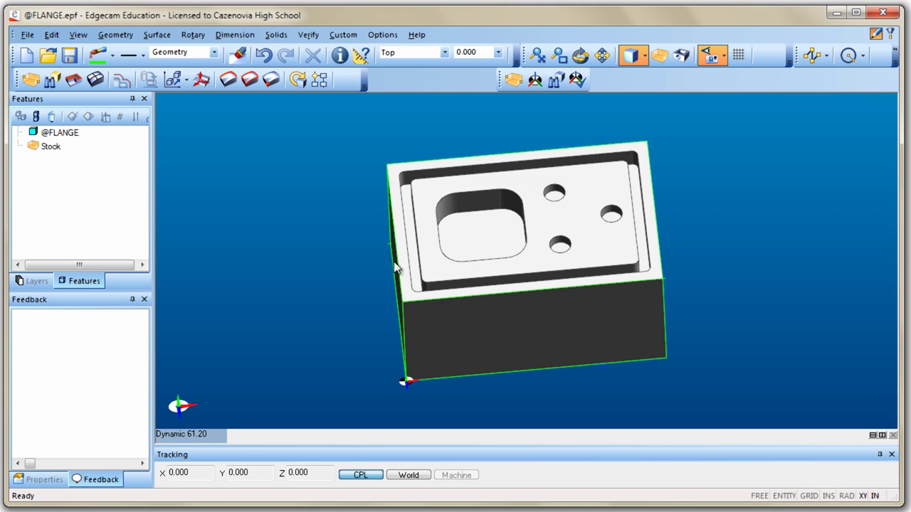
pyautogui.moveTo(463, 297); pyautogui.dragTo(555, 292, button='middle')
pyautogui.moveTo(673, 288); pyautogui.dragTo(676, 268, button='middle')
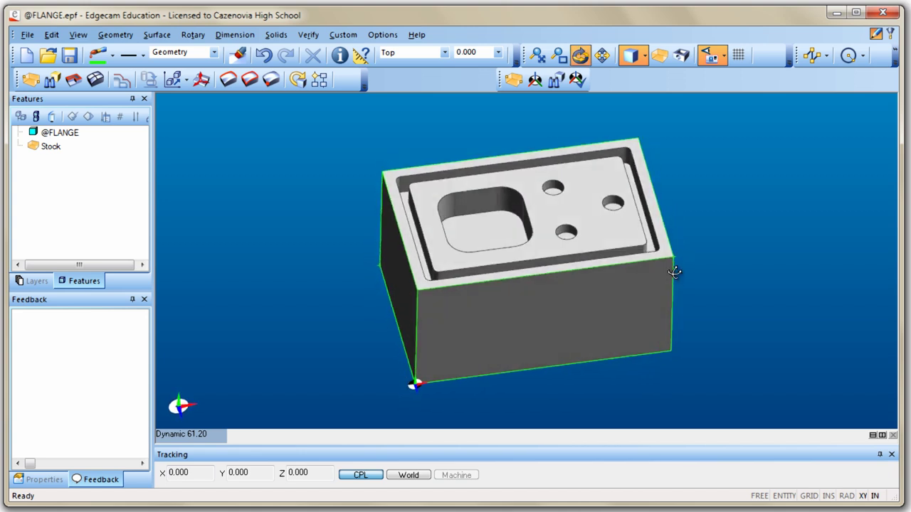
pyautogui.moveTo(423, 318); pyautogui.dragTo(423, 325, button='middle')
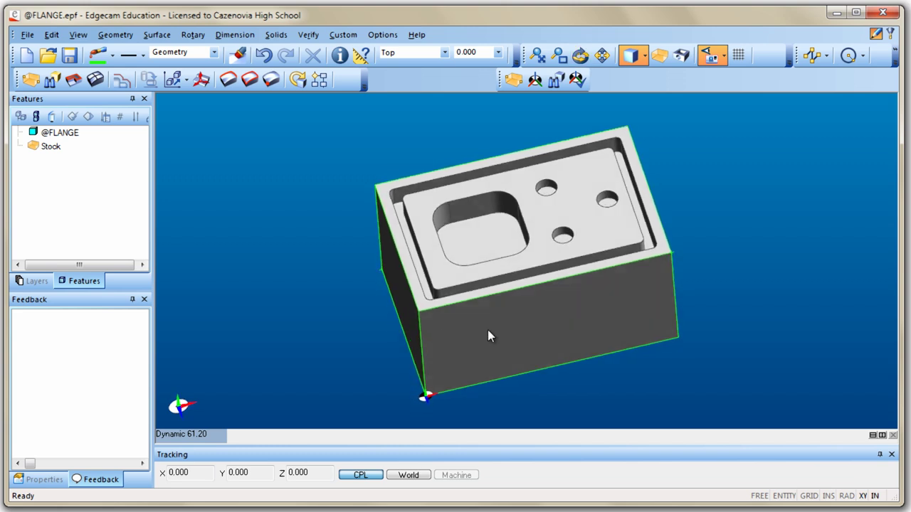
# Add two more automatic stocks to the flange, and delete both duplicates so only the first stock is kept.
pyautogui.click(513, 81)
pyautogui.click(515, 82)
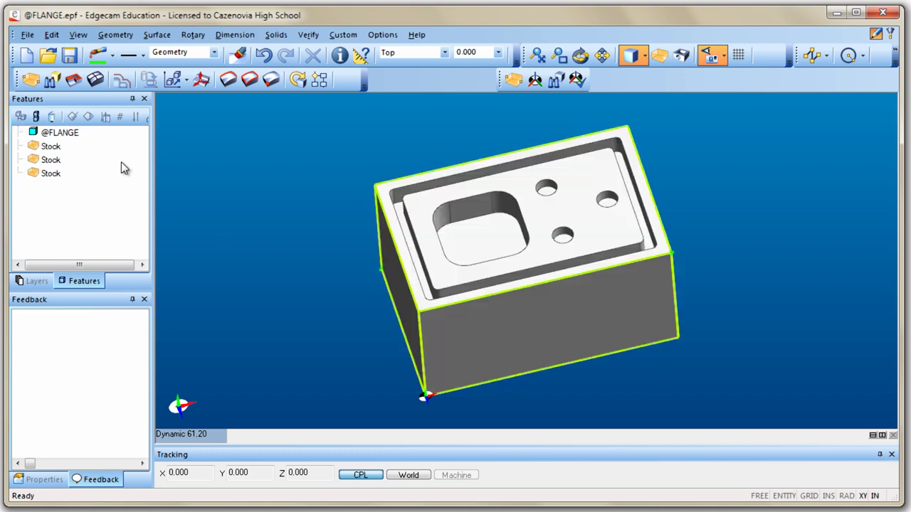
pyautogui.rightClick(50, 178)
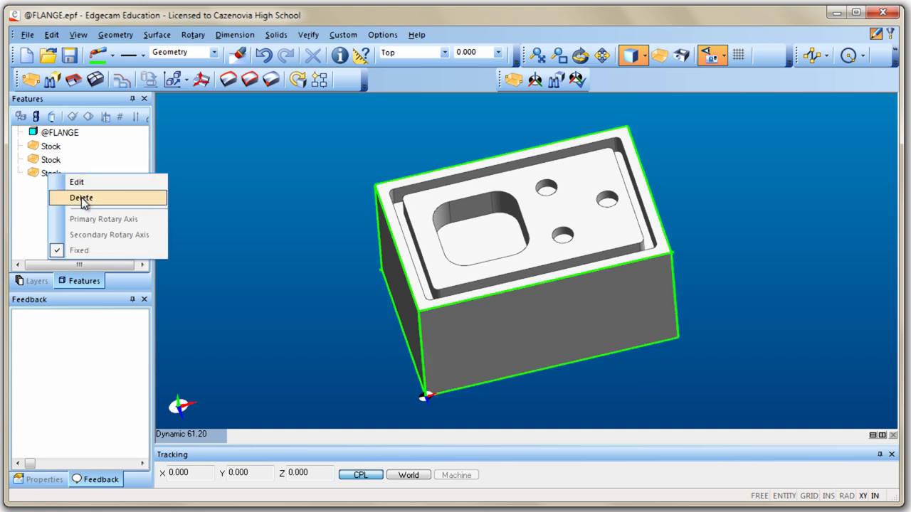
pyautogui.click(82, 198)
pyautogui.rightClick(49, 160)
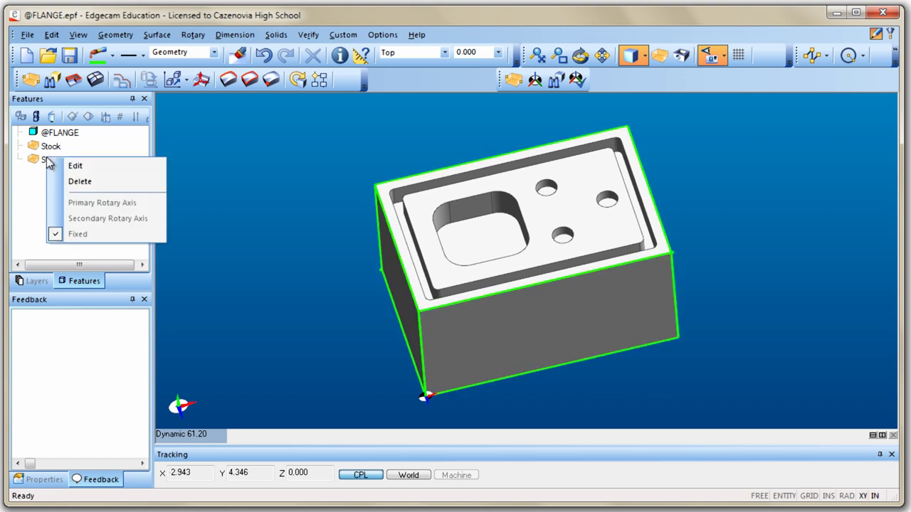
pyautogui.click(73, 183)
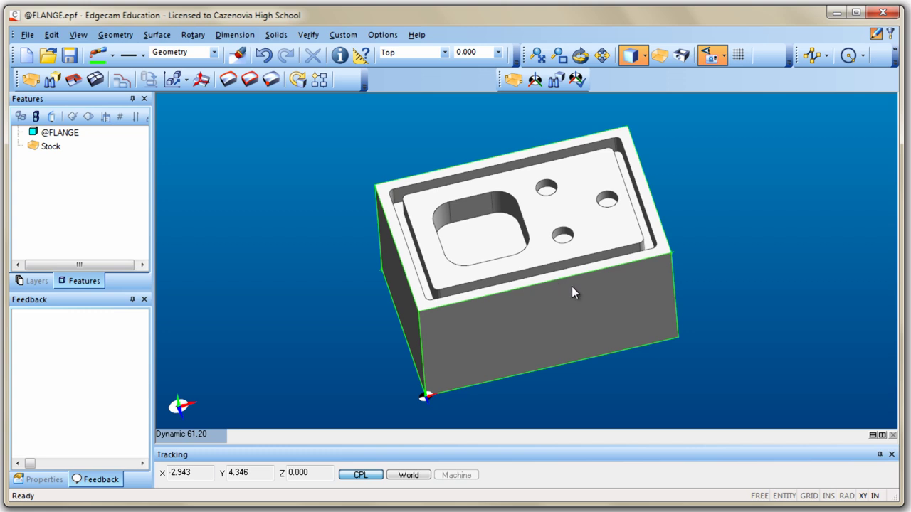
# Examine the flange block from below and above to locate the current origin relative to the top machining face.
pyautogui.moveTo(649, 292)
pyautogui.mouseDown(button='middle')
pyautogui.moveTo(648, 304)
pyautogui.moveTo(657, 292)
pyautogui.mouseUp(button='middle')
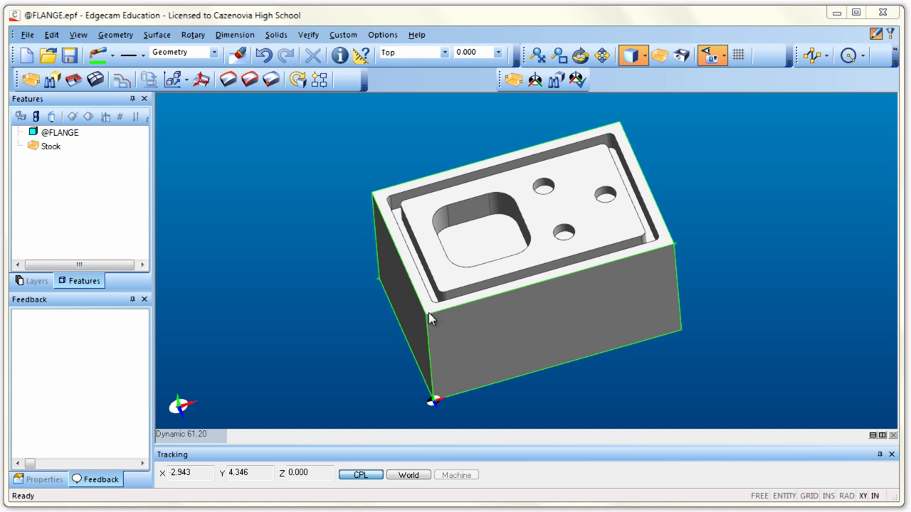
pyautogui.moveTo(541, 349); pyautogui.dragTo(395, 297, button='middle')
pyautogui.scroll(5, 399, 283)
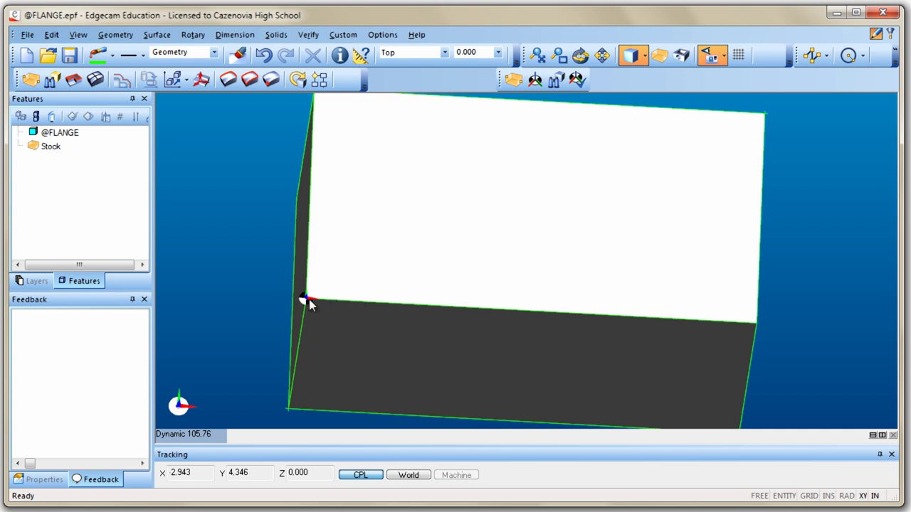
pyautogui.moveTo(392, 189); pyautogui.dragTo(392, 217, button='middle')
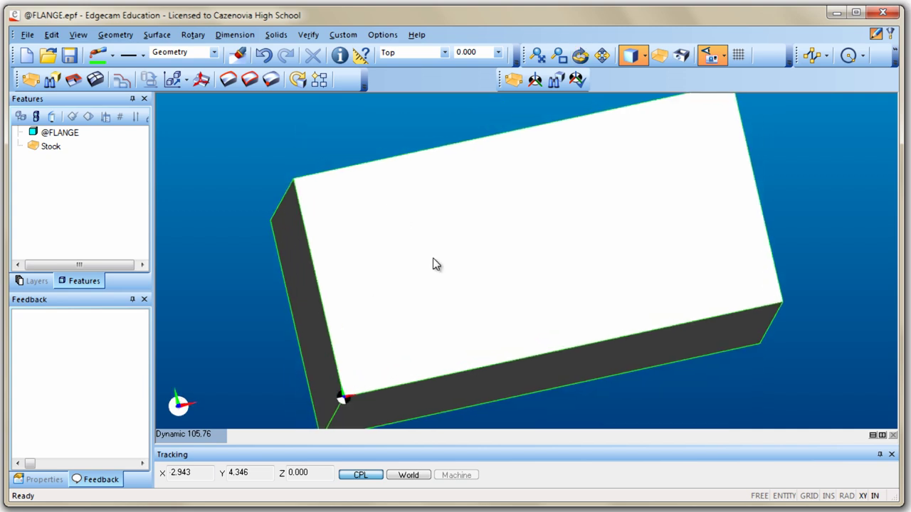
pyautogui.moveTo(472, 204); pyautogui.dragTo(494, 277, button='middle')
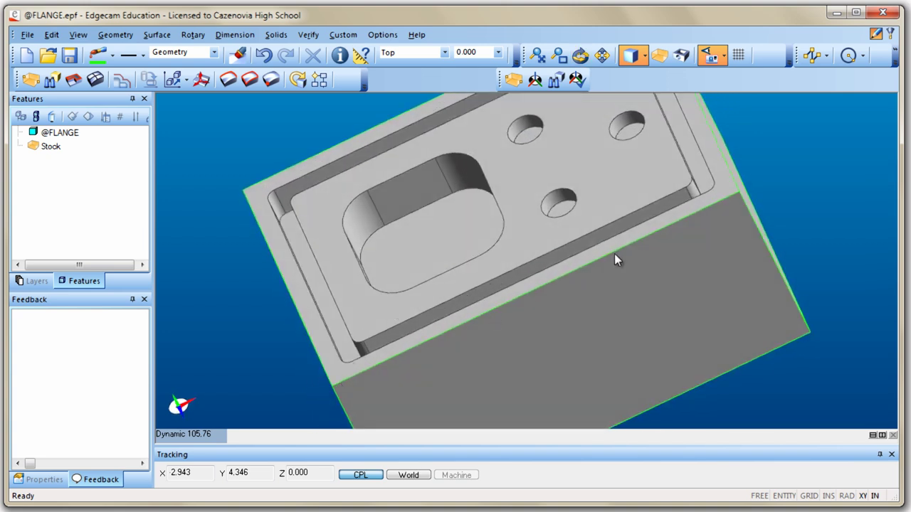
pyautogui.moveTo(711, 198); pyautogui.dragTo(726, 220, button='middle')
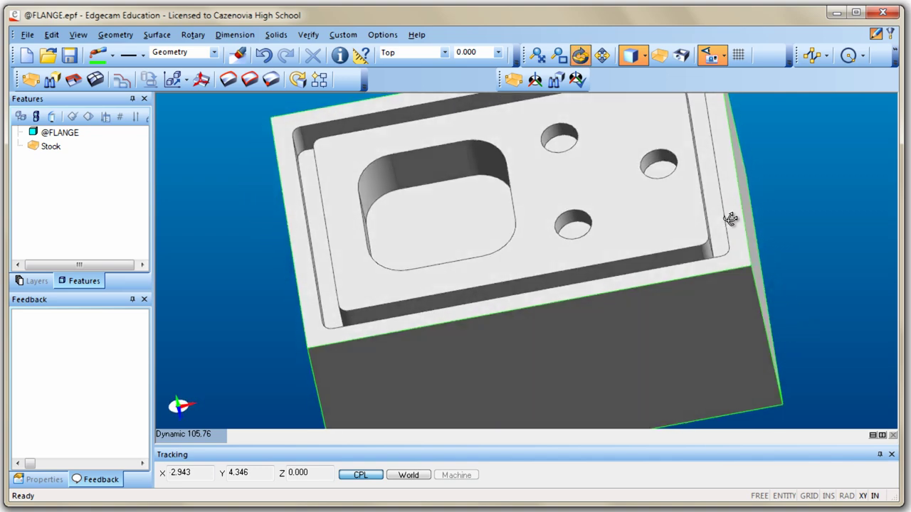
pyautogui.scroll(-3, 559, 226)
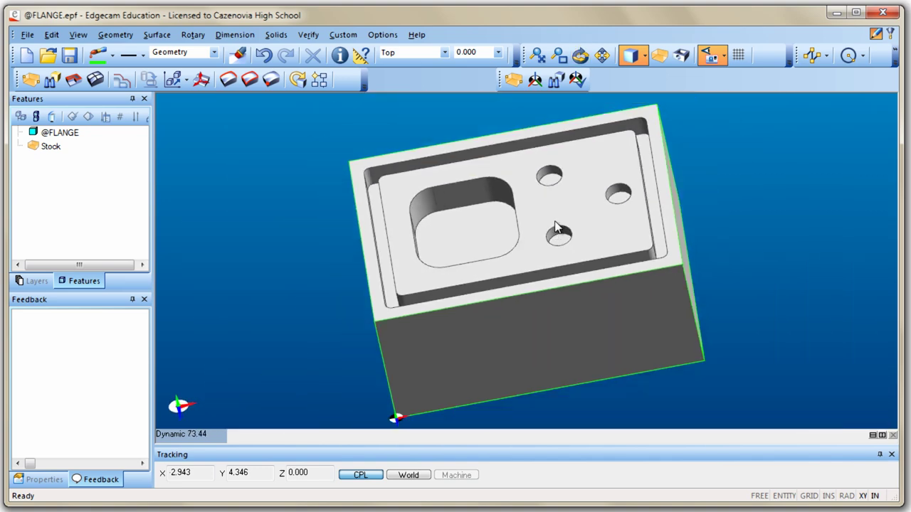
# Start a construction plane named "new" with a custom origin, defined Through 3 Points on the MILL(XY) work plane.
pyautogui.click(534, 83)
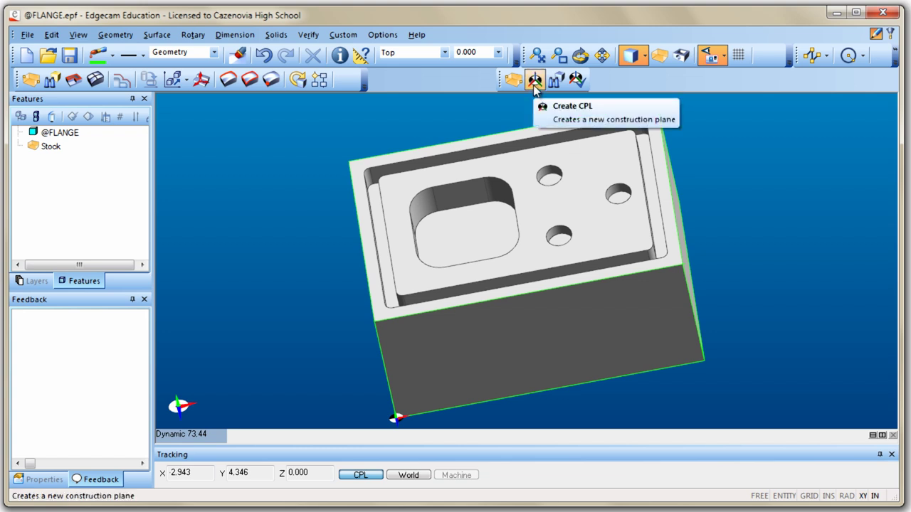
pyautogui.click(533, 84)
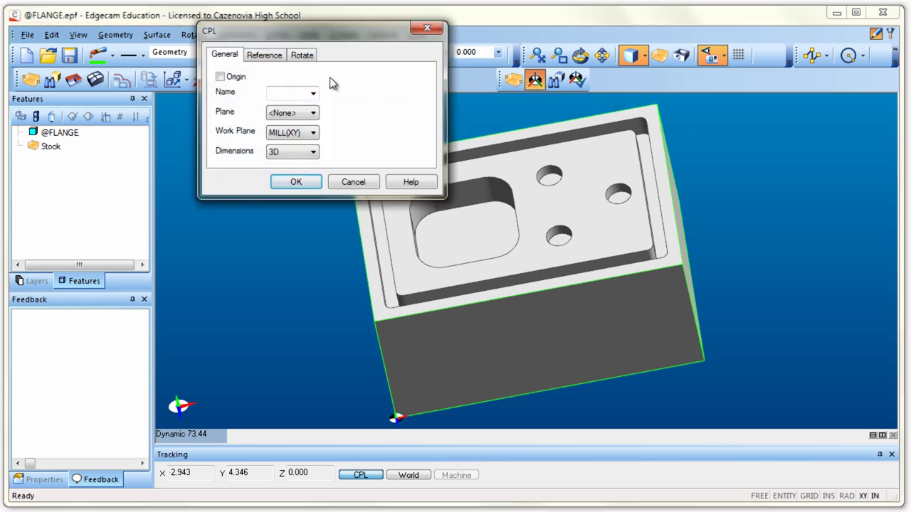
pyautogui.click(222, 79)
pyautogui.click(311, 115)
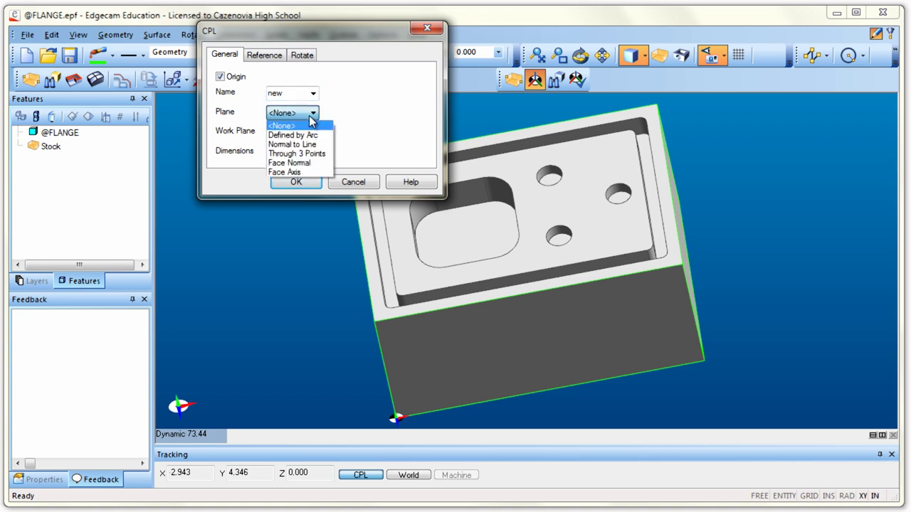
pyautogui.click(310, 154)
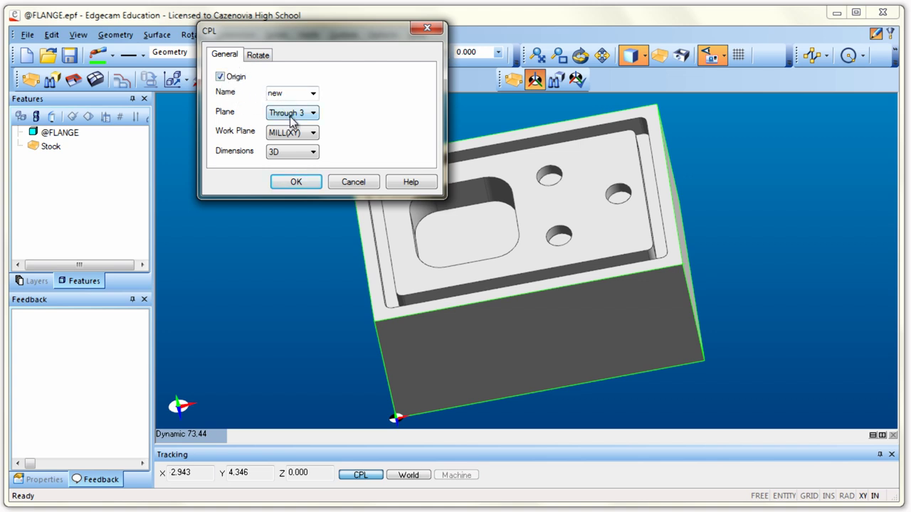
pyautogui.click(296, 181)
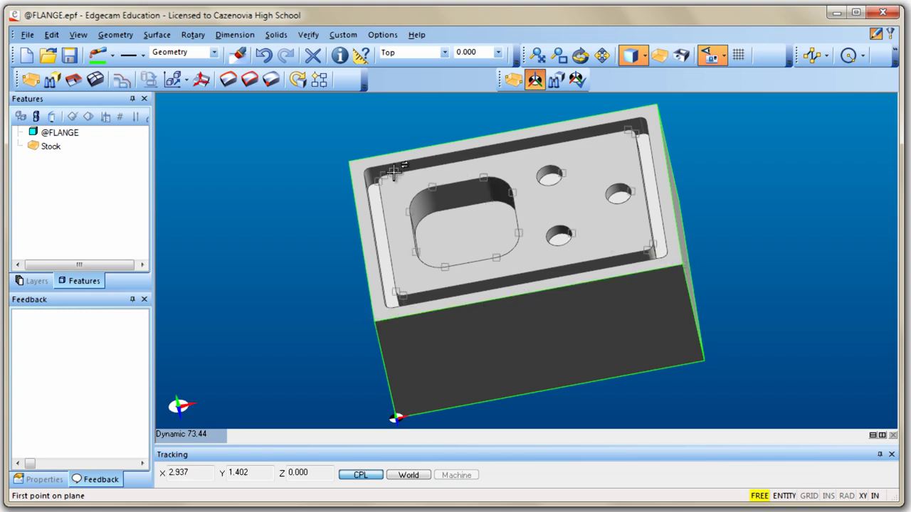
# Define the plane by the top face's front-left, front-right and back-left stock corners, and place its origin at the front-left corner.
pyautogui.click(385, 314)
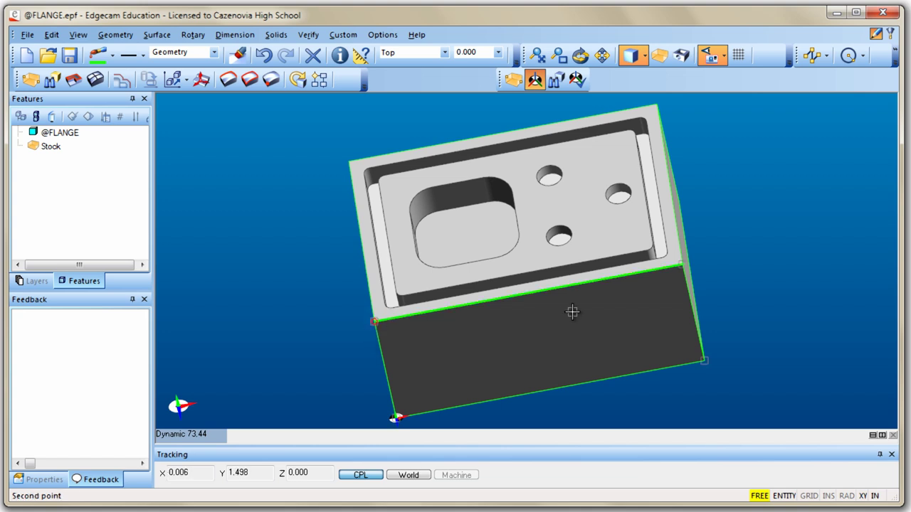
pyautogui.click(682, 264)
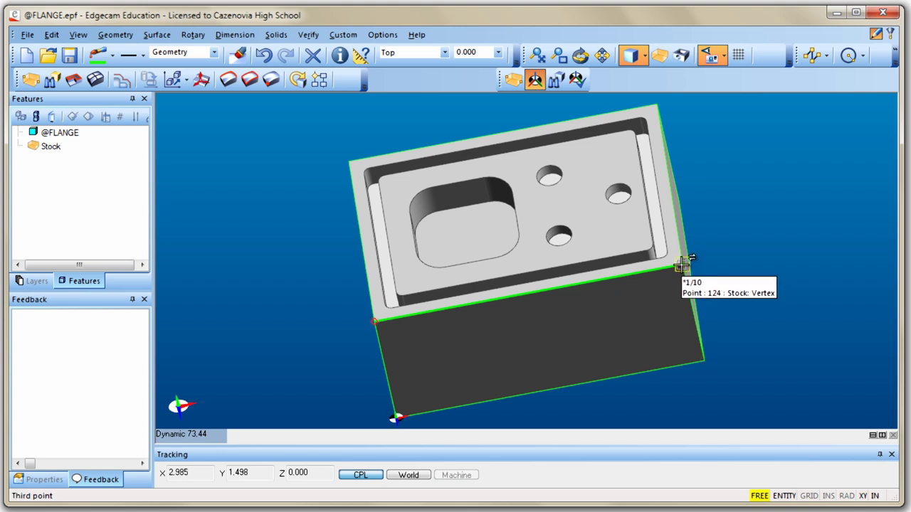
pyautogui.click(348, 161)
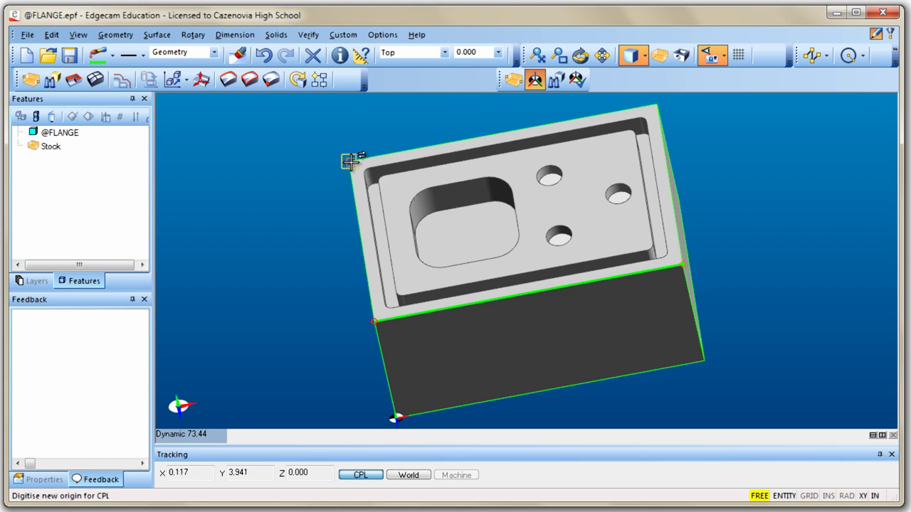
pyautogui.click(374, 322)
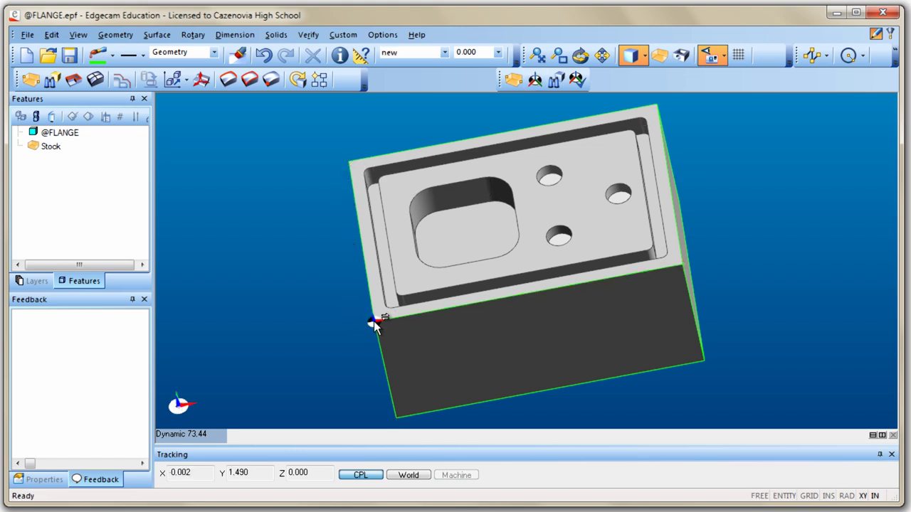
# Inspect the new construction plane's origin and axis directions at the front-left top corner of the block.
pyautogui.scroll(2, 365, 340)
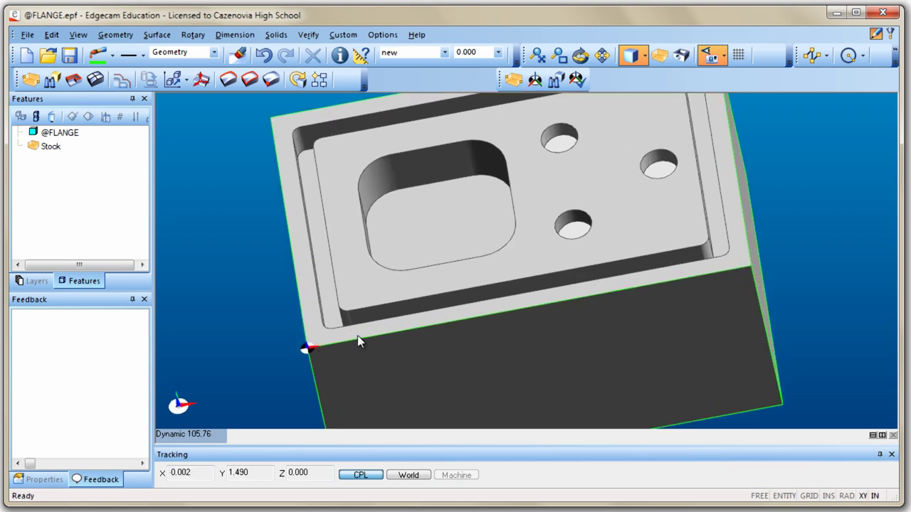
pyautogui.scroll(3, 289, 347)
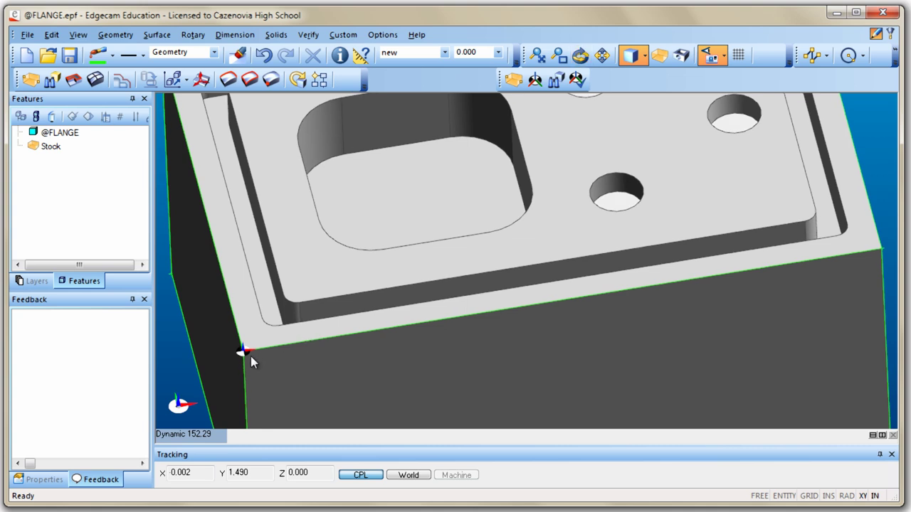
pyautogui.moveTo(267, 357)
pyautogui.mouseDown(button='middle')
pyautogui.moveTo(265, 372)
pyautogui.moveTo(281, 346)
pyautogui.mouseUp(button='middle')
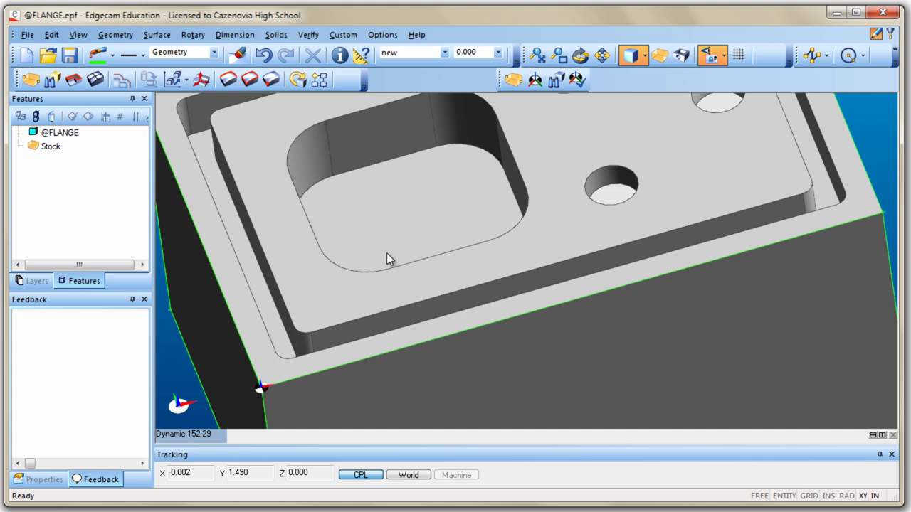
pyautogui.scroll(-5, 430, 212)
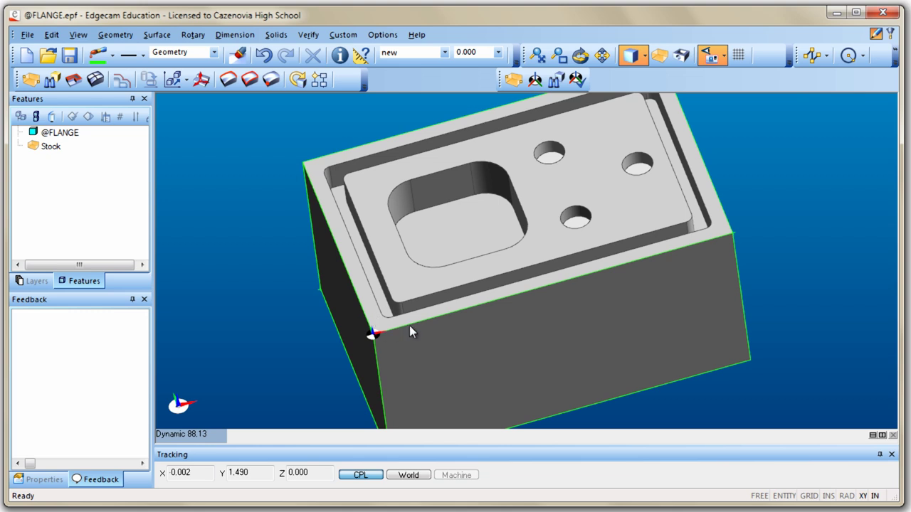
pyautogui.moveTo(652, 277); pyautogui.dragTo(688, 274, button='middle')
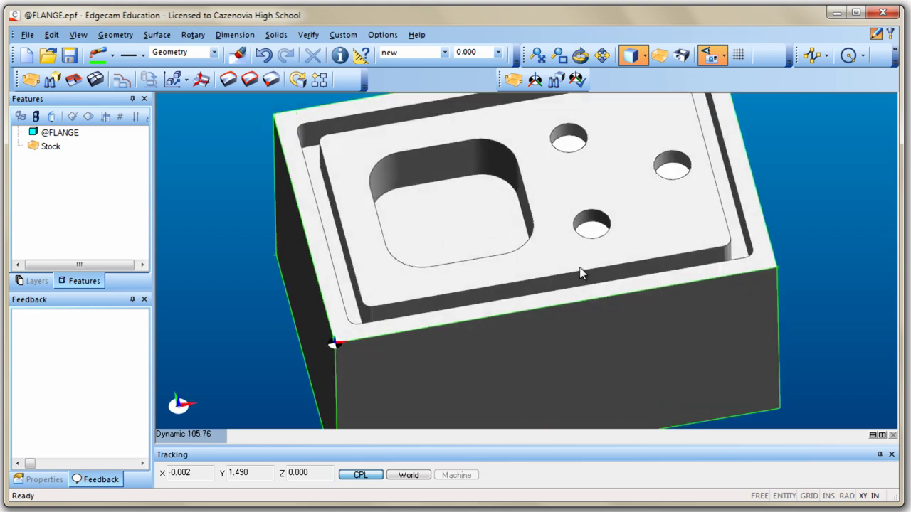
pyautogui.scroll(2, 579, 271)
pyautogui.scroll(-3, 581, 264)
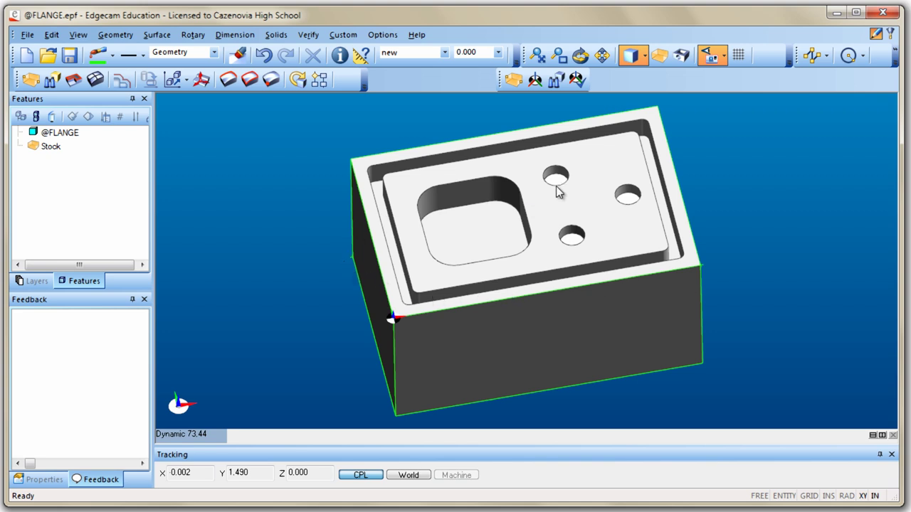
pyautogui.click(27, 35)
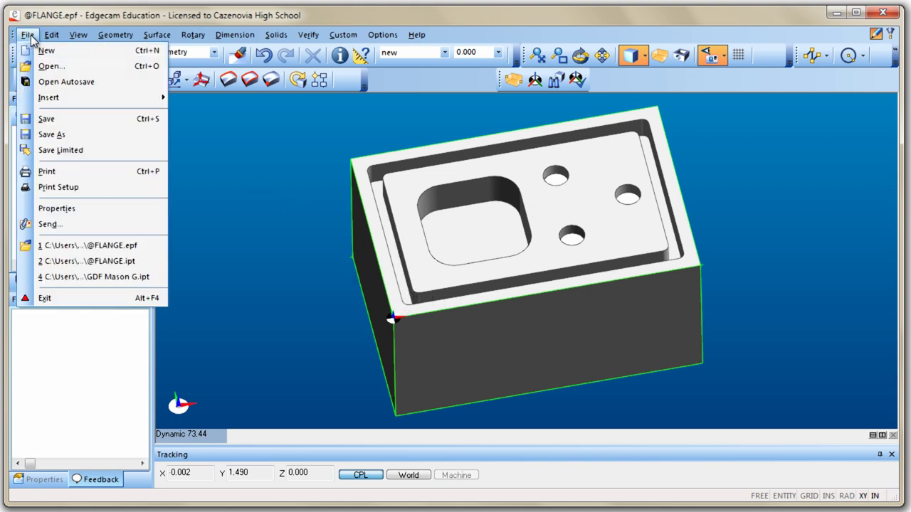
pyautogui.click(50, 119)
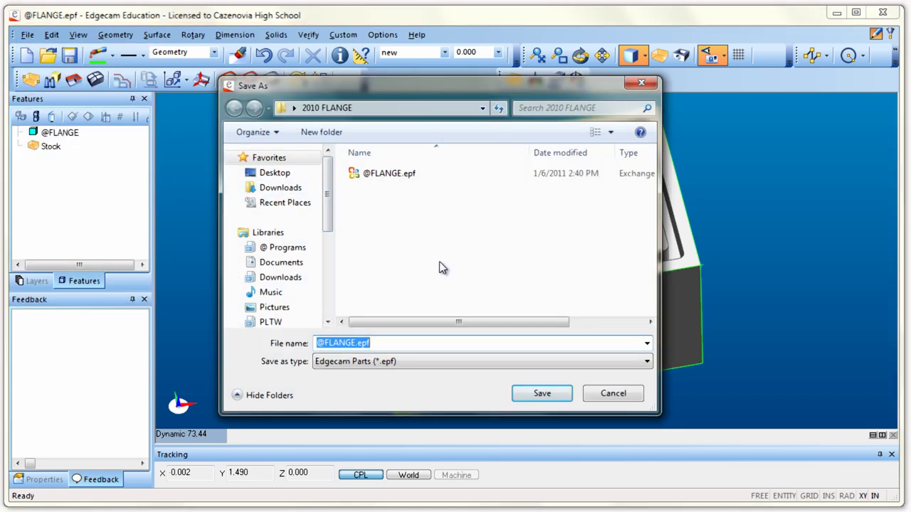
pyautogui.click(603, 394)
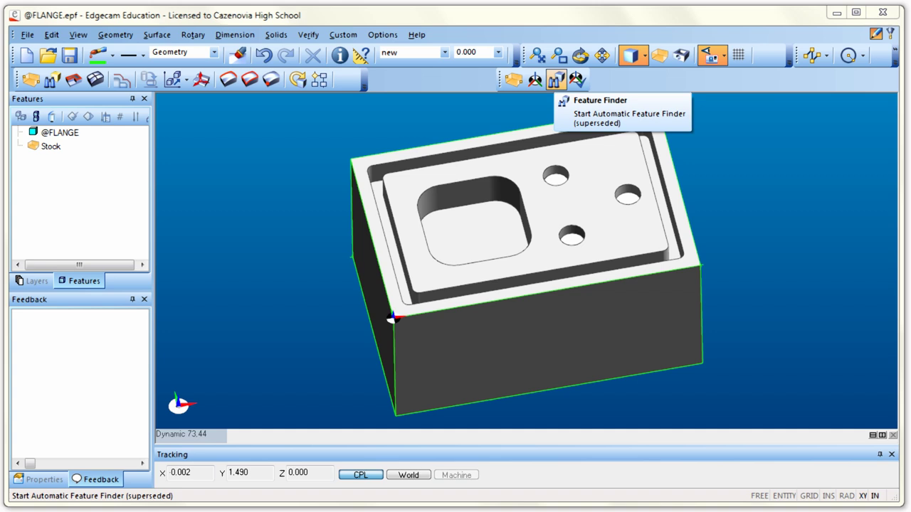
# Run the automatic Feature Finder on the "new" construction plane to detect holes, 2D pockets and 2D bosses.
pyautogui.click(556, 79)
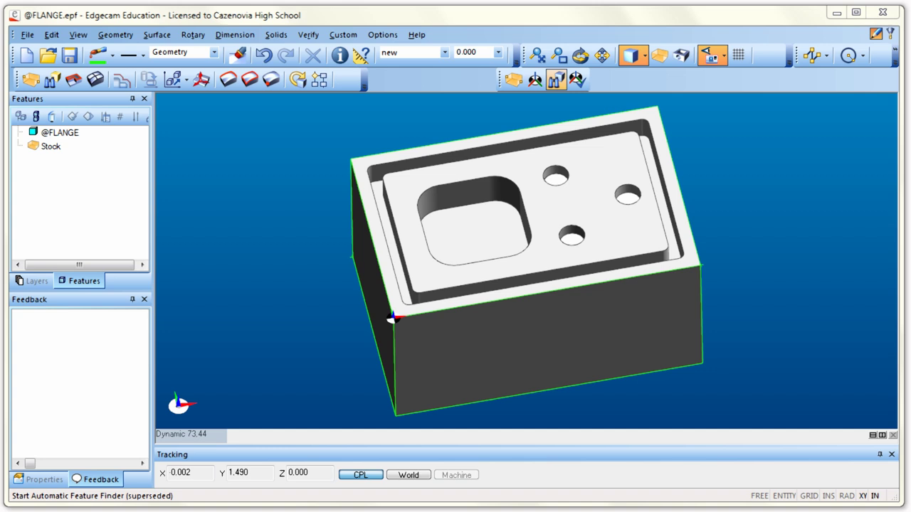
pyautogui.click(393, 318)
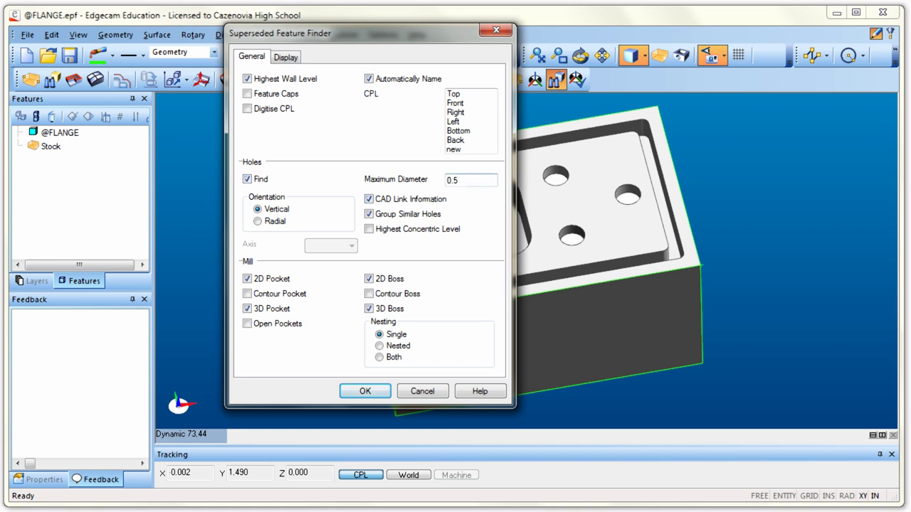
pyautogui.doubleClick(456, 180)
pyautogui.click(365, 391)
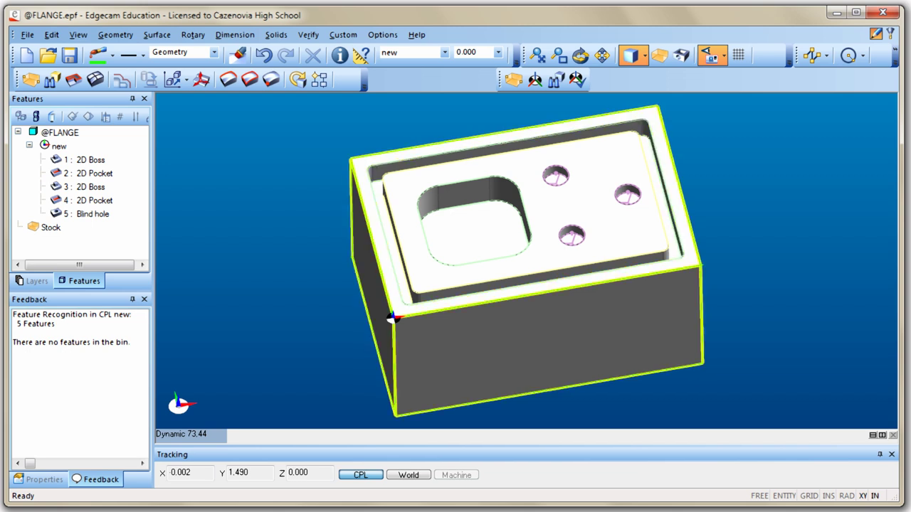
# Examine which geometry on the block each found 2D boss, 2D pocket and blind hole feature corresponds to.
pyautogui.click(91, 160)
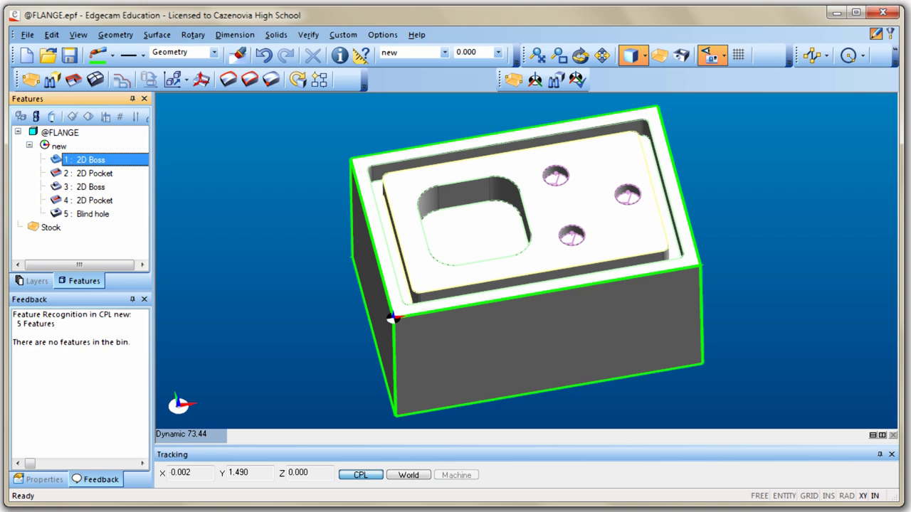
pyautogui.click(92, 173)
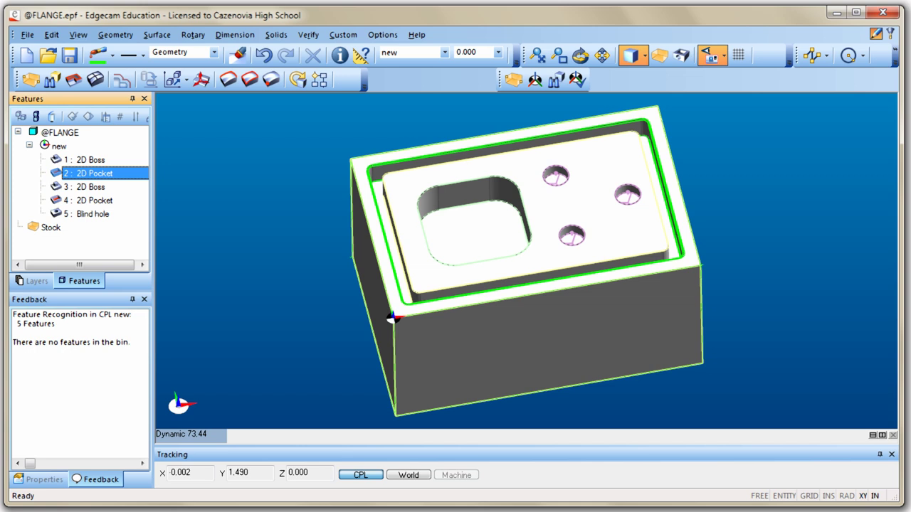
pyautogui.click(92, 200)
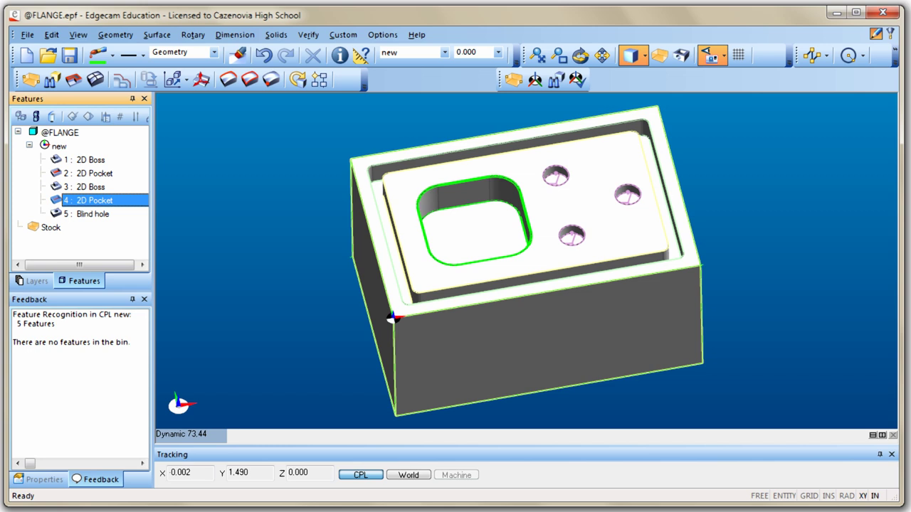
pyautogui.click(91, 160)
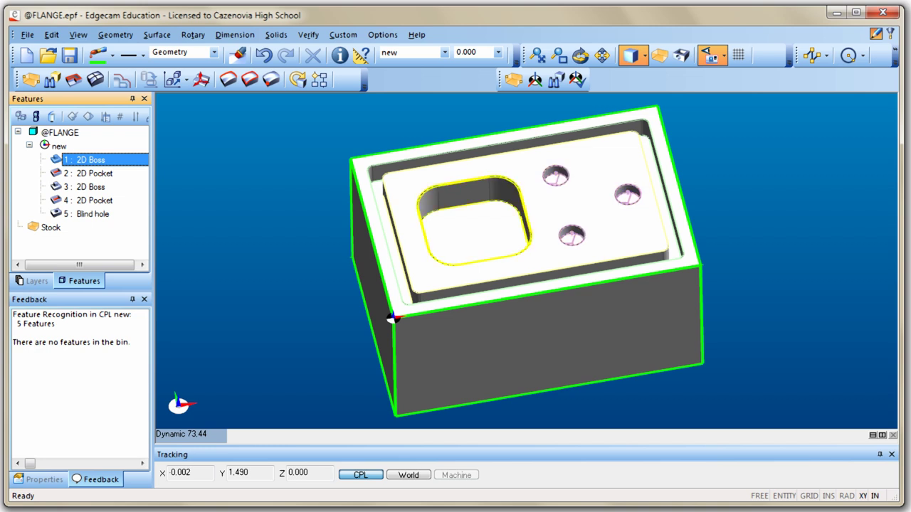
pyautogui.click(91, 186)
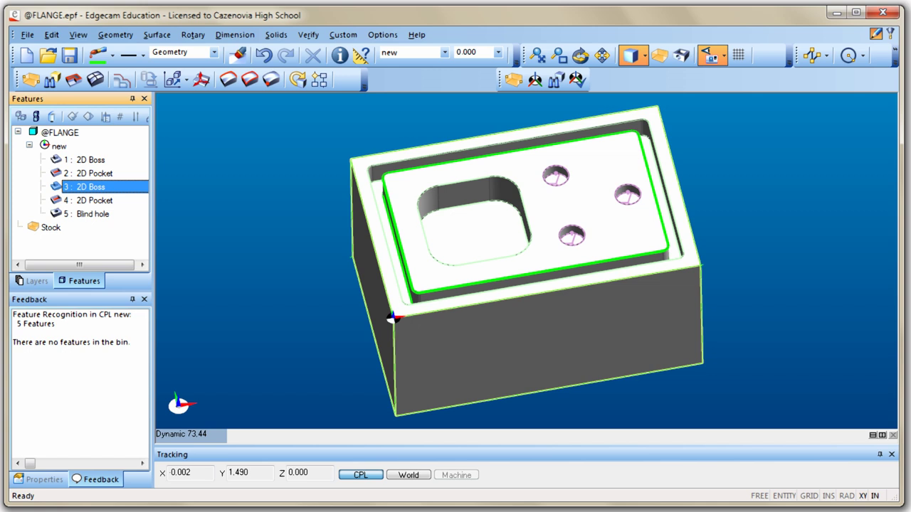
pyautogui.click(92, 213)
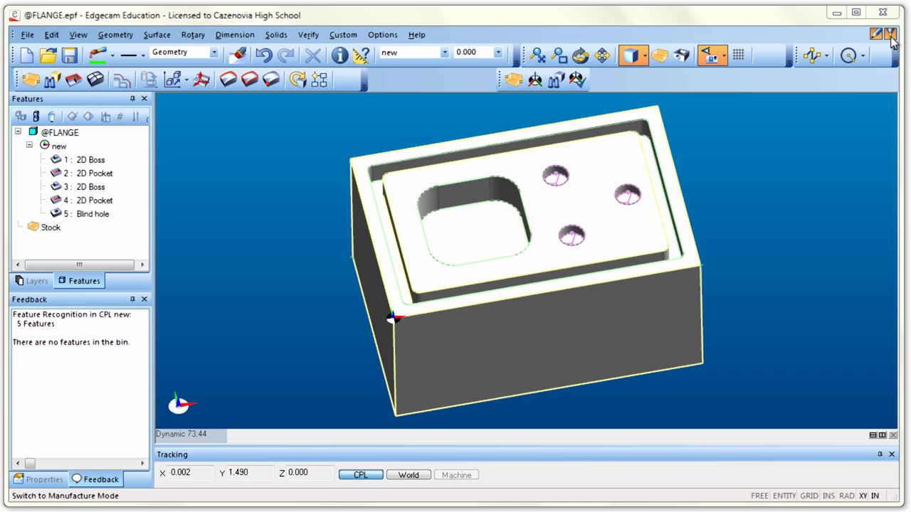
# Switch to Manufacture mode and create a Mill machining sequence for prolight 1000.mcp with initial CPL "new" and an absolute datum.
pyautogui.click(890, 35)
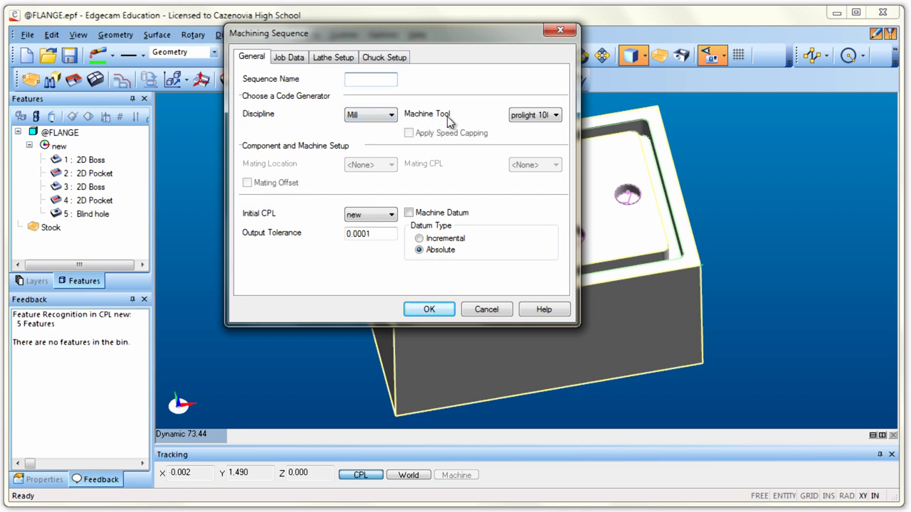
pyautogui.click(553, 116)
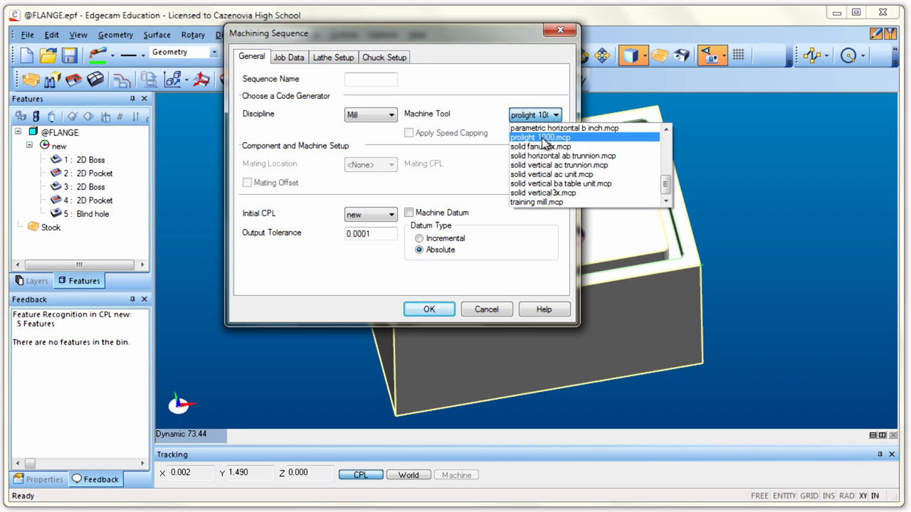
pyautogui.click(545, 138)
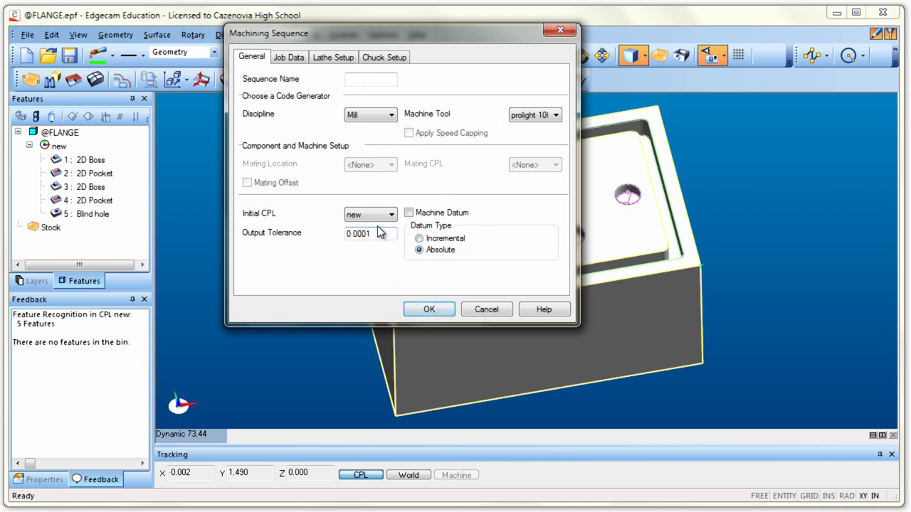
pyautogui.click(430, 311)
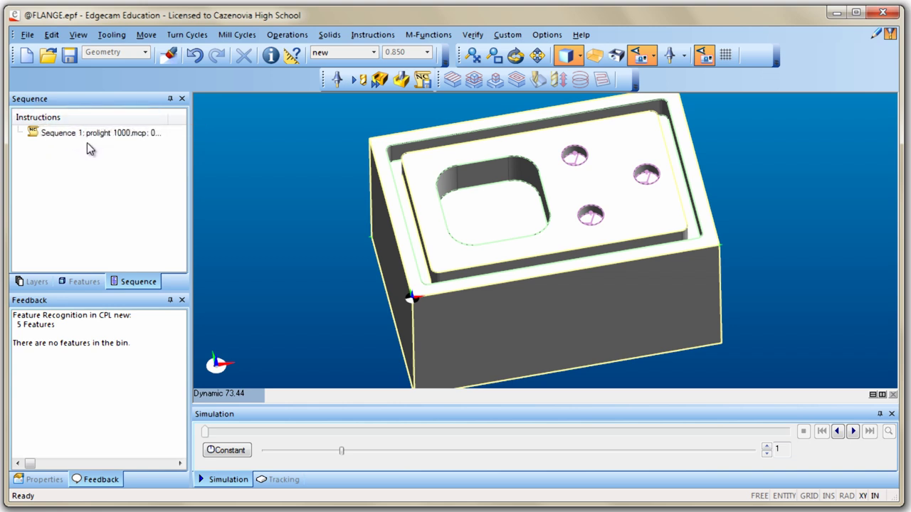
pyautogui.click(84, 282)
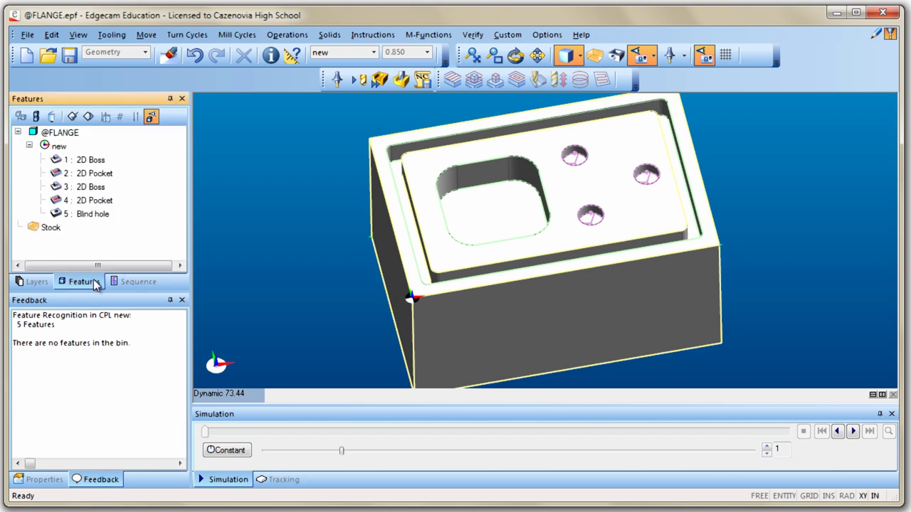
pyautogui.click(135, 284)
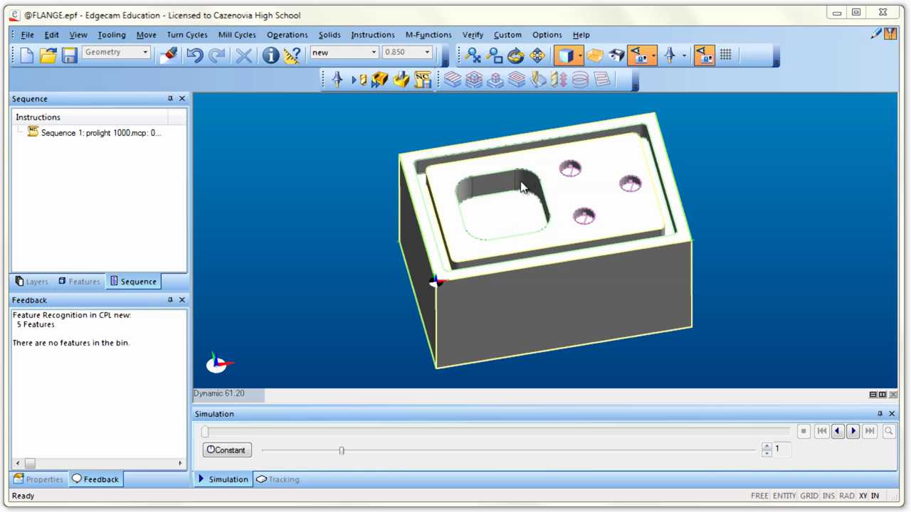
# Start a Roughing operation on the rounded inner pocket, feature 4 (2D Pocket).
pyautogui.click(288, 39)
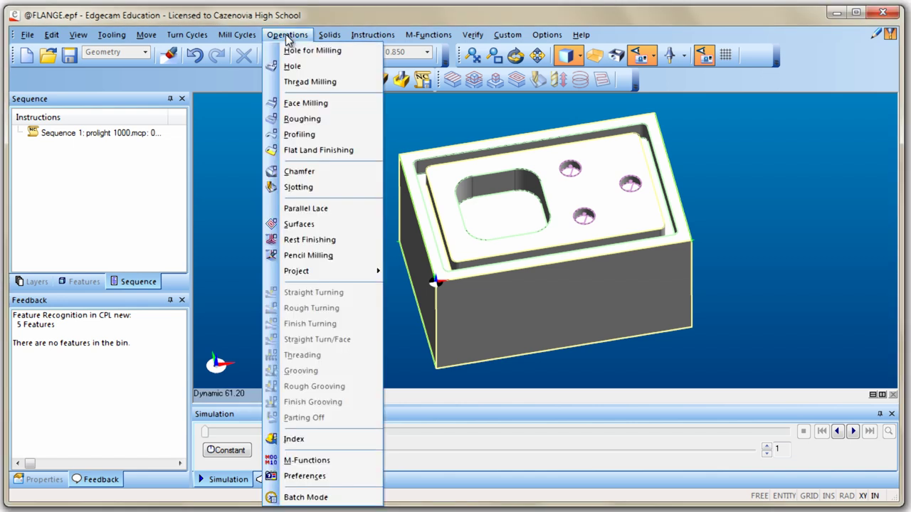
pyautogui.click(295, 118)
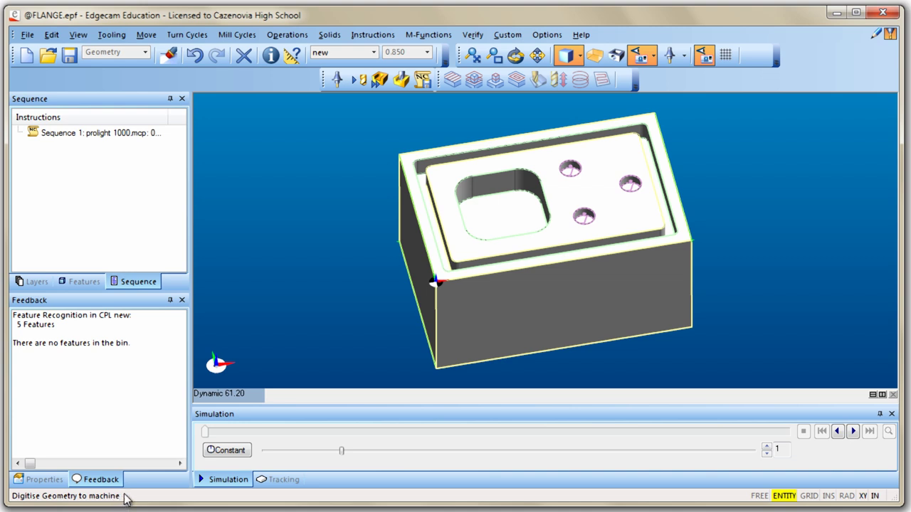
pyautogui.click(466, 192)
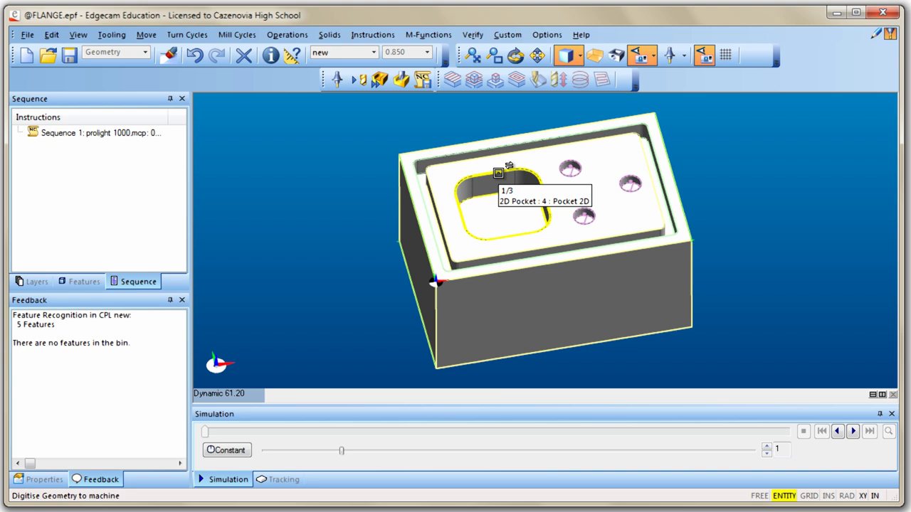
pyautogui.click(498, 173)
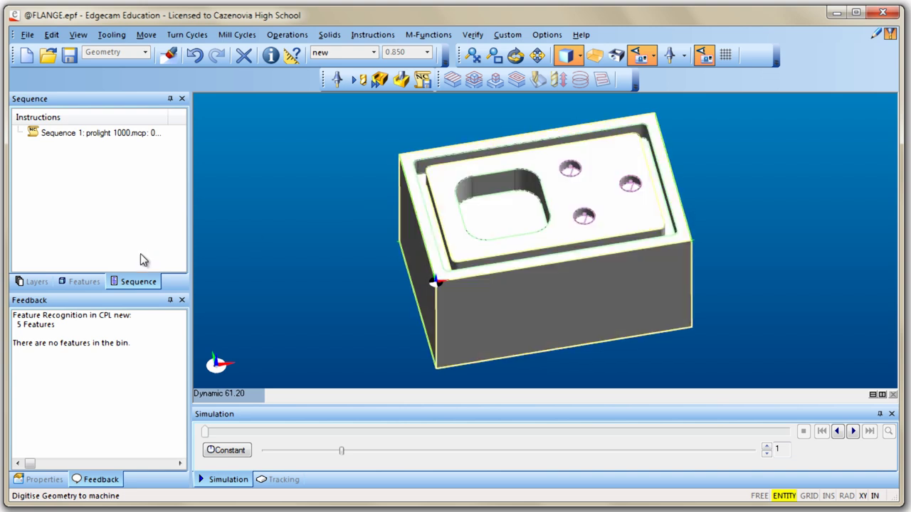
pyautogui.click(76, 282)
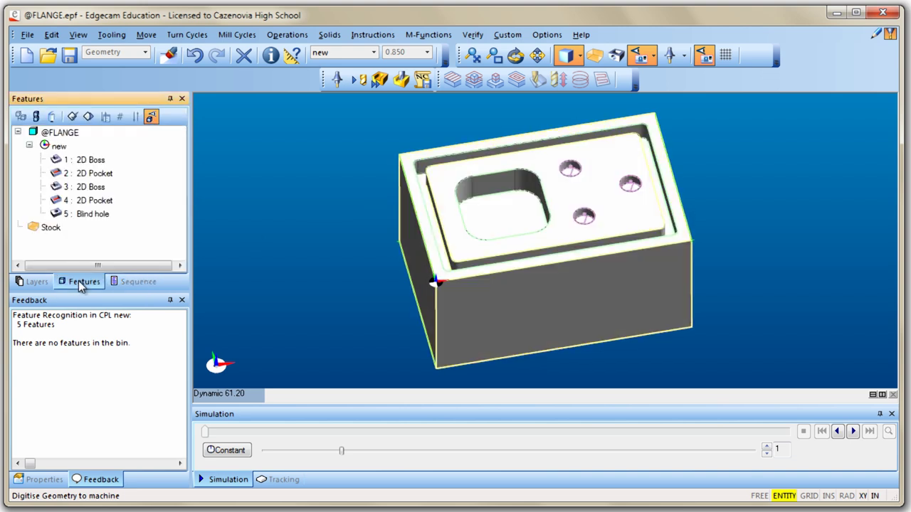
pyautogui.click(95, 205)
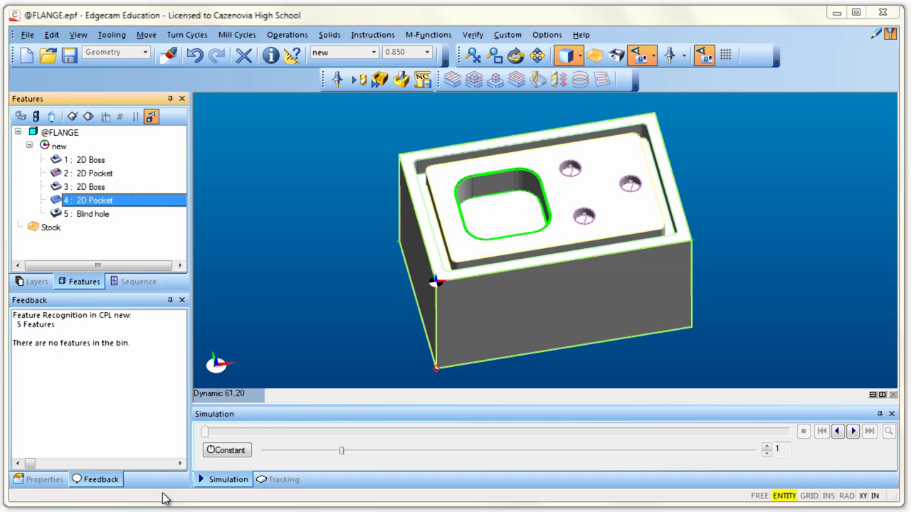
pyautogui.press('Return')
pyautogui.moveTo(304, 37); pyautogui.dragTo(225, 136)
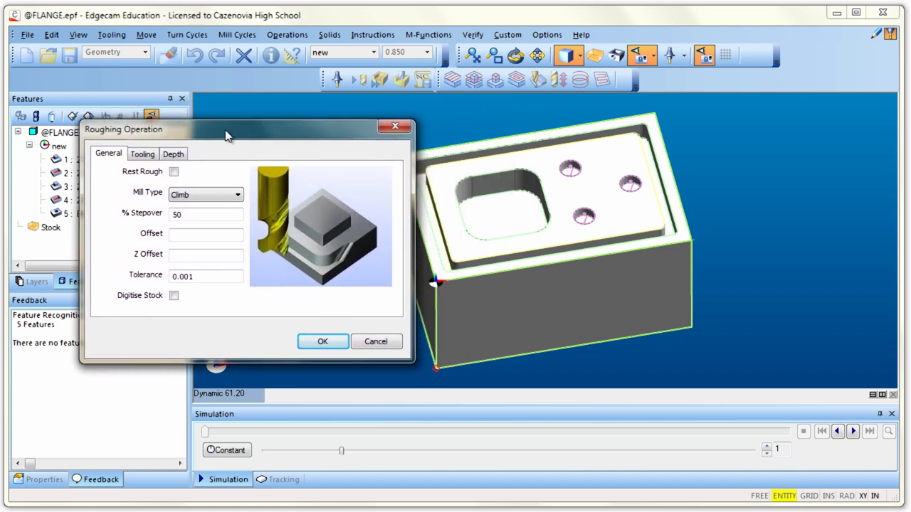
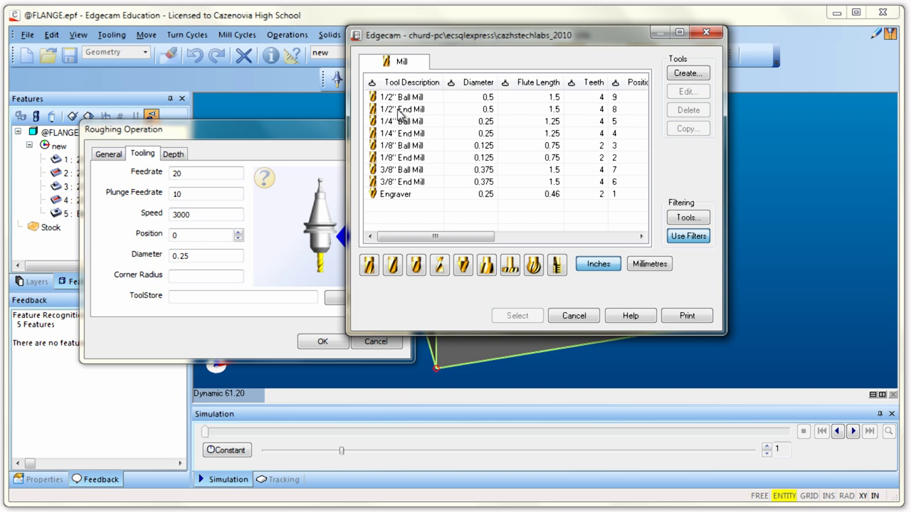
# Assign the 1/2" End Mill from the ToolStore to the roughing operation and check its feedrate, plunge feedrate, speed and position.
pyautogui.click(397, 109)
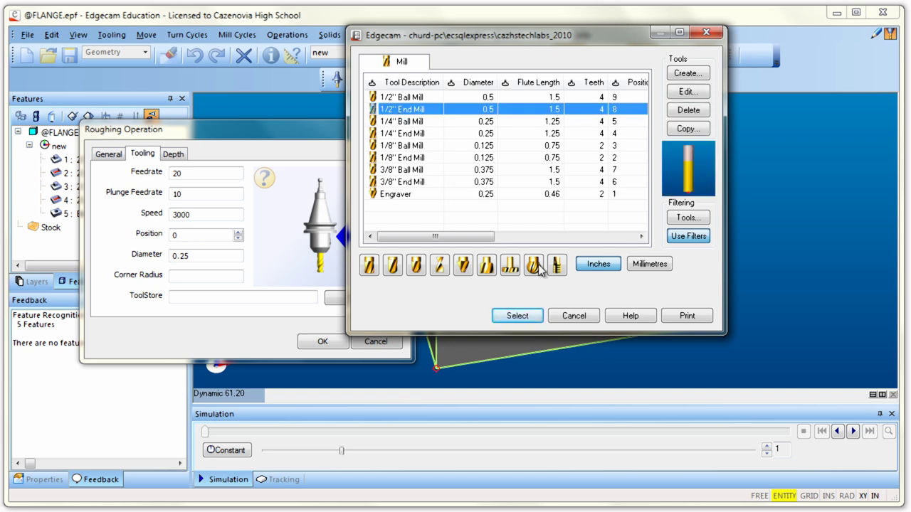
pyautogui.click(511, 321)
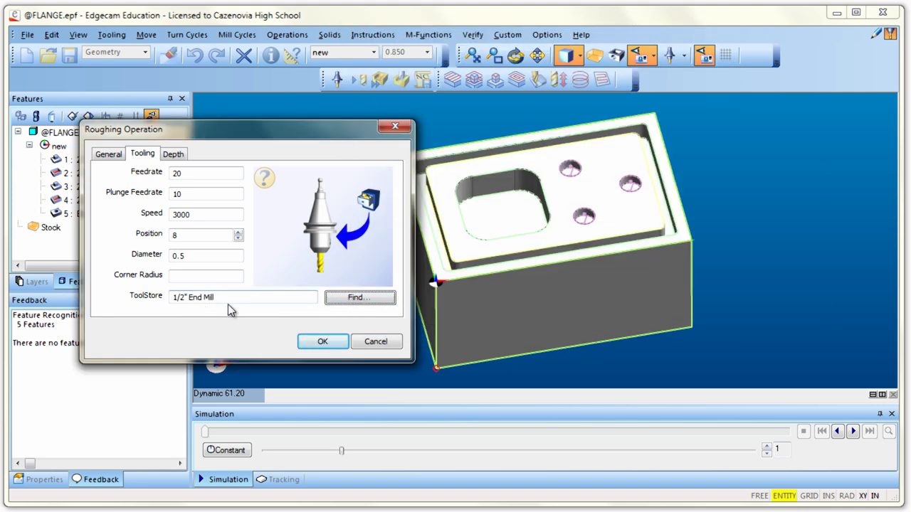
pyautogui.doubleClick(194, 175)
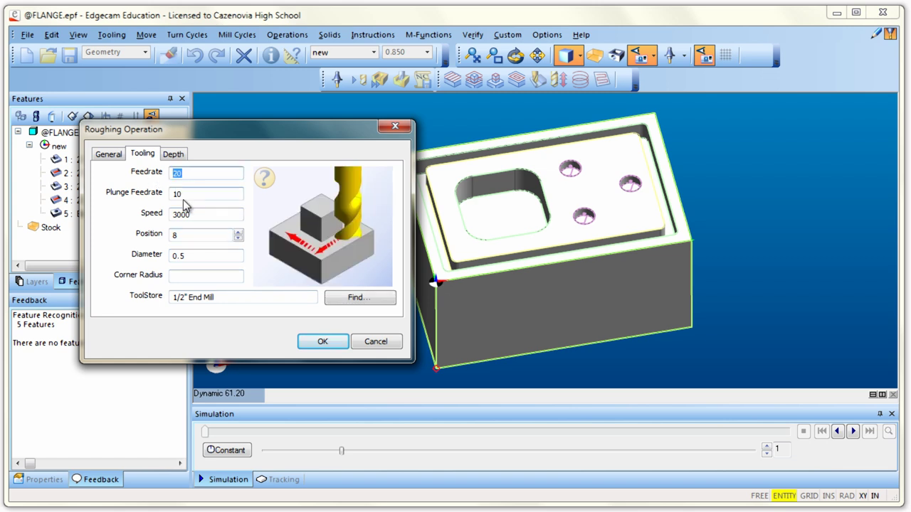
pyautogui.doubleClick(186, 195)
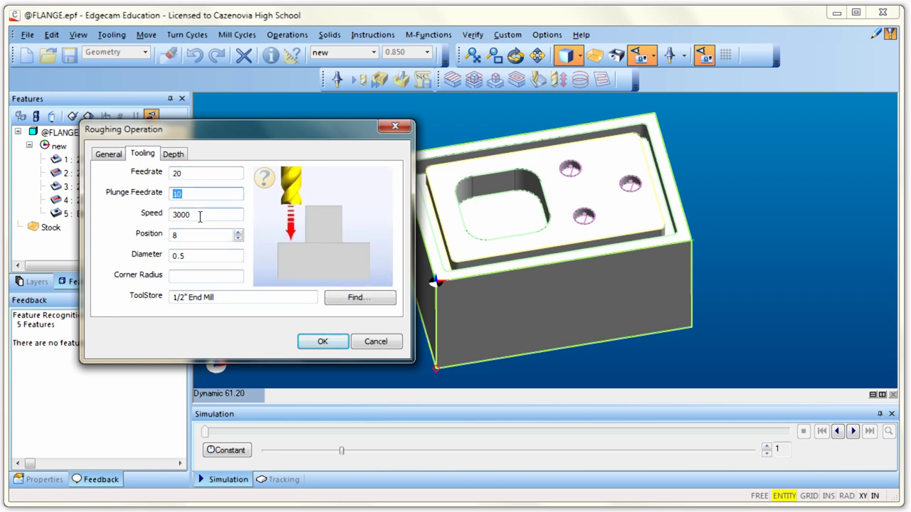
pyautogui.doubleClick(199, 216)
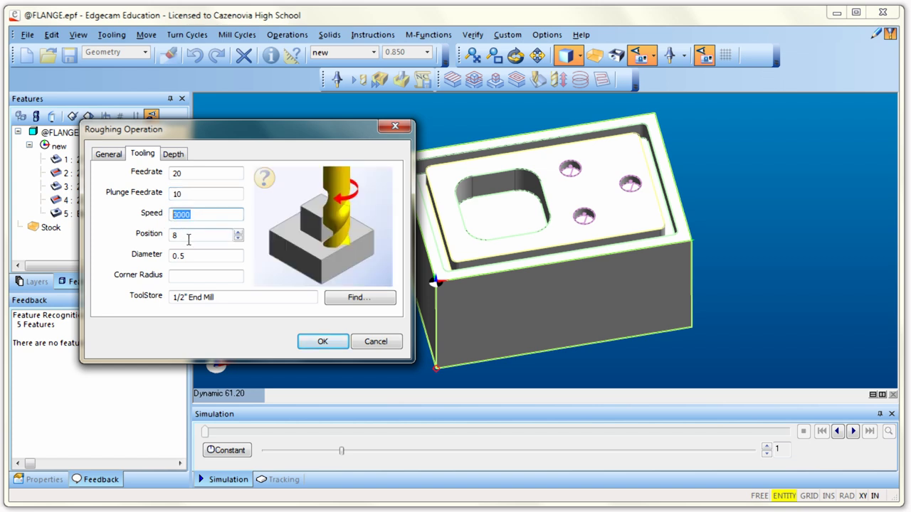
pyautogui.doubleClick(185, 235)
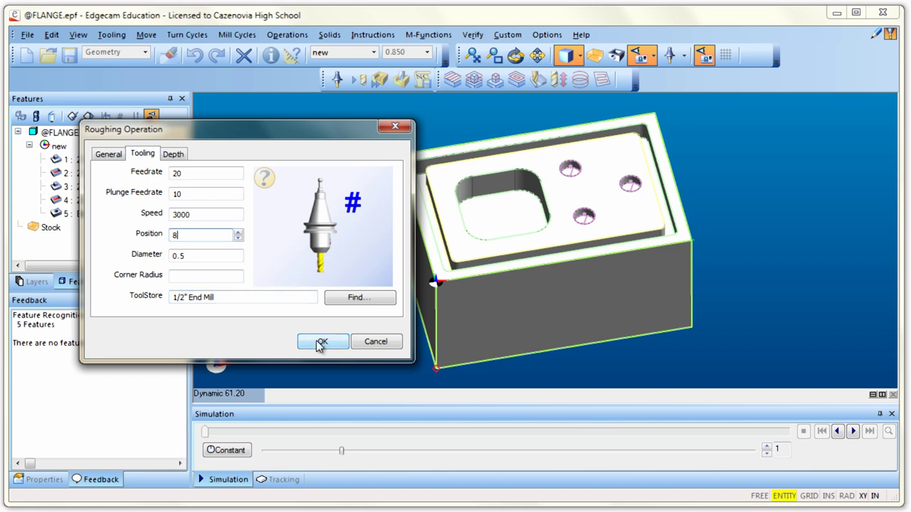
# Set the roughing depth's cut increment to 0.125 and generate the pocket toolpath.
pyautogui.click(173, 154)
pyautogui.click(183, 214)
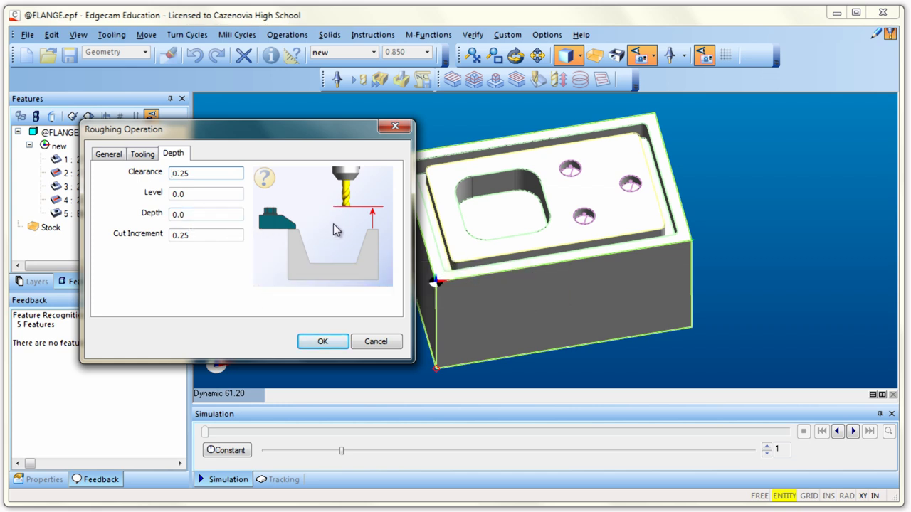
pyautogui.click(180, 235)
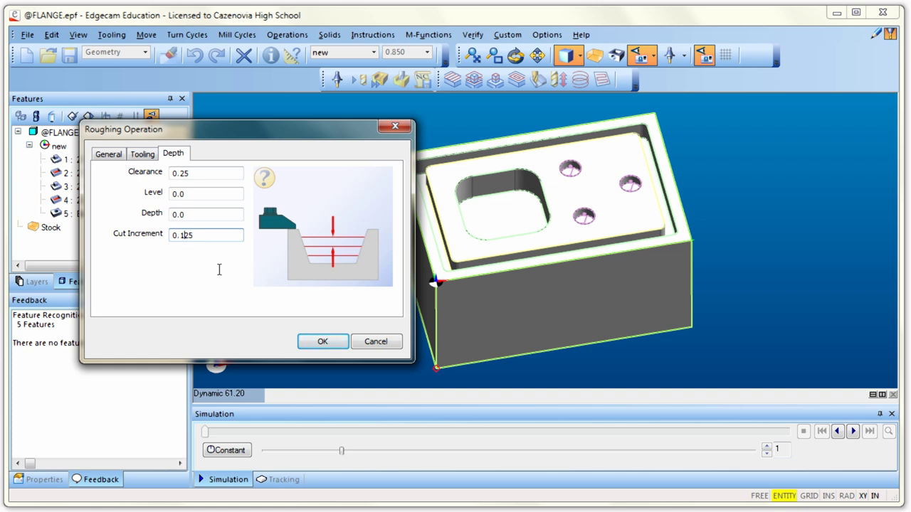
pyautogui.click(323, 342)
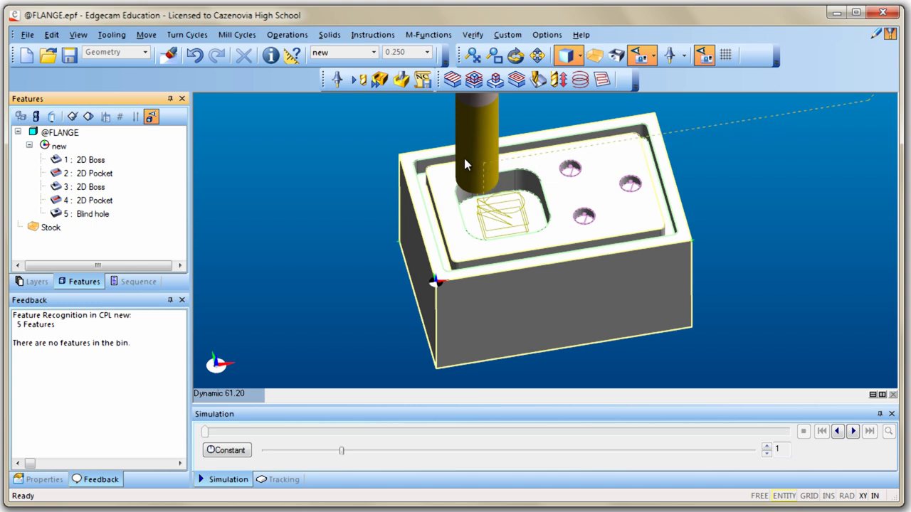
# Select the roughing toolpath in the rounded inner pocket and examine its passes up close.
pyautogui.click(508, 222)
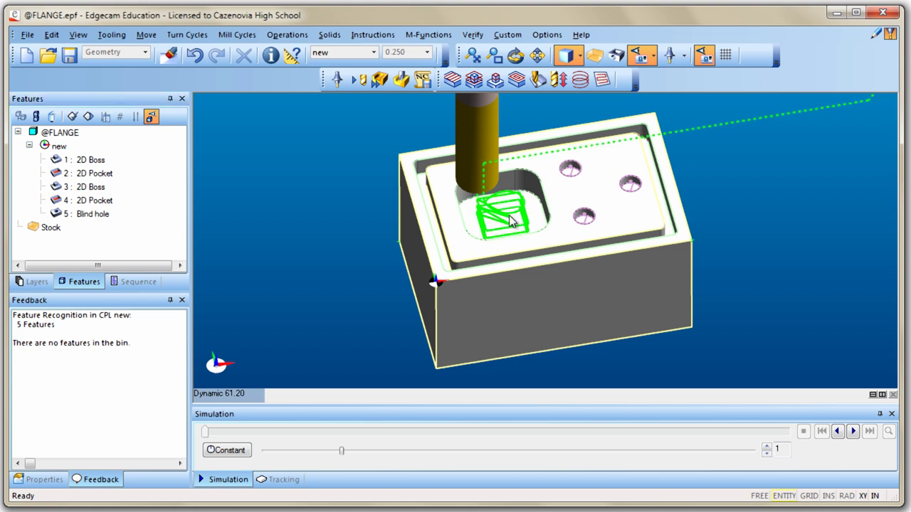
pyautogui.scroll(2, 509, 221)
pyautogui.scroll(2, 420, 184)
pyautogui.scroll(1, 420, 183)
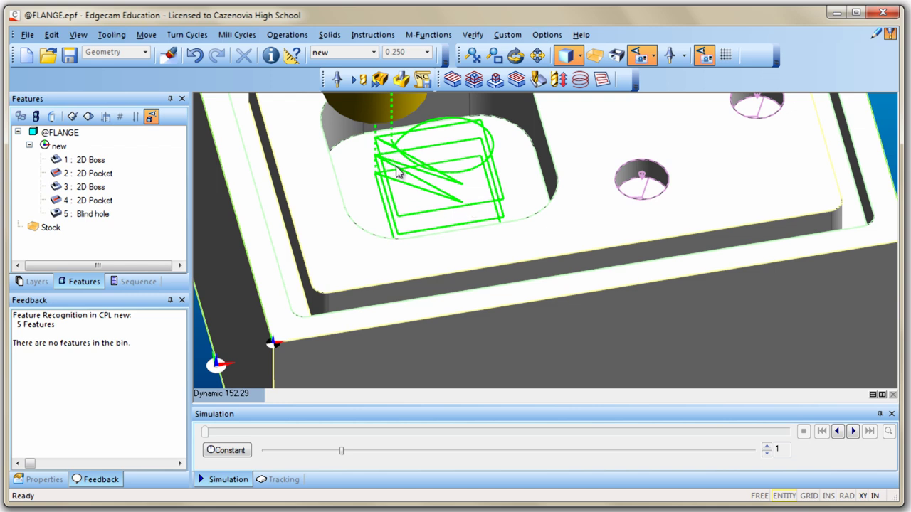
pyautogui.scroll(-3, 402, 179)
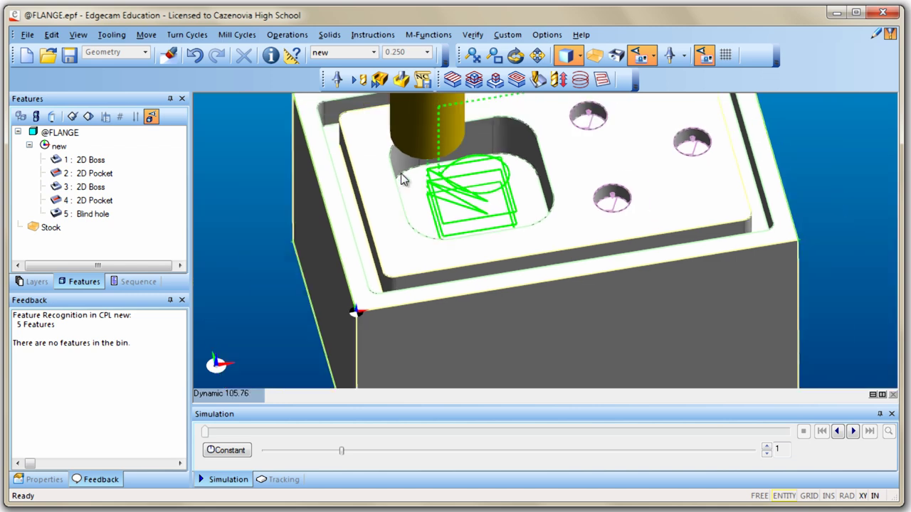
pyautogui.scroll(-2, 404, 172)
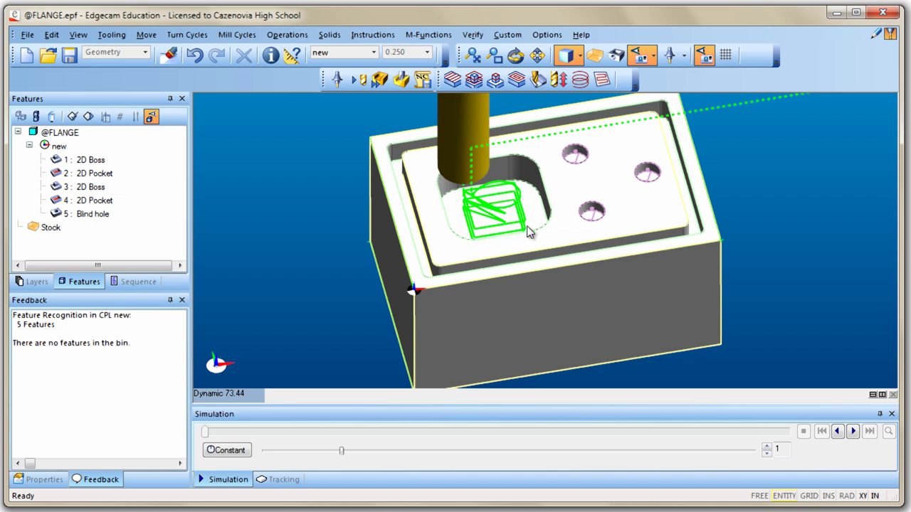
pyautogui.scroll(-5, 522, 207)
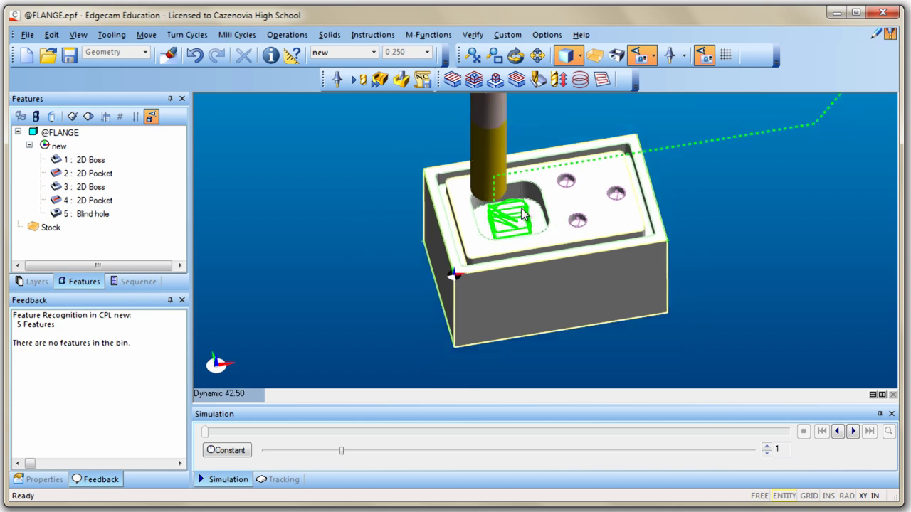
# Cycle the tool and holder display until only the cutter shows without its holder, and move the main toolbar away from the milling operations toolbar.
pyautogui.click(336, 80)
pyautogui.click(336, 79)
pyautogui.click(336, 80)
pyautogui.click(336, 80)
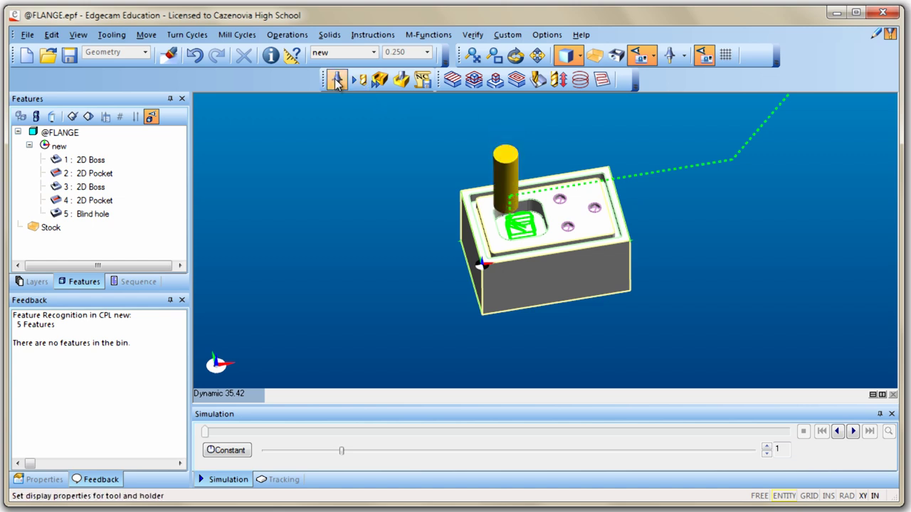
pyautogui.click(336, 80)
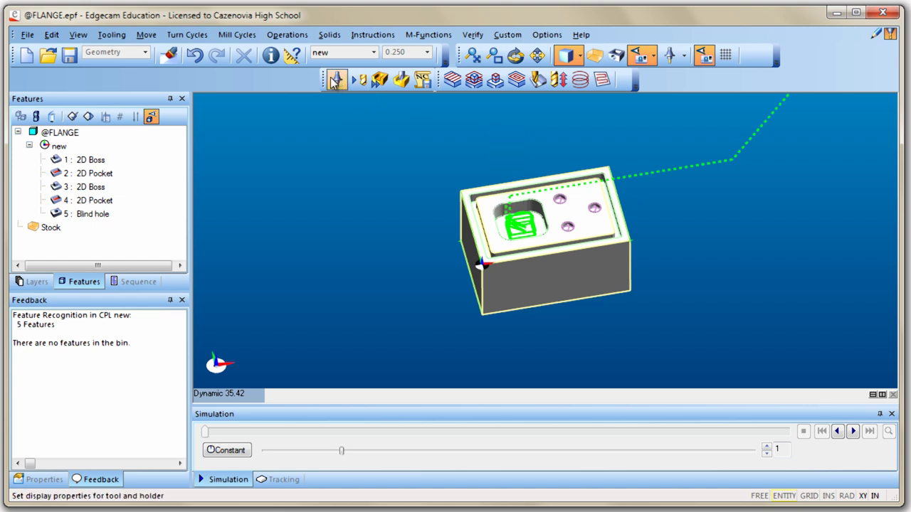
pyautogui.moveTo(322, 78); pyautogui.dragTo(253, 79)
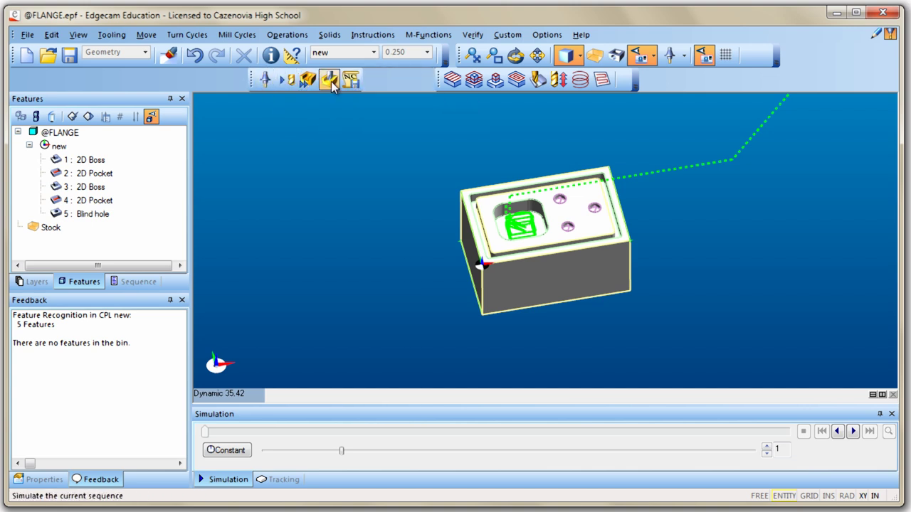
pyautogui.click(266, 79)
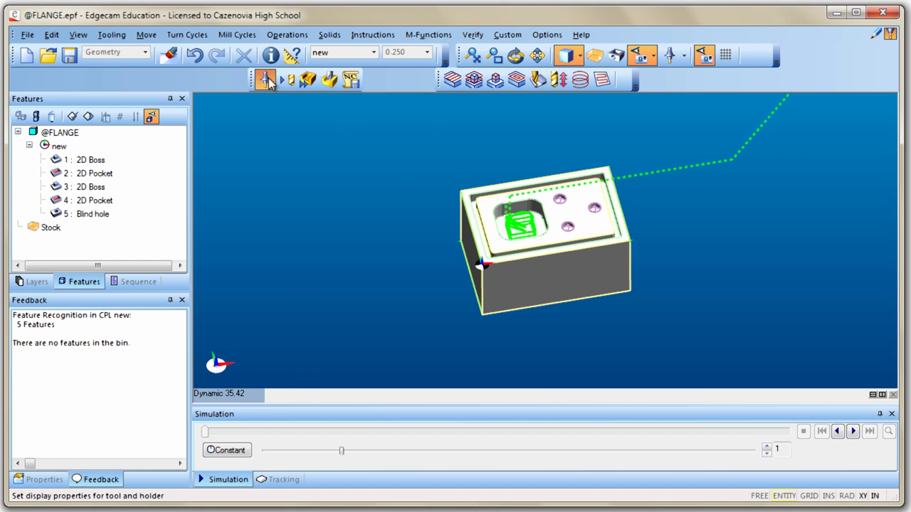
pyautogui.click(266, 80)
pyautogui.click(267, 79)
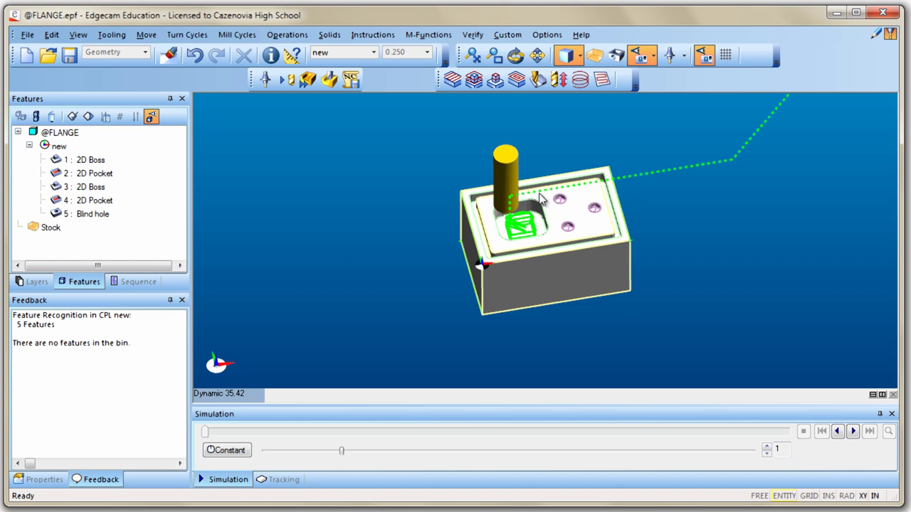
pyautogui.rightClick(459, 235)
pyautogui.click(447, 231)
pyautogui.scroll(3, 448, 231)
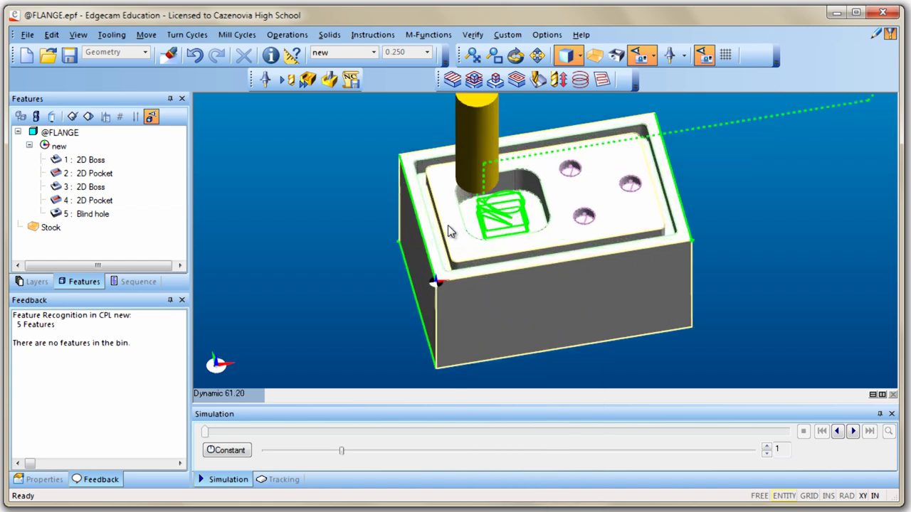
# Run the machining sequence in the Simulator, examine the cut pocket from several angles, replay it and close the Simulator.
pyautogui.click(307, 82)
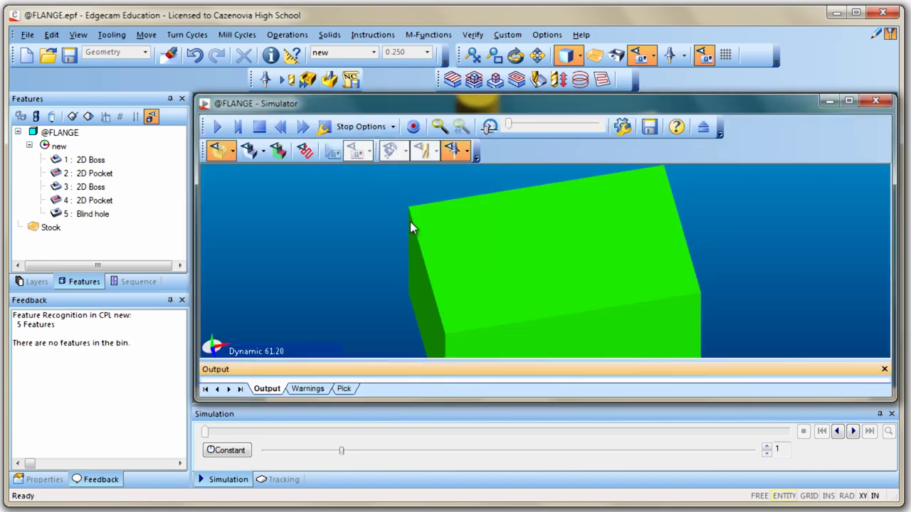
pyautogui.click(216, 129)
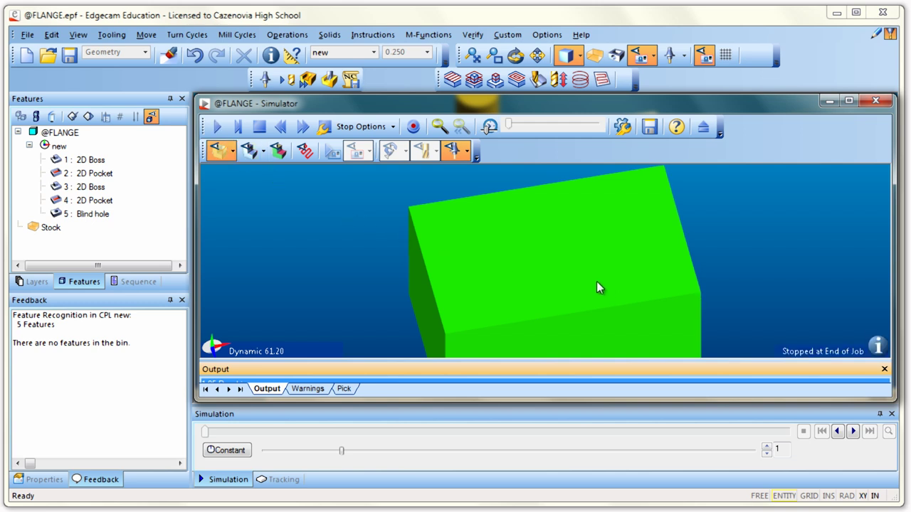
pyautogui.moveTo(617, 290); pyautogui.dragTo(303, 230, button='middle')
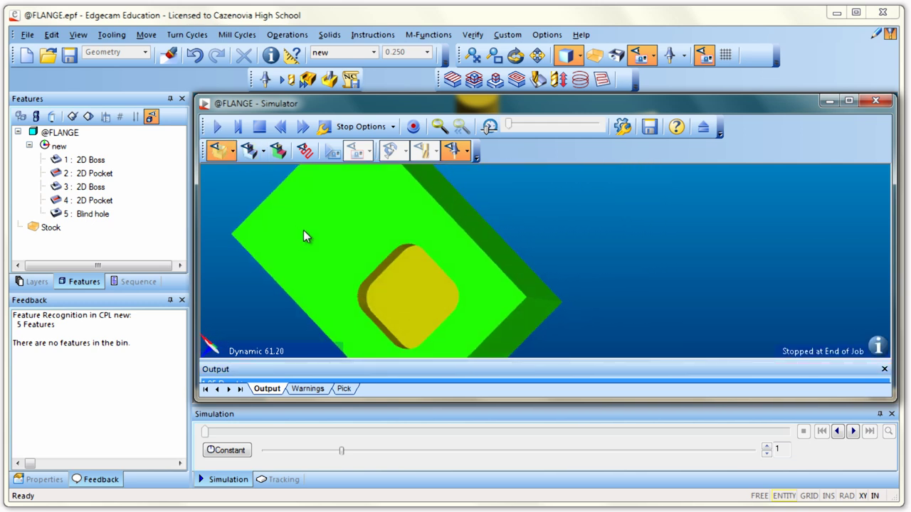
pyautogui.moveTo(510, 306)
pyautogui.mouseDown(button='middle')
pyautogui.moveTo(524, 278)
pyautogui.moveTo(506, 303)
pyautogui.moveTo(517, 295)
pyautogui.mouseUp(button='middle')
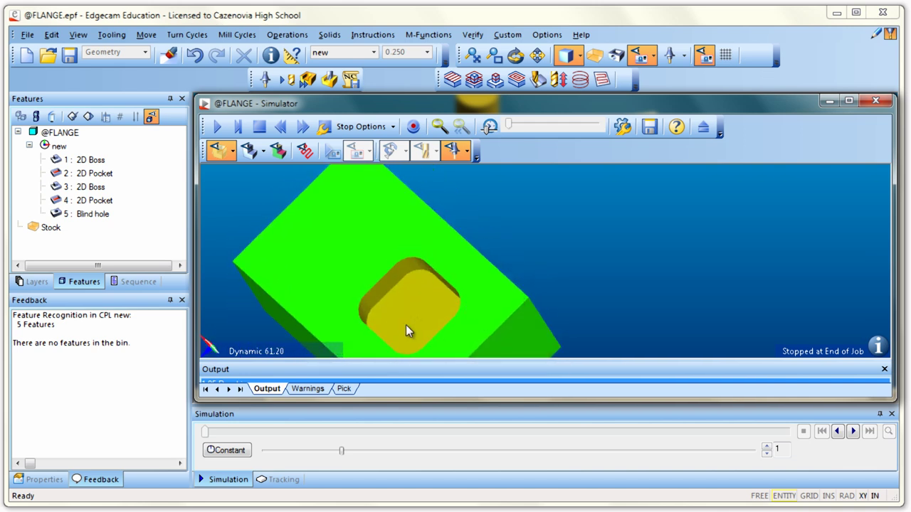
pyautogui.click(281, 126)
pyautogui.click(217, 127)
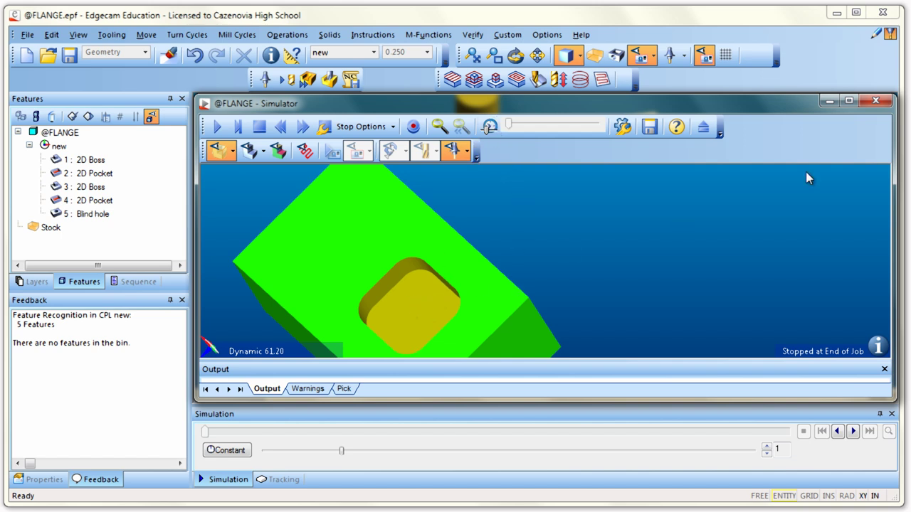
pyautogui.click(876, 100)
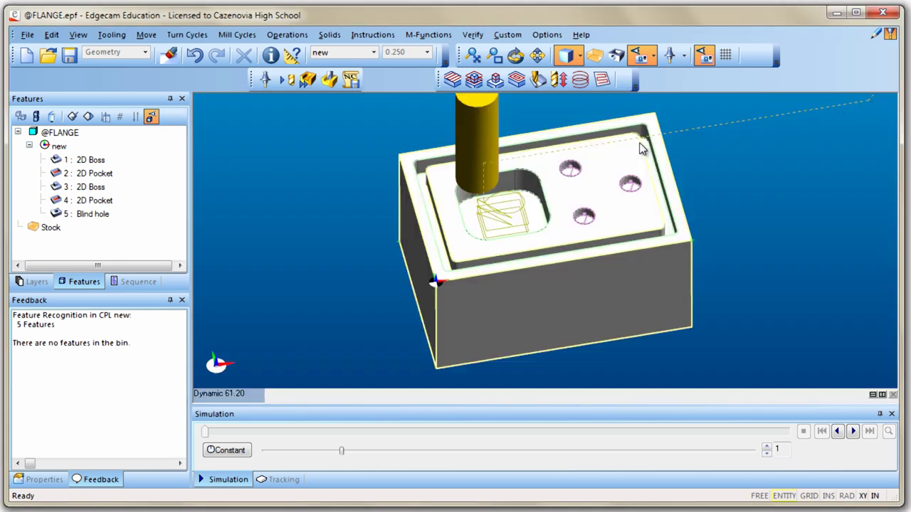
# Simulate the sequence in the main view at simulation speed 80 and scrub back and forth through the roughing motion.
pyautogui.click(288, 80)
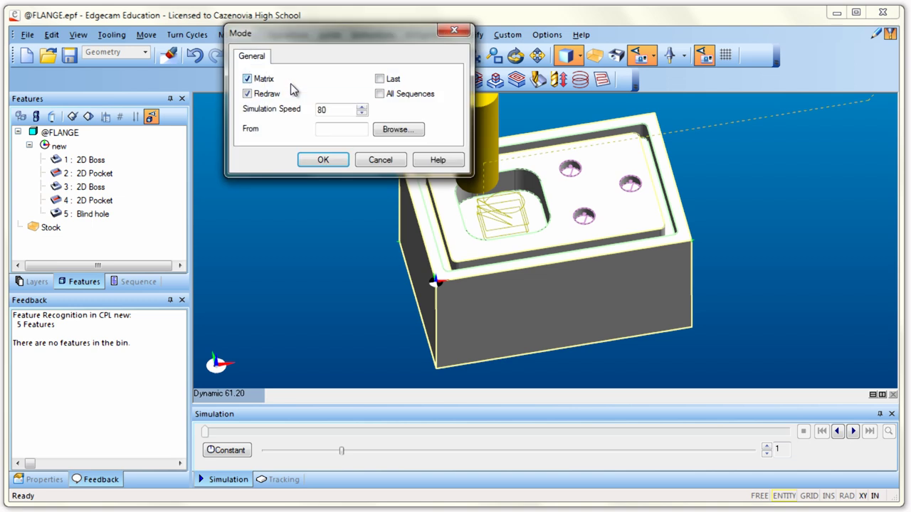
pyautogui.click(324, 160)
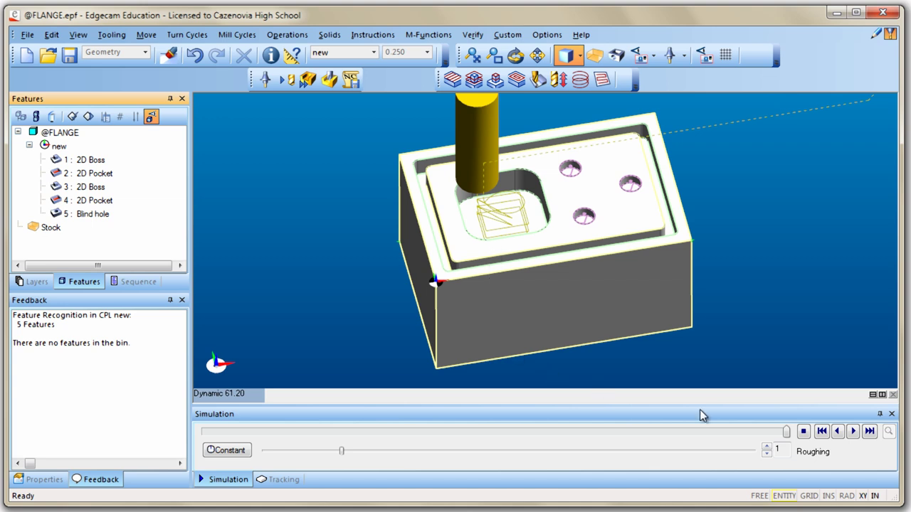
pyautogui.moveTo(786, 432); pyautogui.dragTo(374, 400)
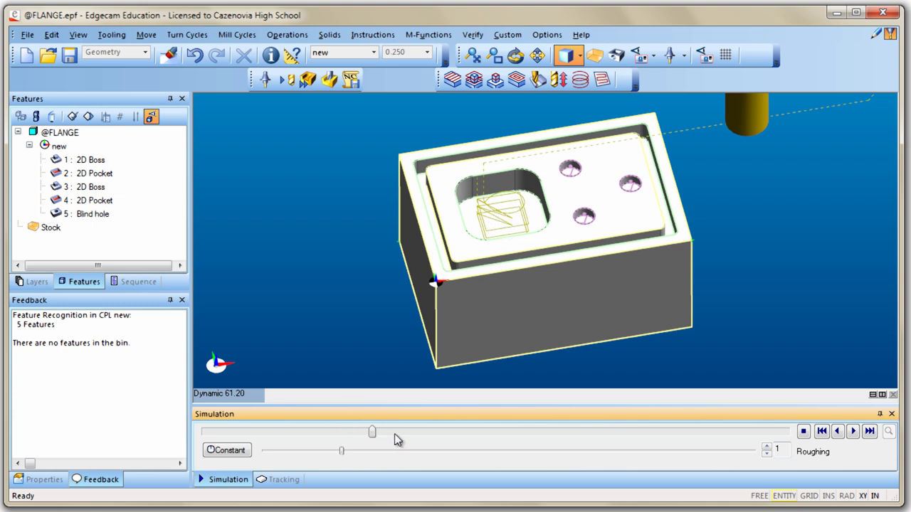
pyautogui.moveTo(372, 432); pyautogui.dragTo(547, 433)
# Run the Simulator again, view the machined pocket from another angle and close the Simulator.
pyautogui.click(307, 79)
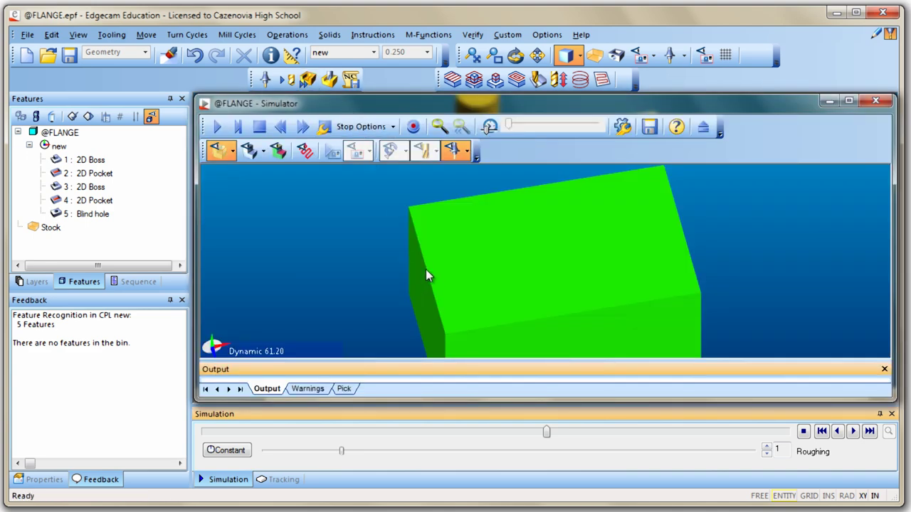
pyautogui.click(214, 128)
pyautogui.moveTo(592, 290); pyautogui.dragTo(470, 297, button='middle')
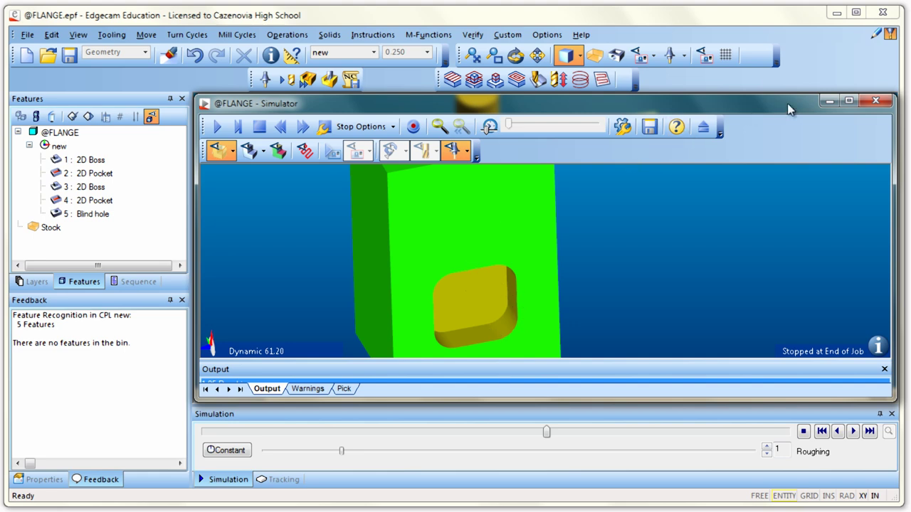
pyautogui.click(875, 100)
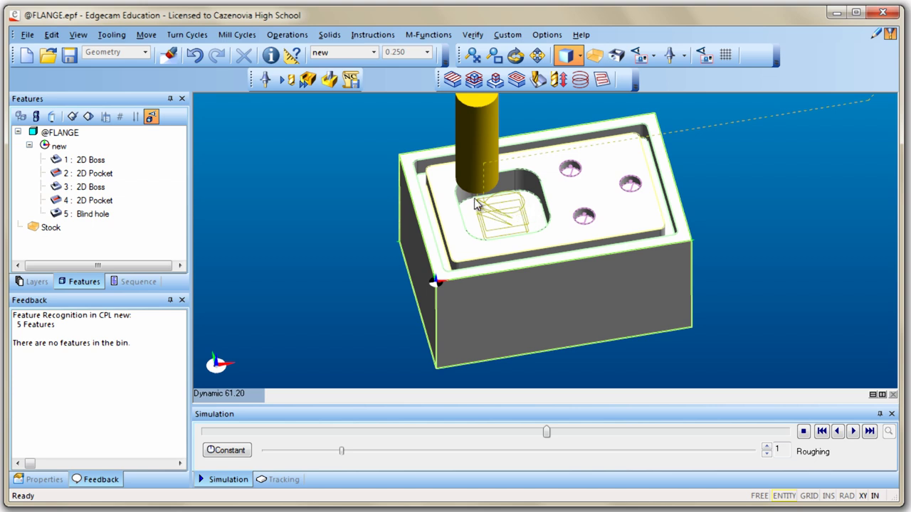
# Open the sequence's Roughing Operation for editing and review its general and tooling parameters.
pyautogui.click(26, 35)
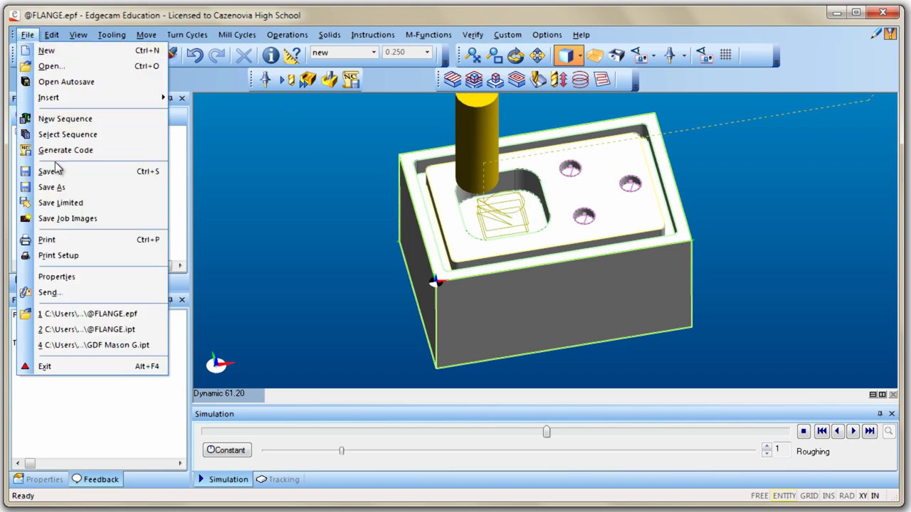
pyautogui.click(356, 189)
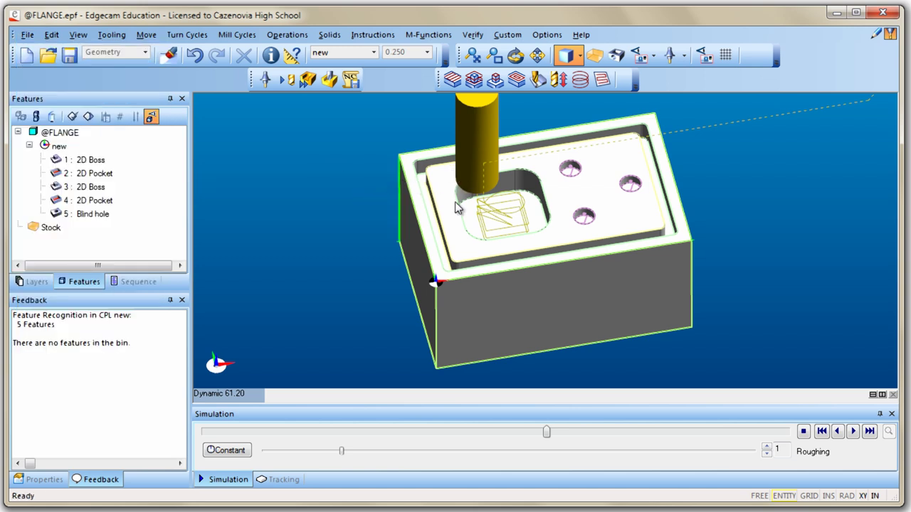
pyautogui.click(130, 281)
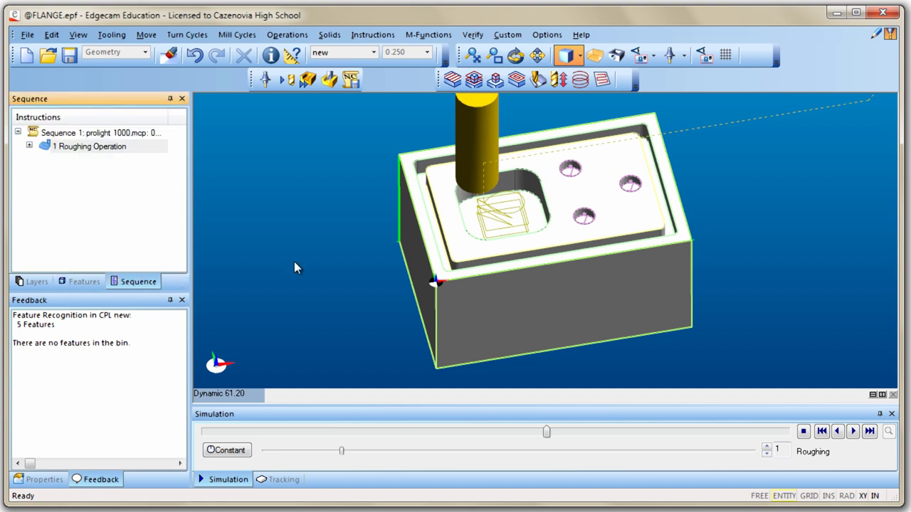
pyautogui.moveTo(540, 204)
pyautogui.mouseDown(button='middle')
pyautogui.moveTo(498, 194)
pyautogui.moveTo(528, 205)
pyautogui.mouseUp(button='middle')
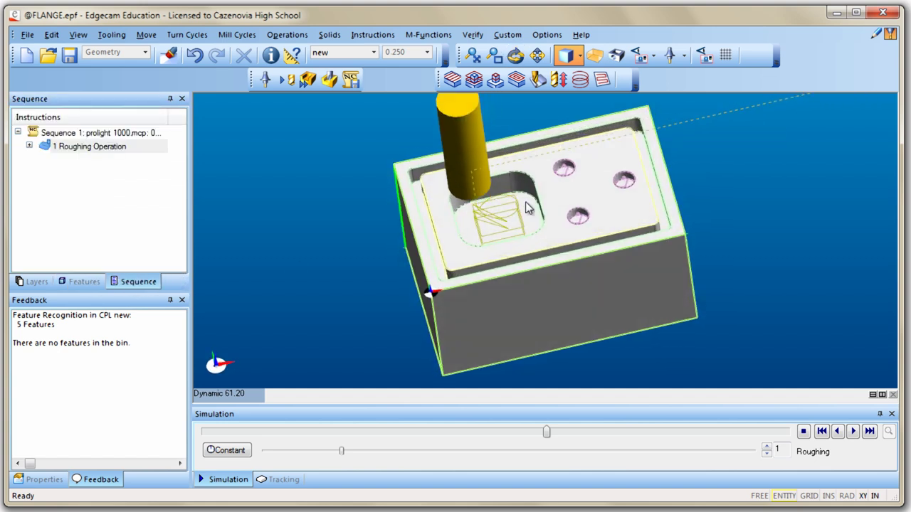
pyautogui.doubleClick(100, 145)
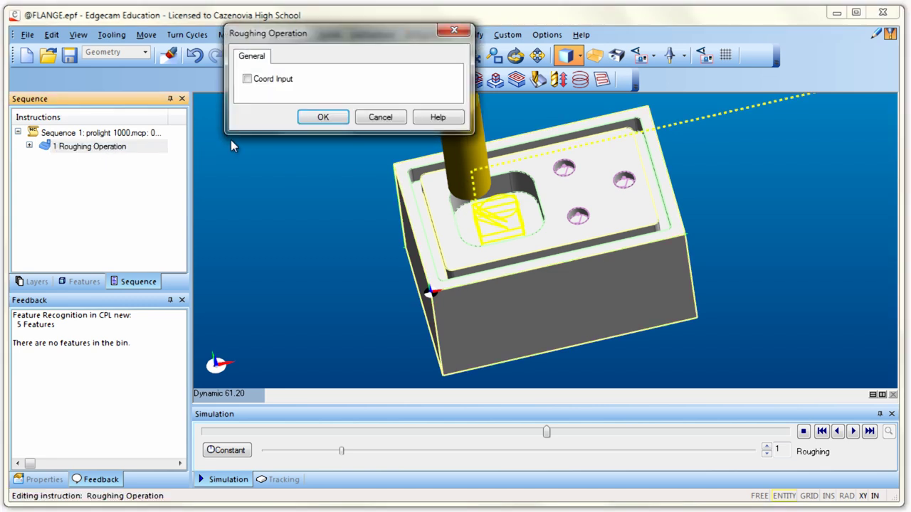
pyautogui.click(324, 118)
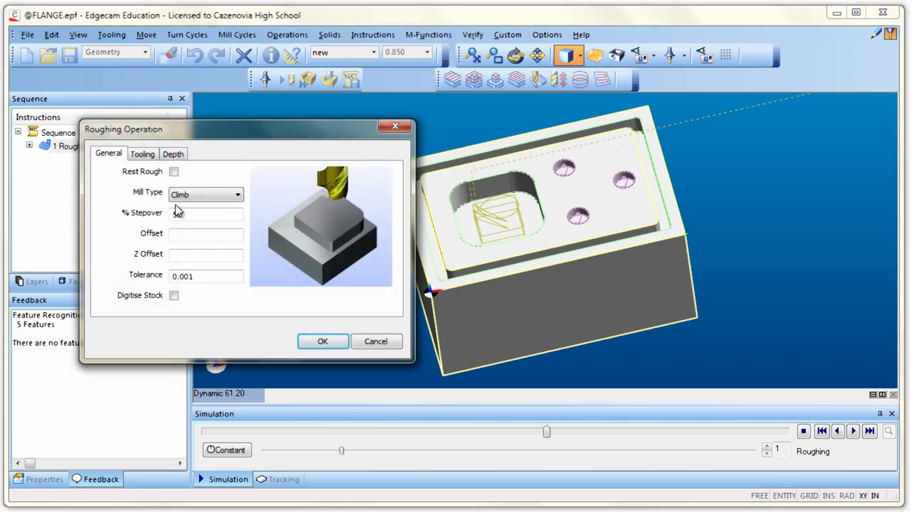
pyautogui.click(143, 154)
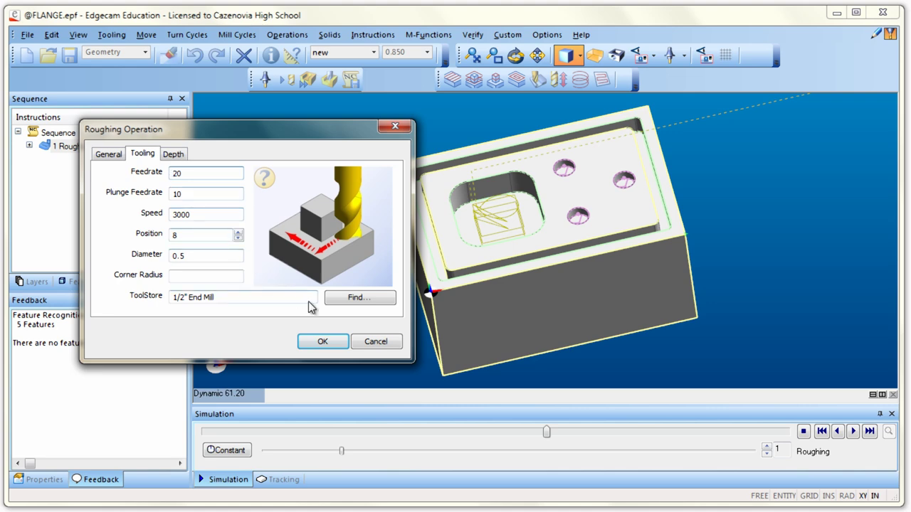
# Replace the roughing operation's tool with the 1/4" End Mill from the tool store, listing unfiltered end mills only.
pyautogui.click(358, 297)
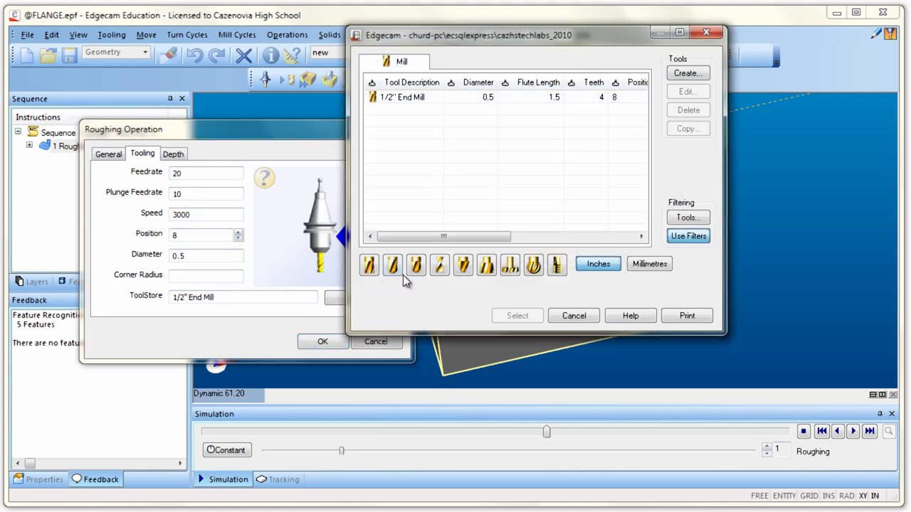
pyautogui.click(368, 264)
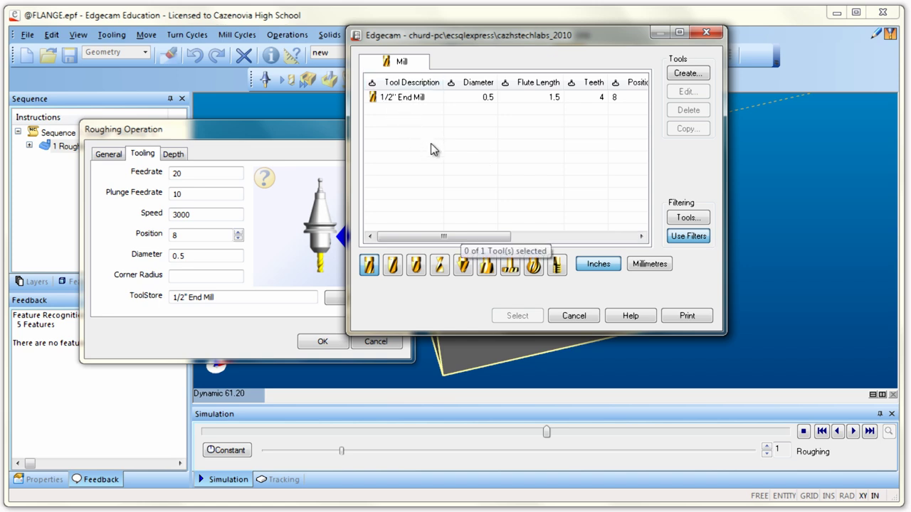
pyautogui.click(688, 235)
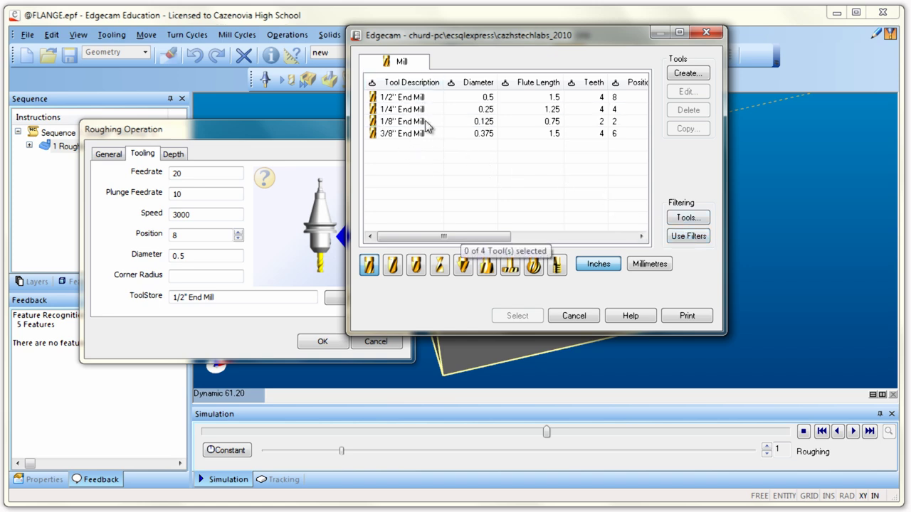
pyautogui.click(372, 268)
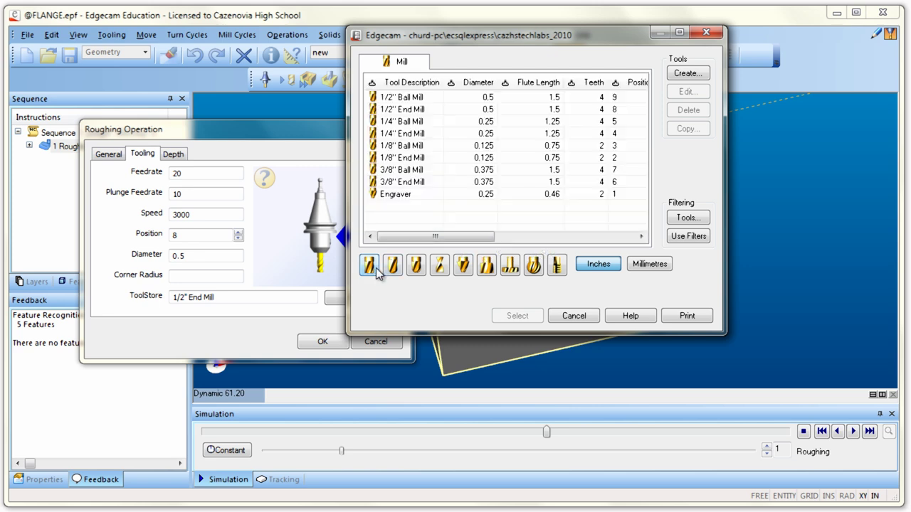
pyautogui.click(416, 268)
pyautogui.click(368, 271)
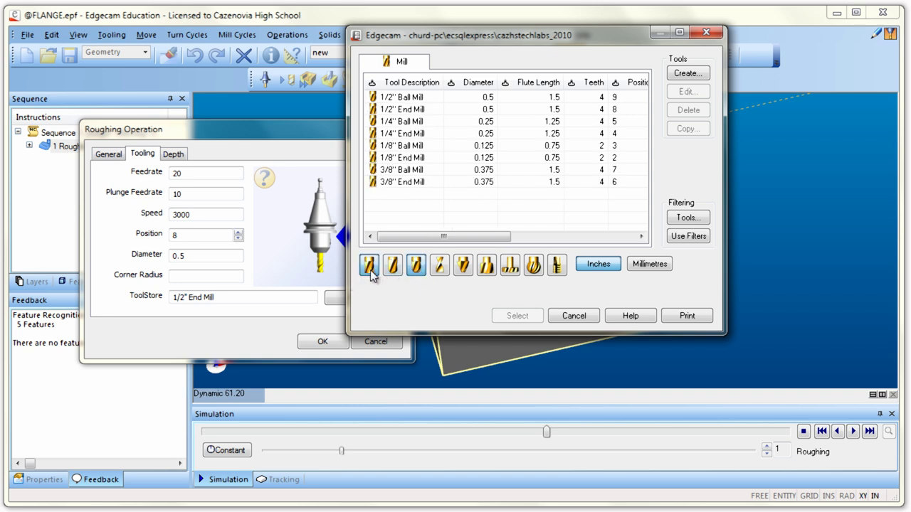
pyautogui.click(414, 269)
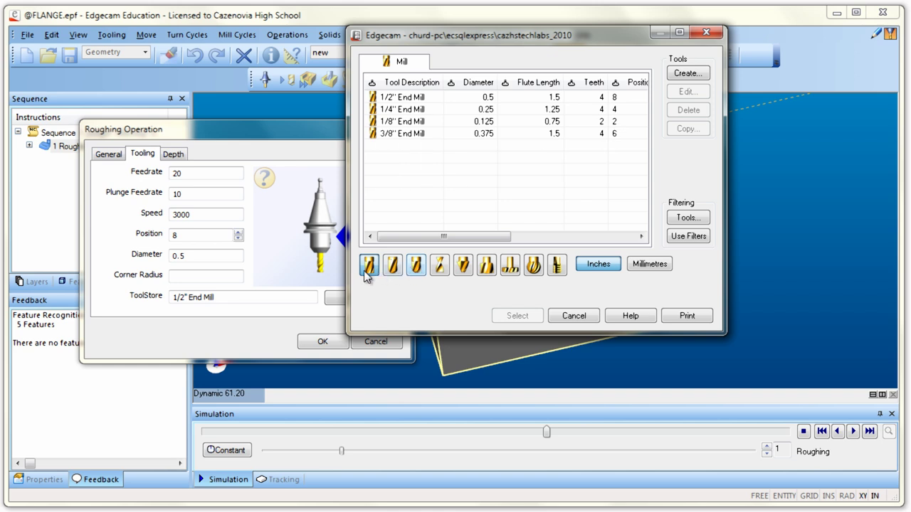
pyautogui.click(410, 112)
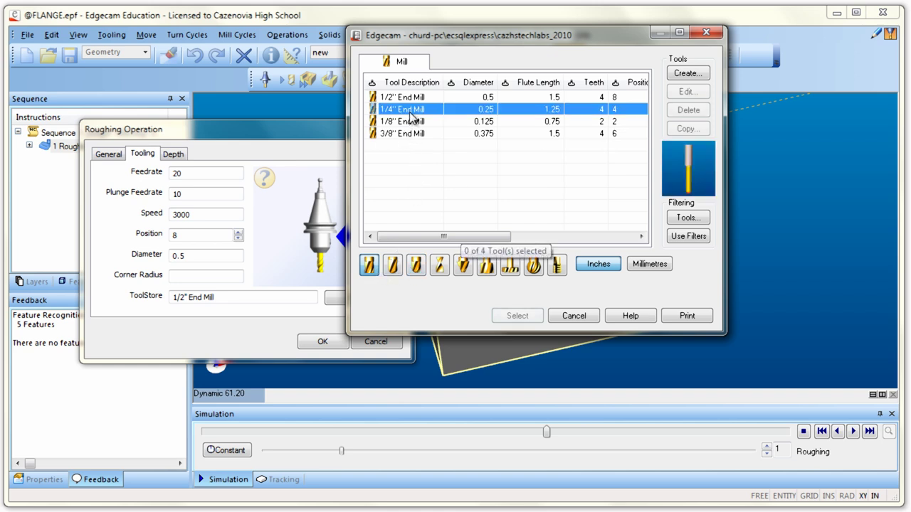
pyautogui.click(511, 315)
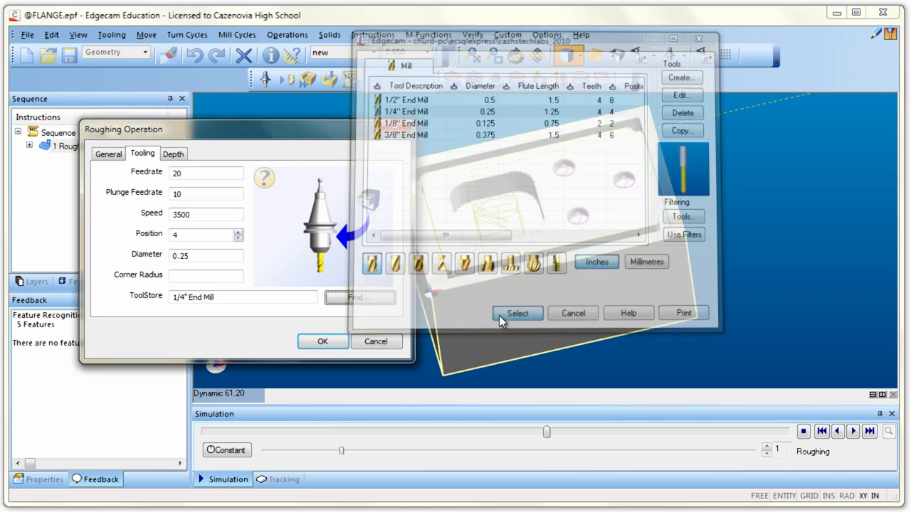
# Review the roughing operation's feedrate, speed and tool position, and apply the edited operation to regenerate its toolpath.
pyautogui.click(195, 174)
pyautogui.moveTo(193, 174); pyautogui.dragTo(171, 237)
pyautogui.click(205, 217)
pyautogui.click(176, 236)
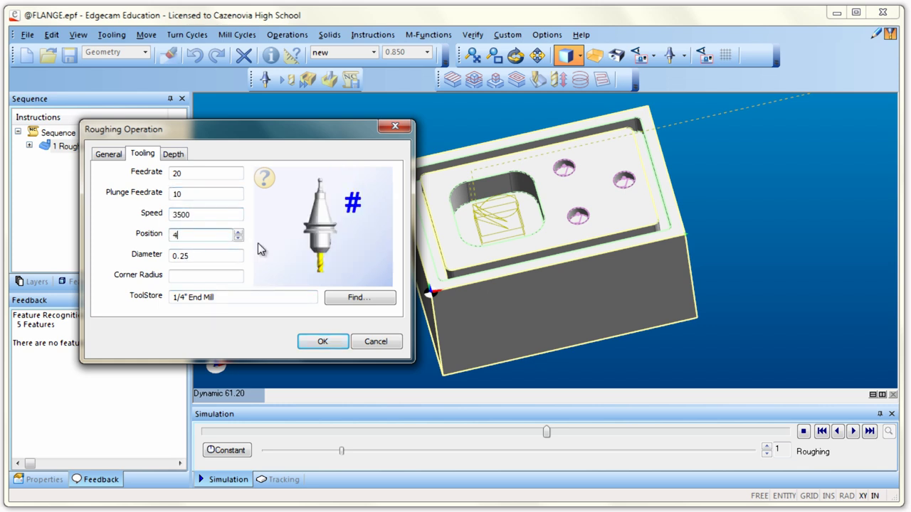
pyautogui.click(322, 341)
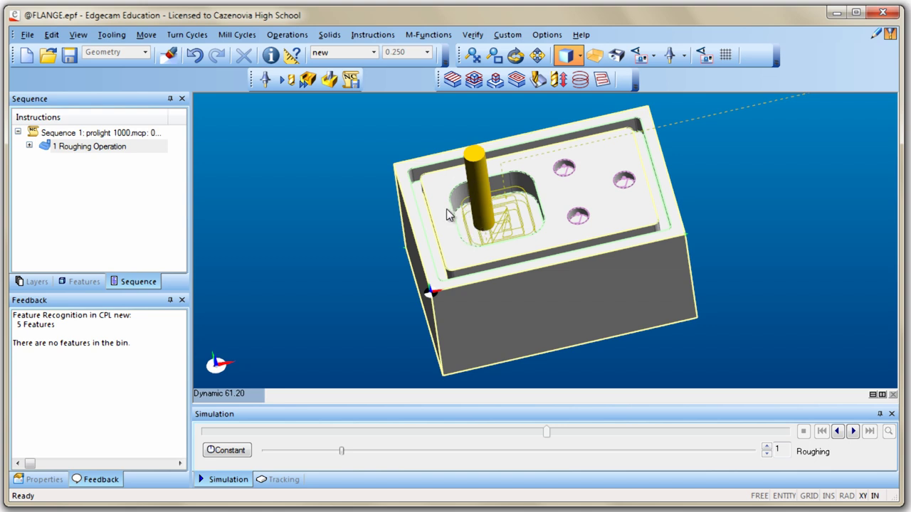
# Run the updated roughing sequence in the Simulator, inspect the cut pocket from another angle and close the Simulator.
pyautogui.click(307, 80)
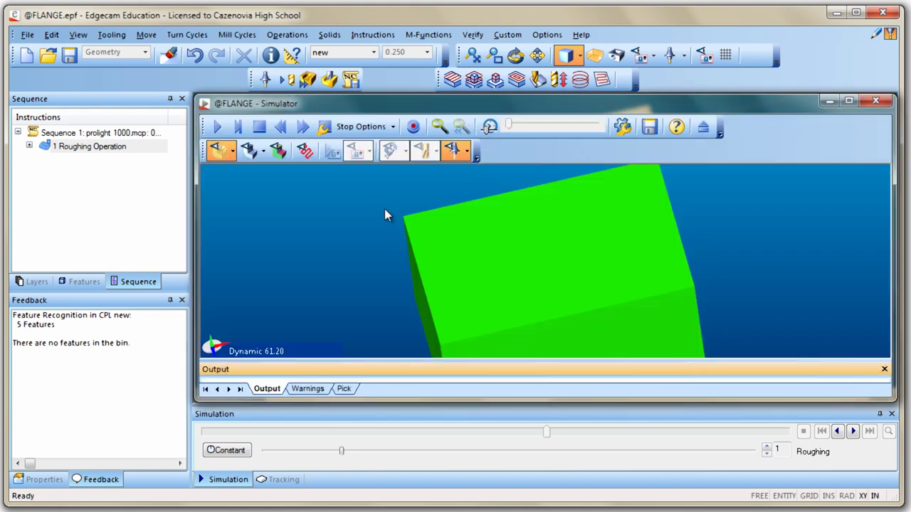
pyautogui.click(217, 126)
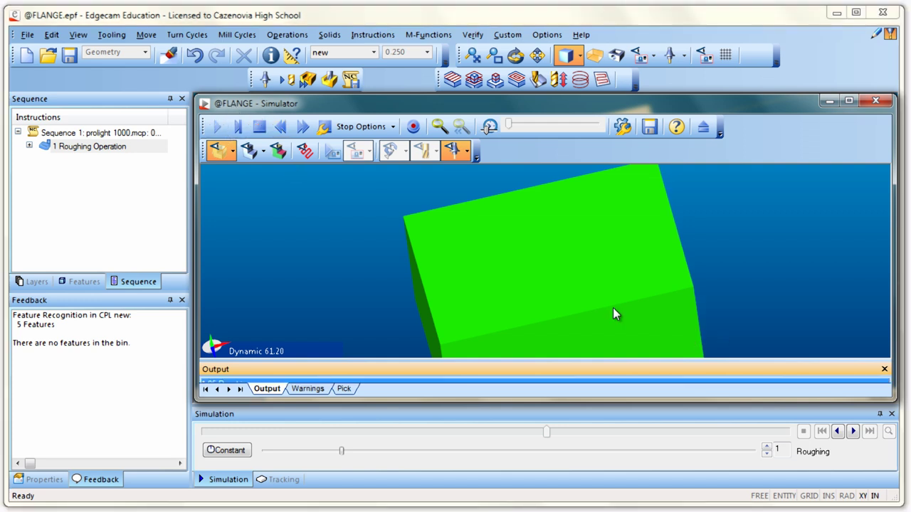
pyautogui.moveTo(613, 308); pyautogui.dragTo(301, 273, button='middle')
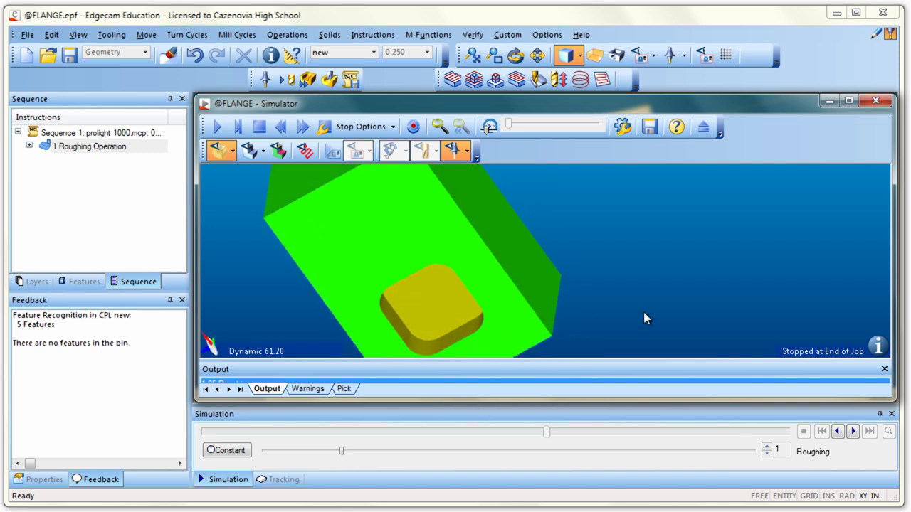
pyautogui.click(874, 100)
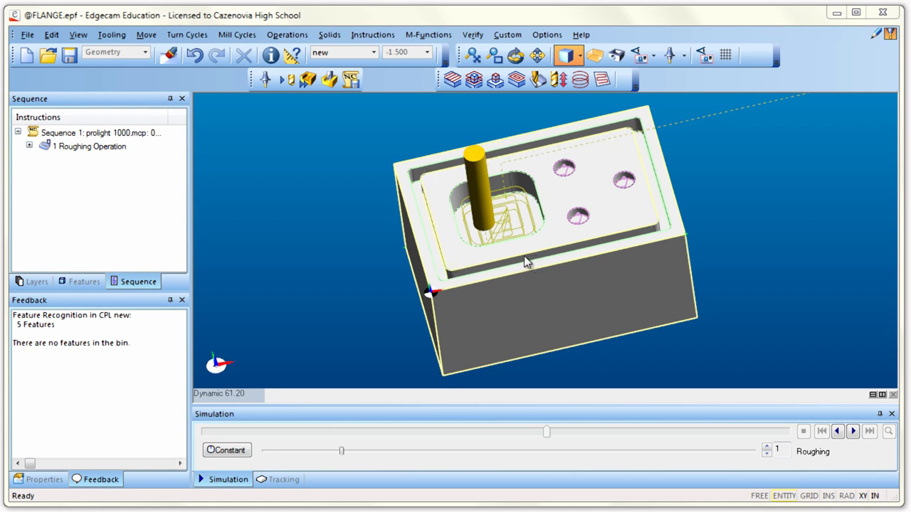
# Start a Profiling operation on the 2D Boss outline around the flange's raised face, without selecting any boundary entities.
pyautogui.moveTo(543, 230); pyautogui.dragTo(545, 252, button='middle')
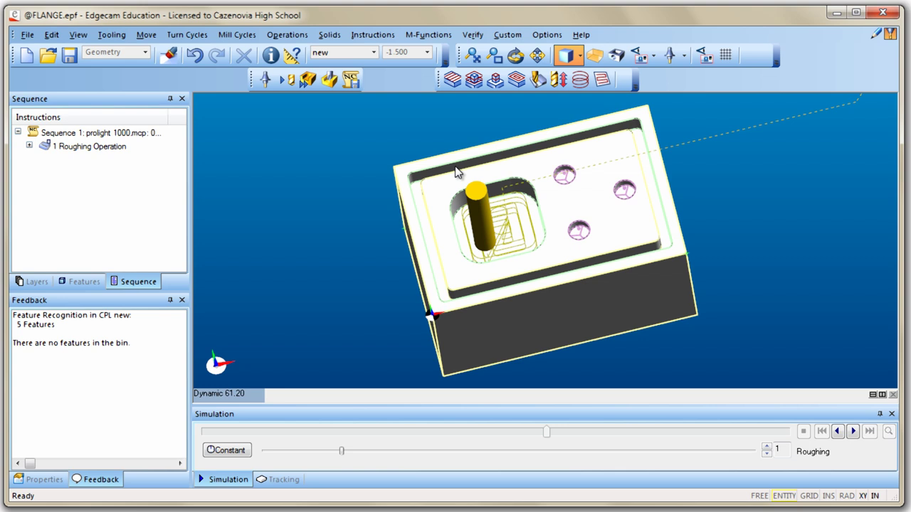
pyautogui.click(288, 35)
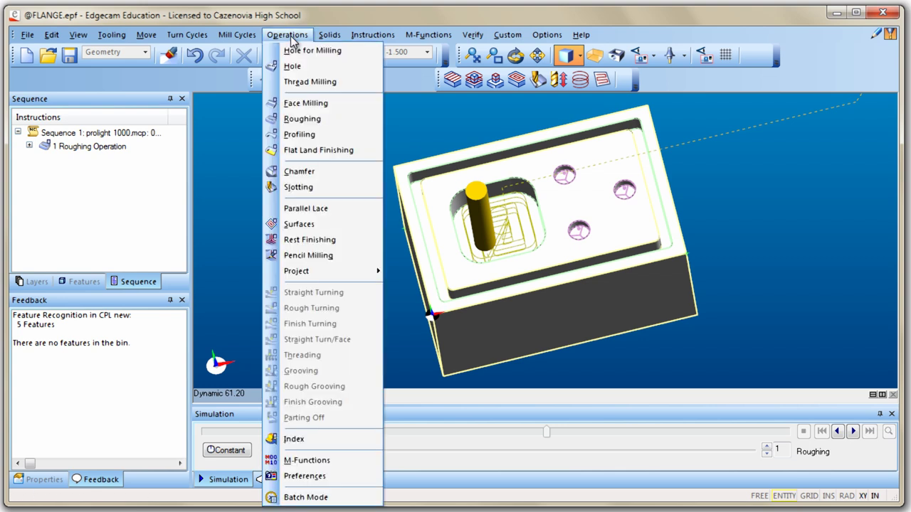
pyautogui.click(301, 133)
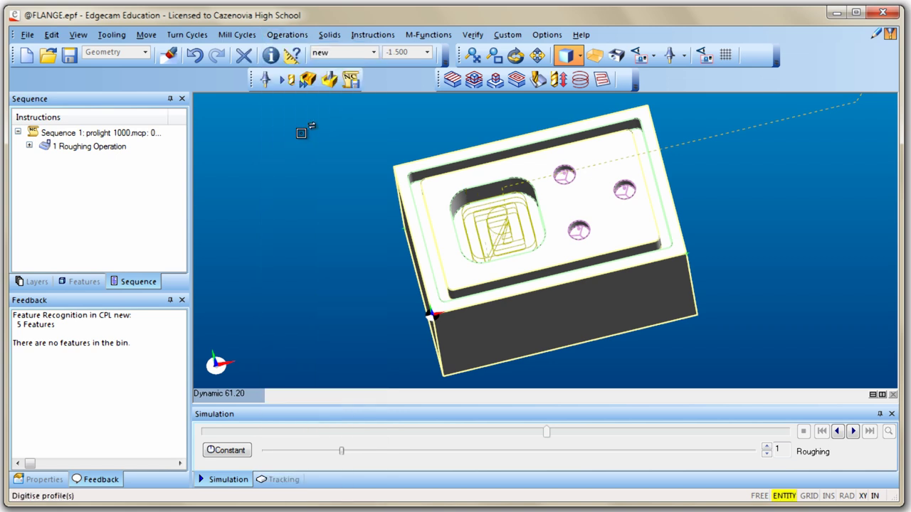
pyautogui.click(418, 183)
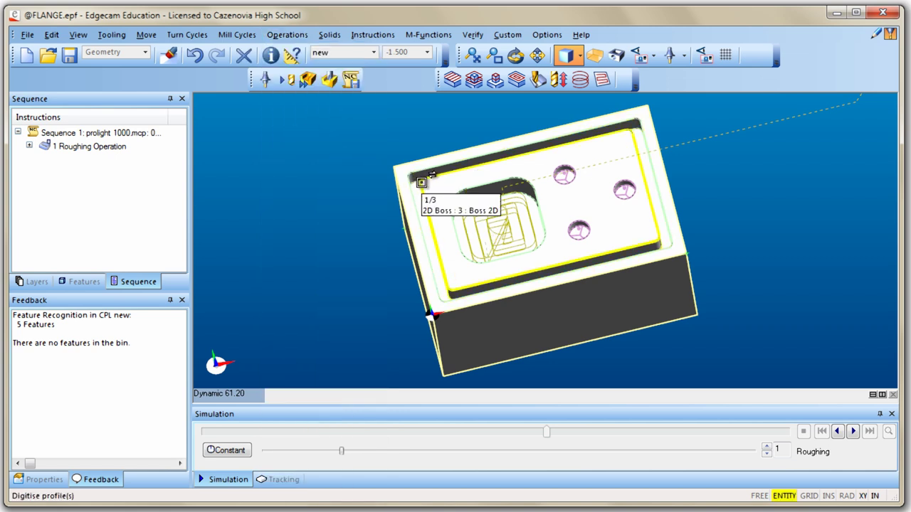
pyautogui.click(420, 183)
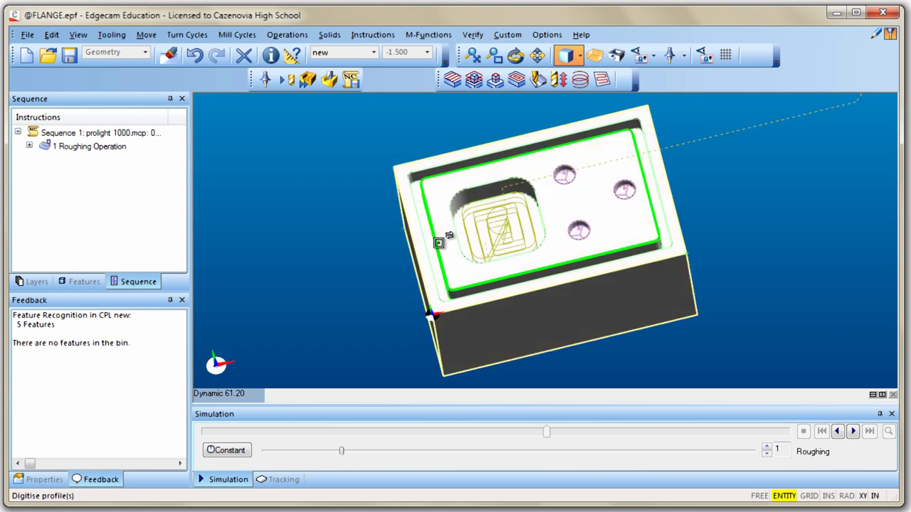
pyautogui.click(433, 243)
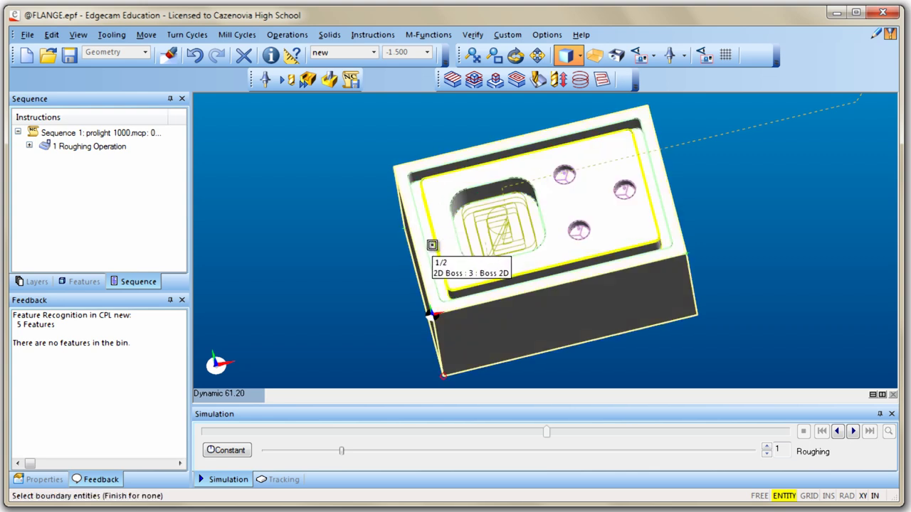
pyautogui.rightClick(128, 500)
pyautogui.moveTo(281, 134); pyautogui.dragTo(250, 119)
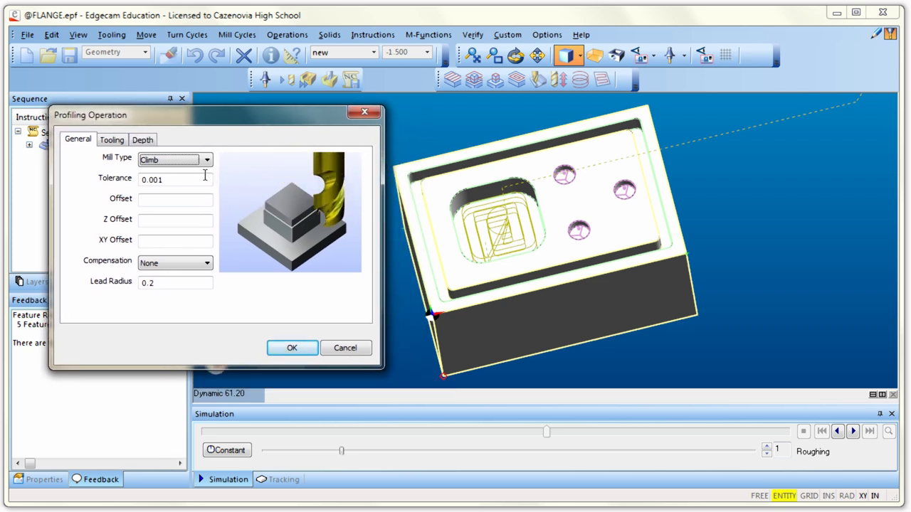
# Assign the 1/8" End Mill from the tool store to the profiling operation.
pyautogui.click(114, 140)
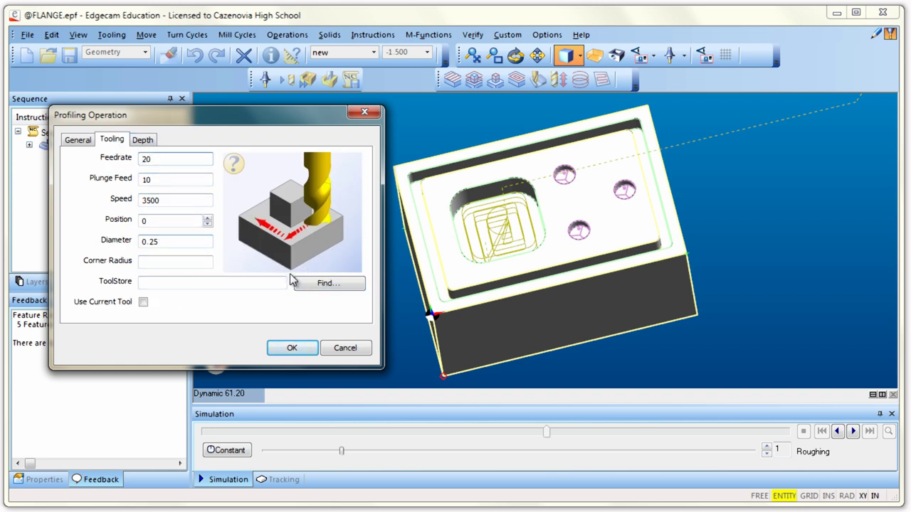
pyautogui.click(324, 284)
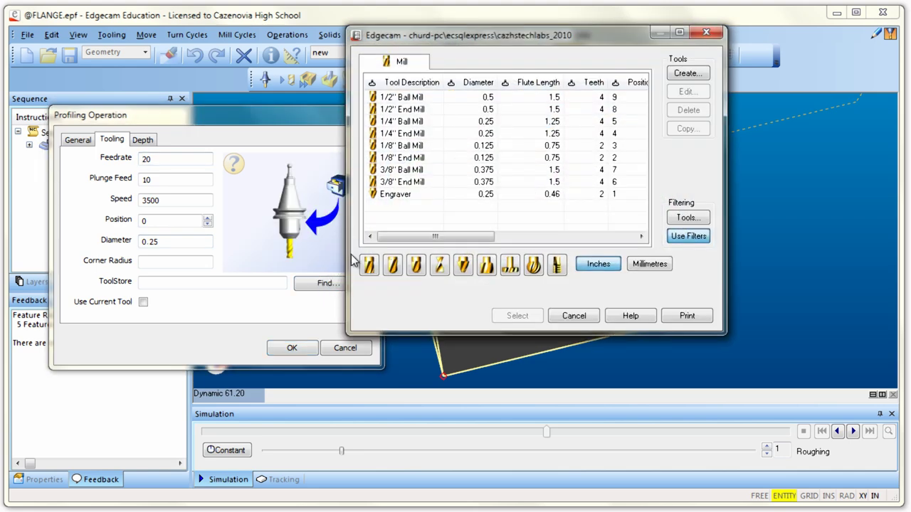
pyautogui.click(404, 163)
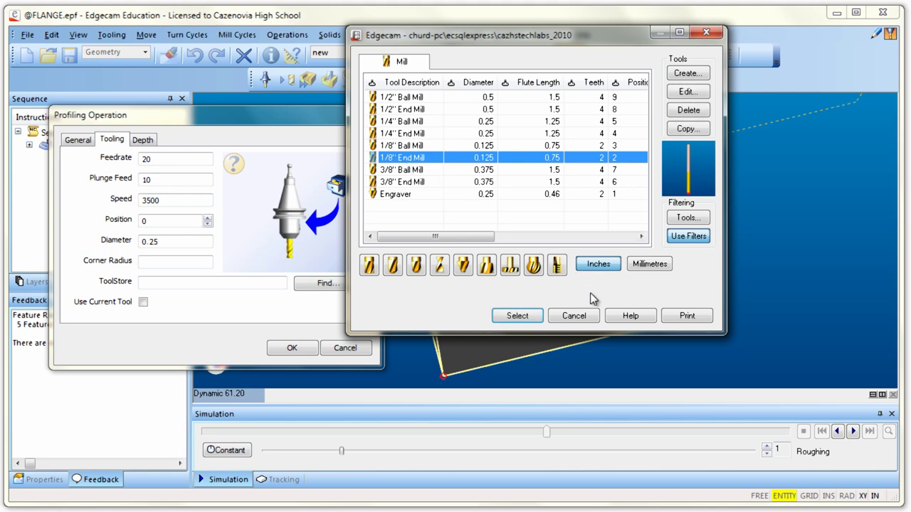
pyautogui.click(538, 319)
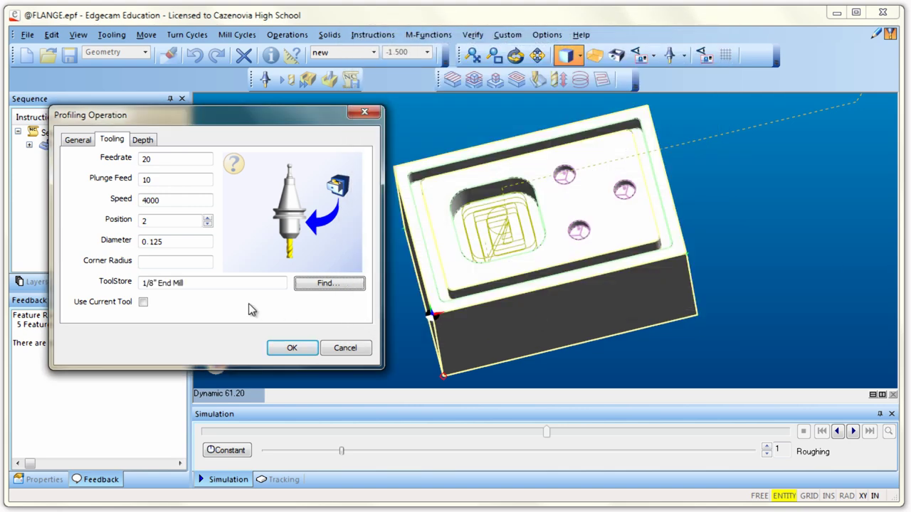
# Review the profiling operation's feedrate, tool position and depth settings, and generate the operation.
pyautogui.doubleClick(144, 161)
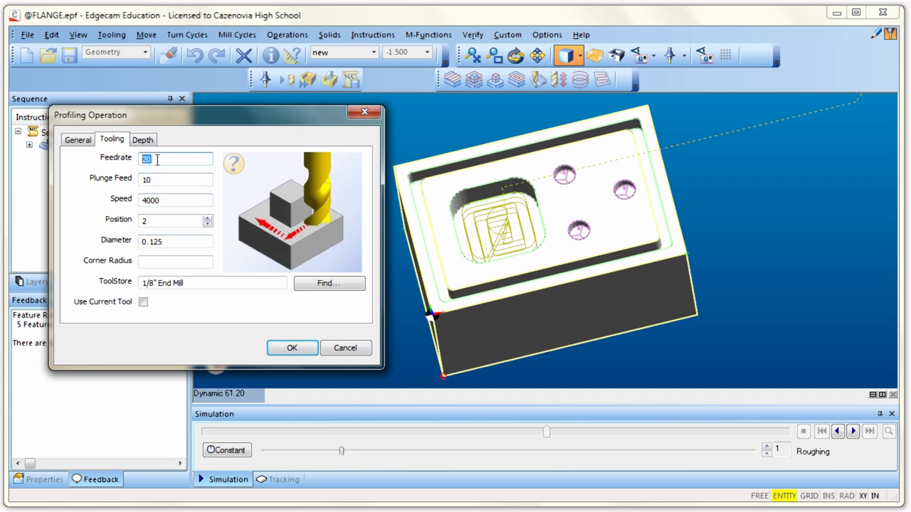
pyautogui.doubleClick(144, 223)
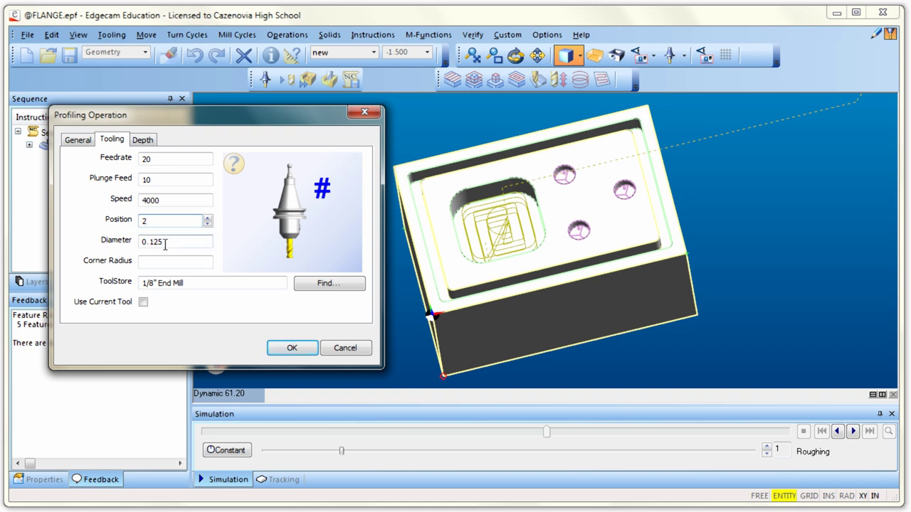
pyautogui.click(142, 140)
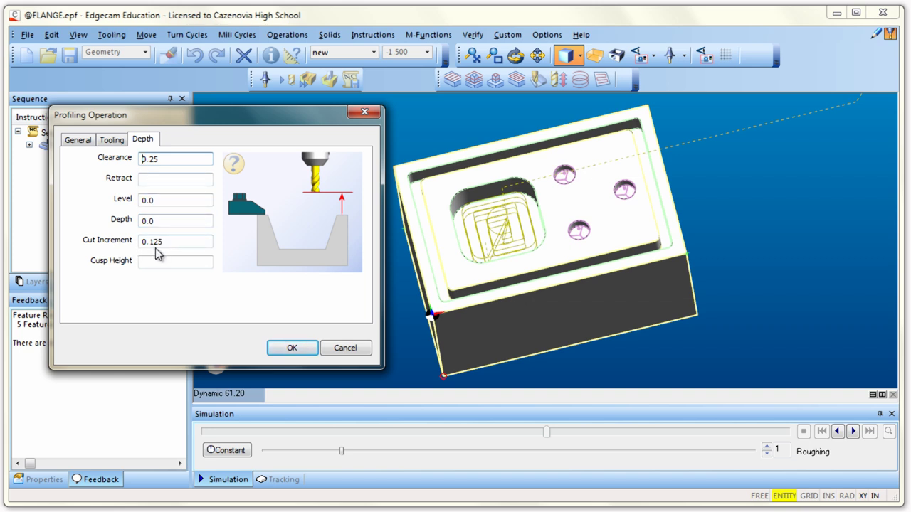
pyautogui.click(291, 348)
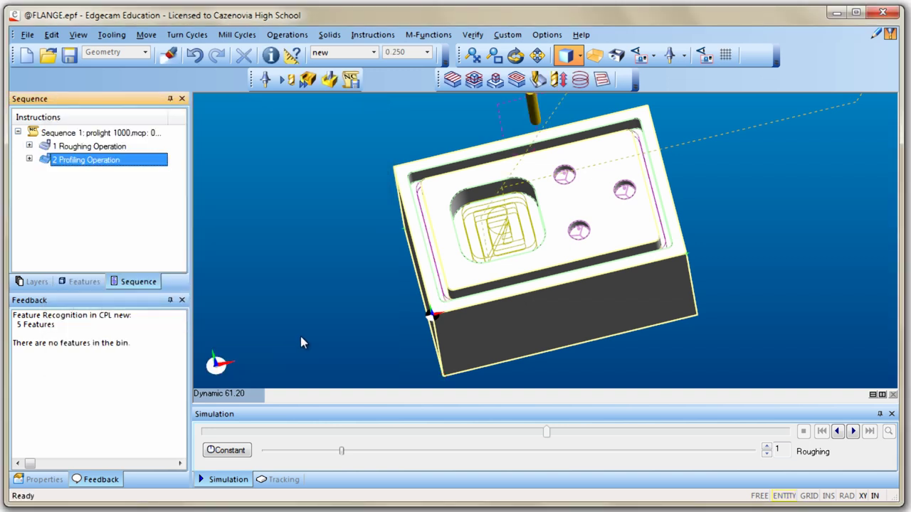
# Examine the profiling toolpath around the raised face, then run the sequence in the Simulator and inspect the cut groove from several angles.
pyautogui.moveTo(506, 230); pyautogui.dragTo(509, 215, button='middle')
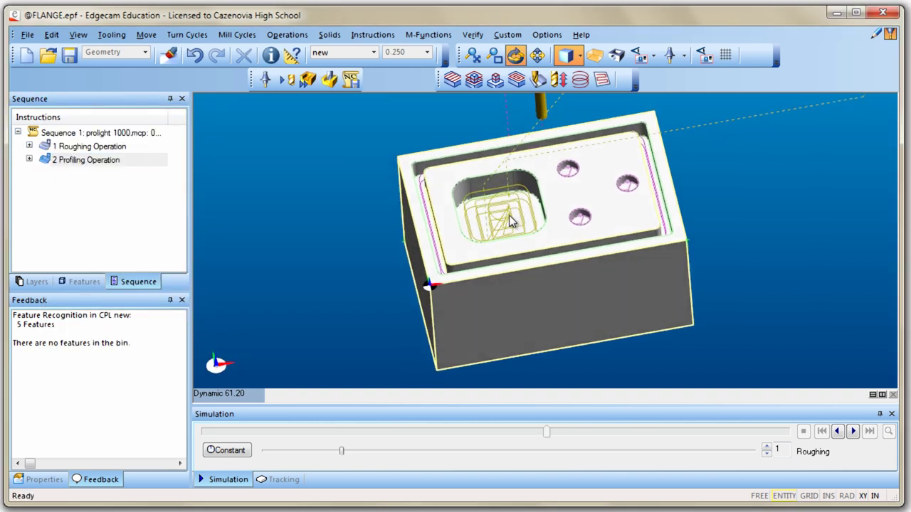
pyautogui.scroll(5, 446, 236)
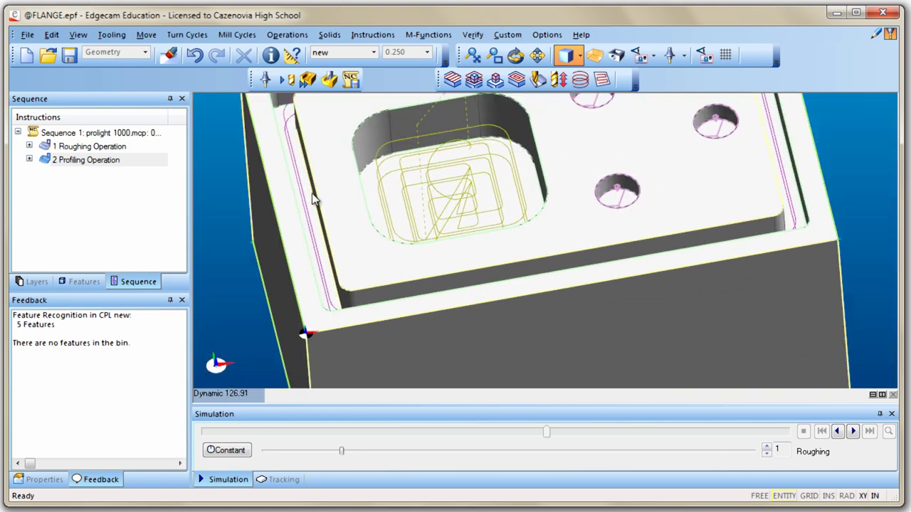
pyautogui.scroll(2, 397, 232)
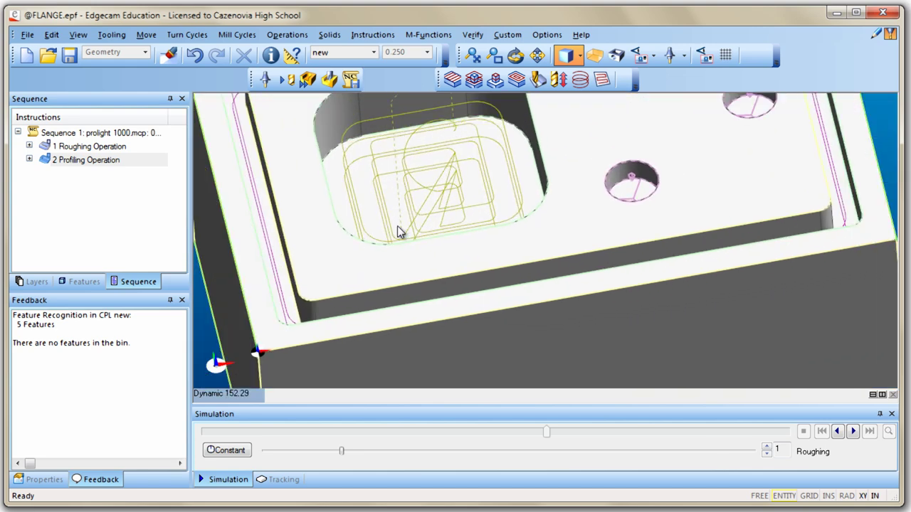
pyautogui.scroll(-5, 346, 257)
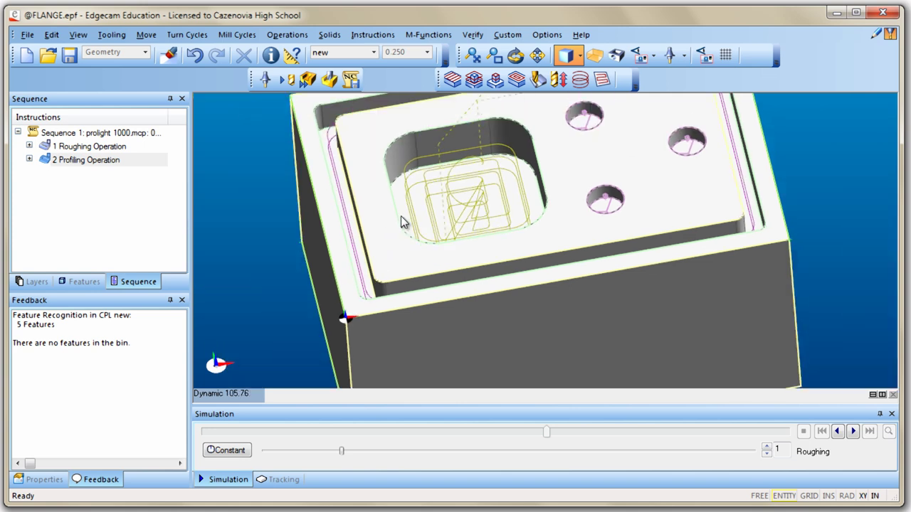
pyautogui.scroll(-4, 416, 219)
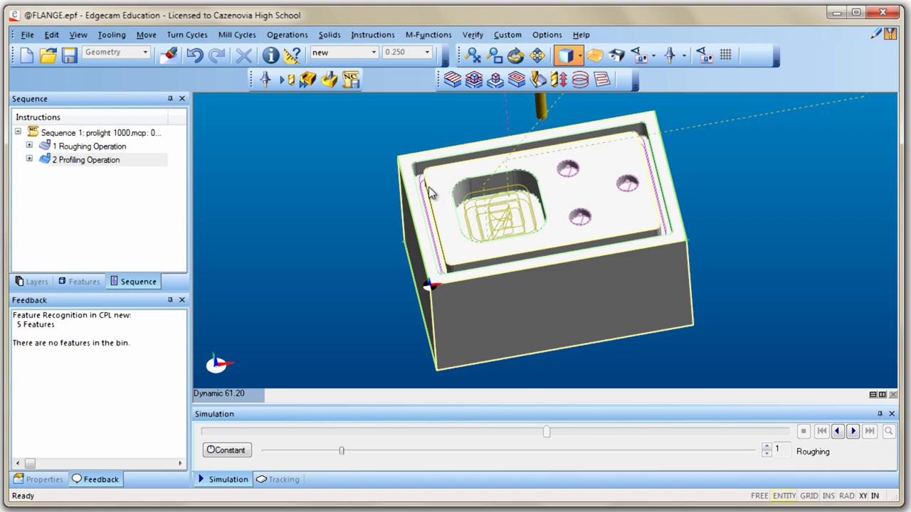
pyautogui.click(308, 81)
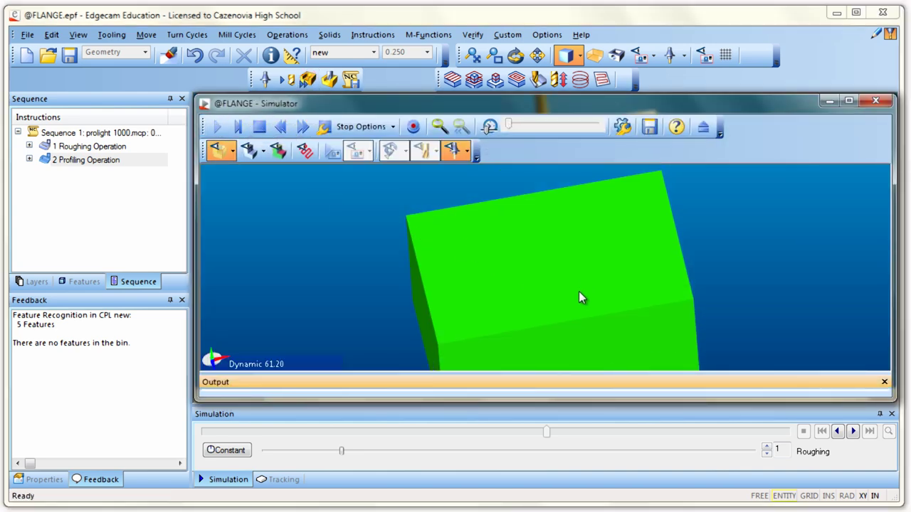
pyautogui.moveTo(585, 297); pyautogui.dragTo(432, 205)
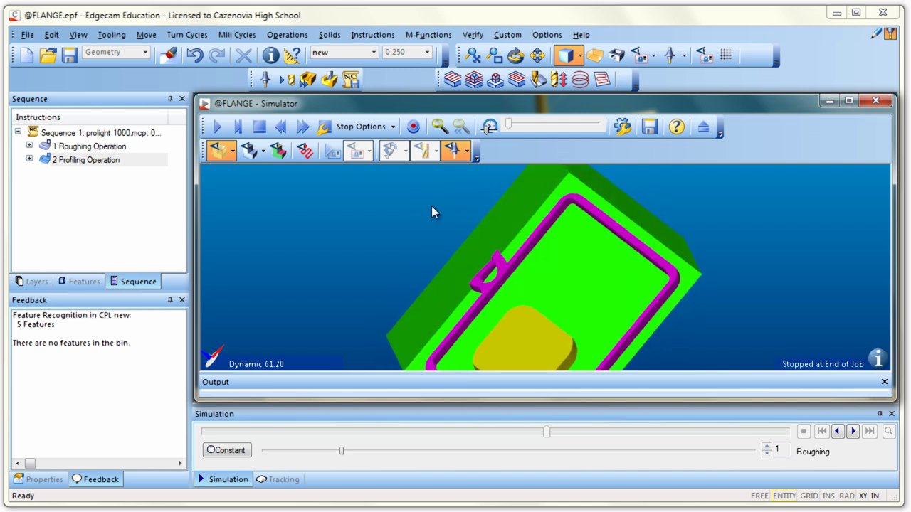
pyautogui.moveTo(607, 257); pyautogui.dragTo(558, 228)
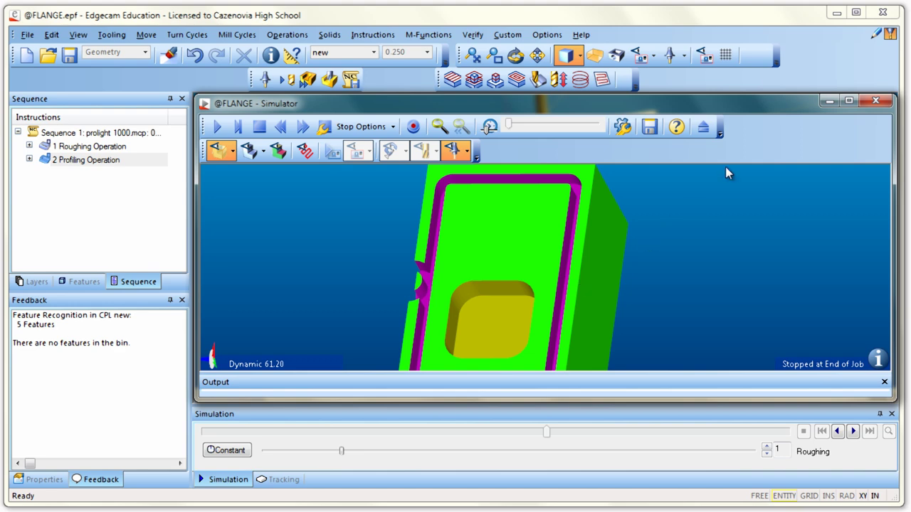
pyautogui.click(876, 101)
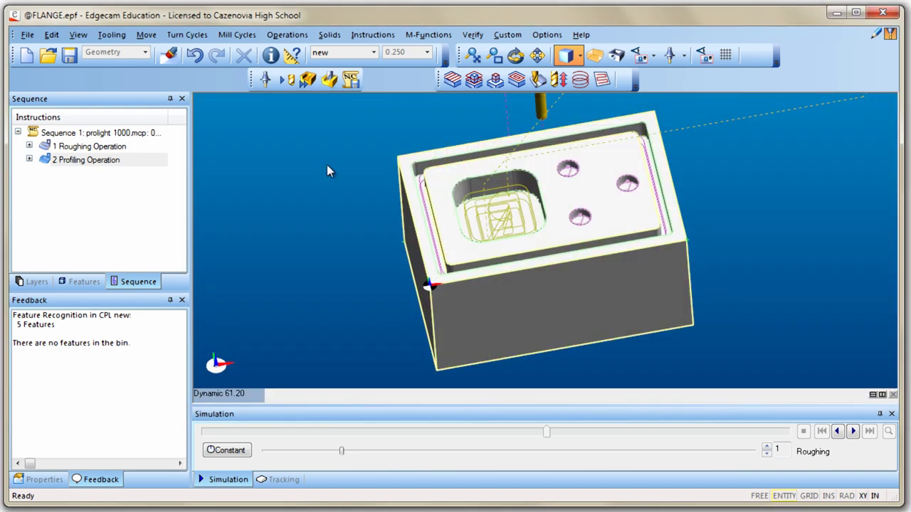
# Edit the profiling operation to set its lead radius to 0, leaving Coord Input off, and regenerate it.
pyautogui.click(84, 160)
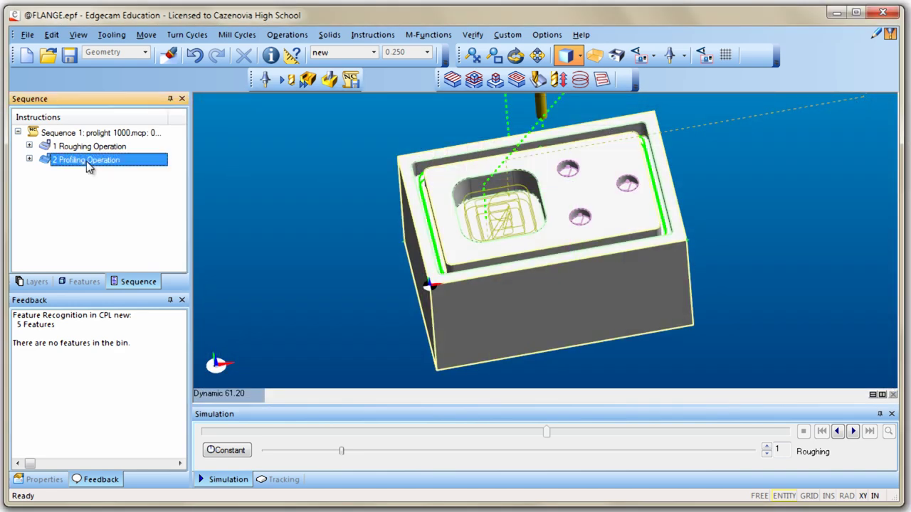
pyautogui.rightClick(90, 166)
pyautogui.click(118, 172)
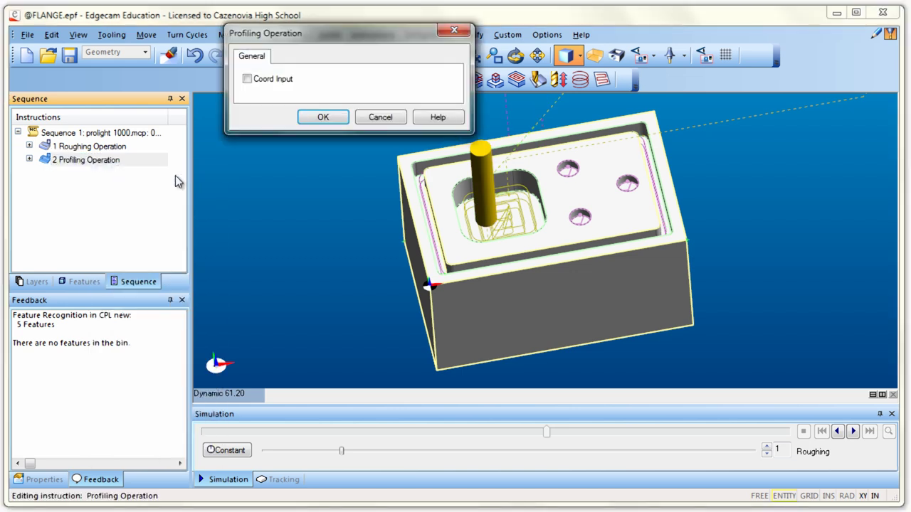
pyautogui.click(322, 119)
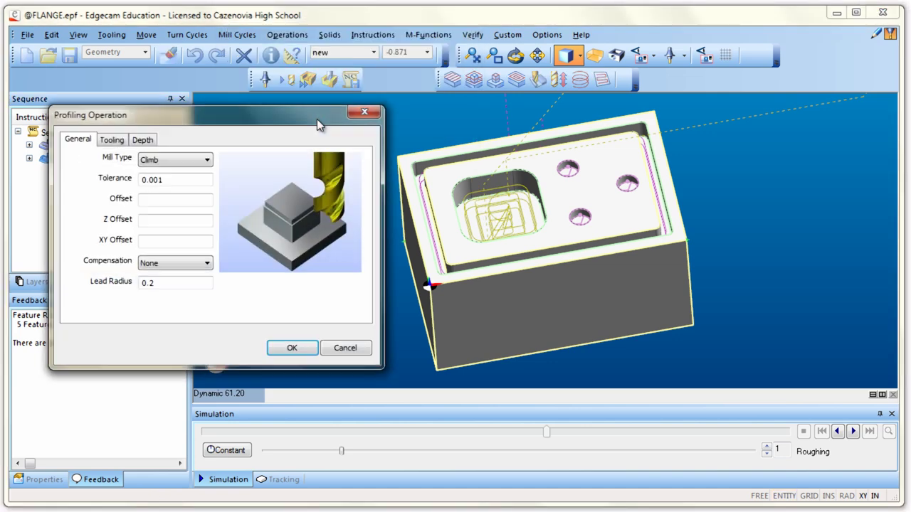
pyautogui.moveTo(281, 120); pyautogui.dragTo(336, 97)
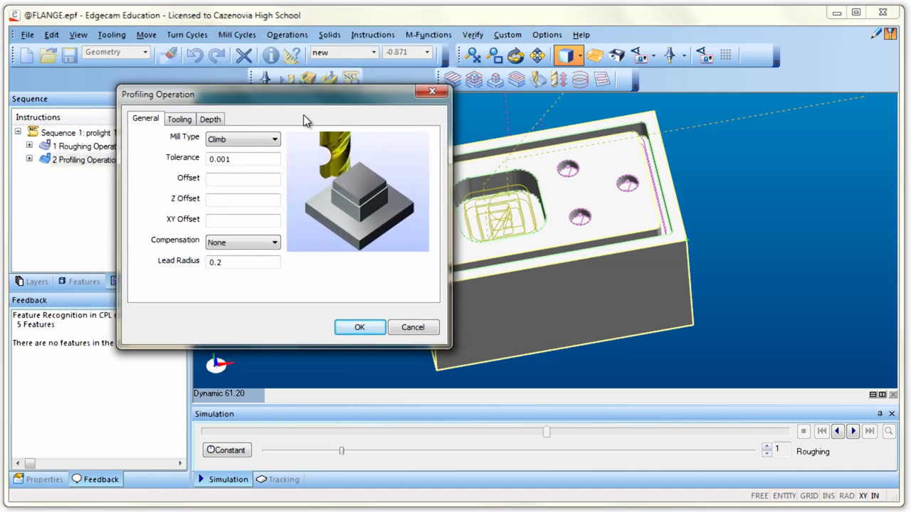
pyautogui.moveTo(285, 95); pyautogui.dragTo(183, 50)
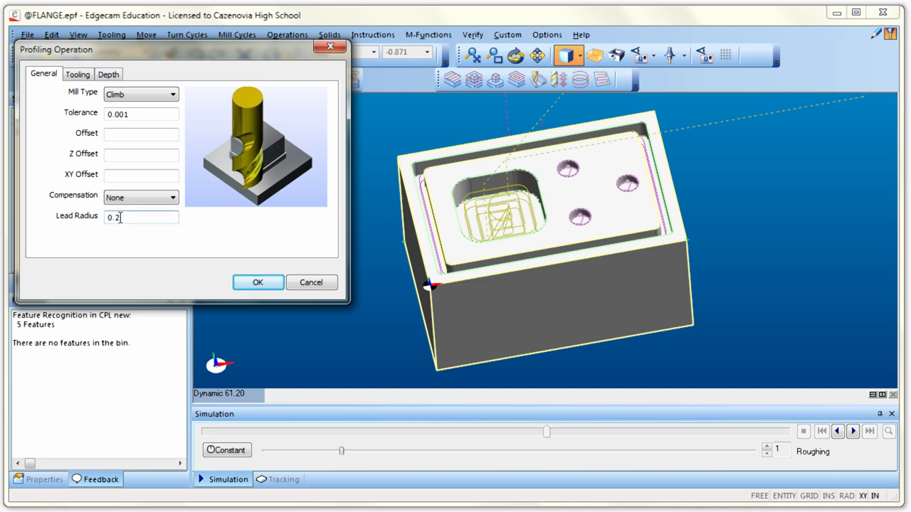
pyautogui.moveTo(120, 218); pyautogui.dragTo(118, 219)
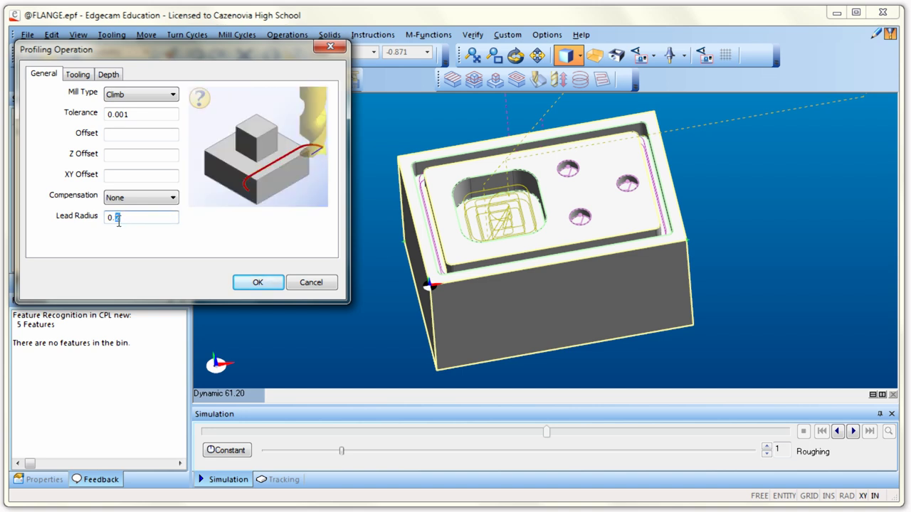
pyautogui.write('0')
pyautogui.click(255, 281)
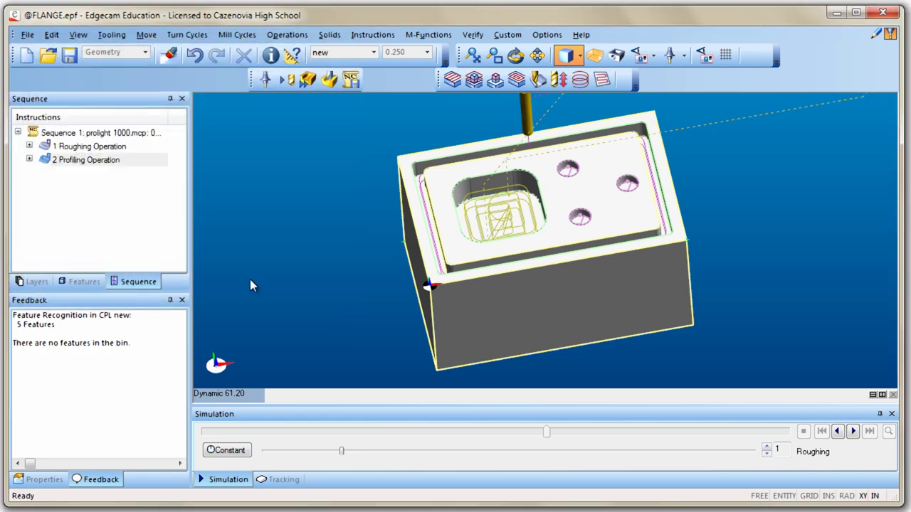
# Run the edited sequence in the Simulator, inspect the groove around the raised face from another angle and close the Simulator.
pyautogui.click(308, 79)
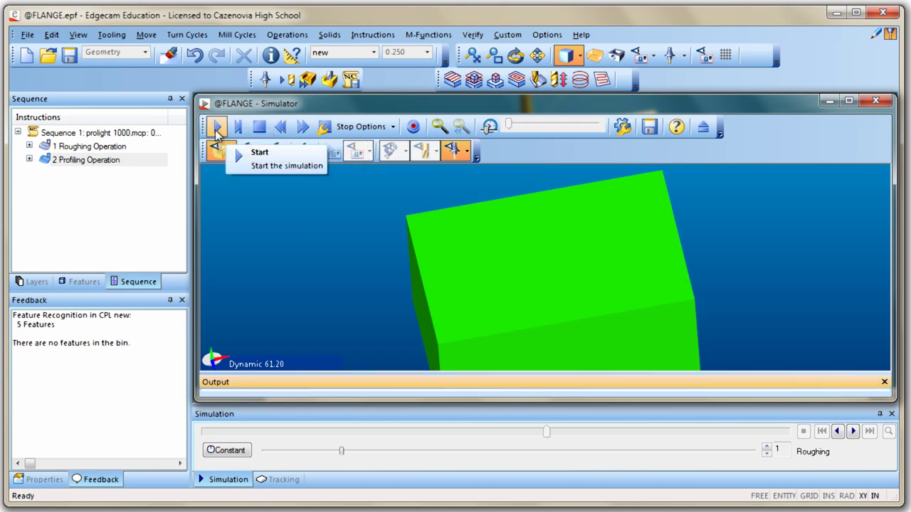
pyautogui.click(217, 128)
pyautogui.moveTo(584, 329); pyautogui.dragTo(427, 249, button='middle')
pyautogui.moveTo(632, 289); pyautogui.dragTo(582, 228, button='middle')
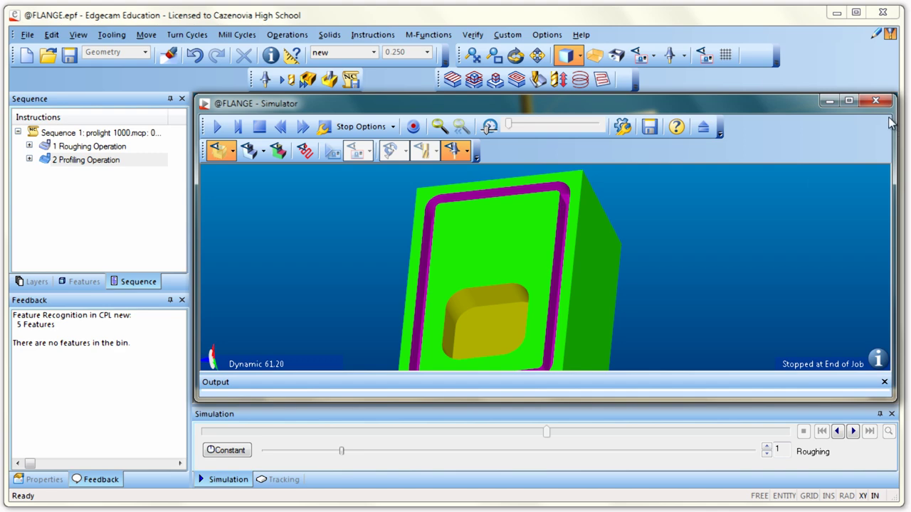
pyautogui.click(875, 101)
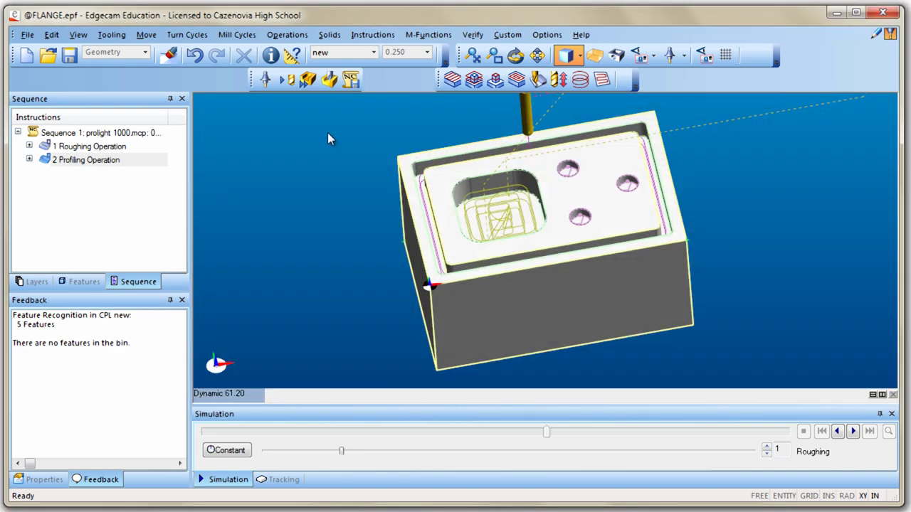
# Simulate the toolpath in the model view and scrub back through the profiling pass.
pyautogui.click(288, 80)
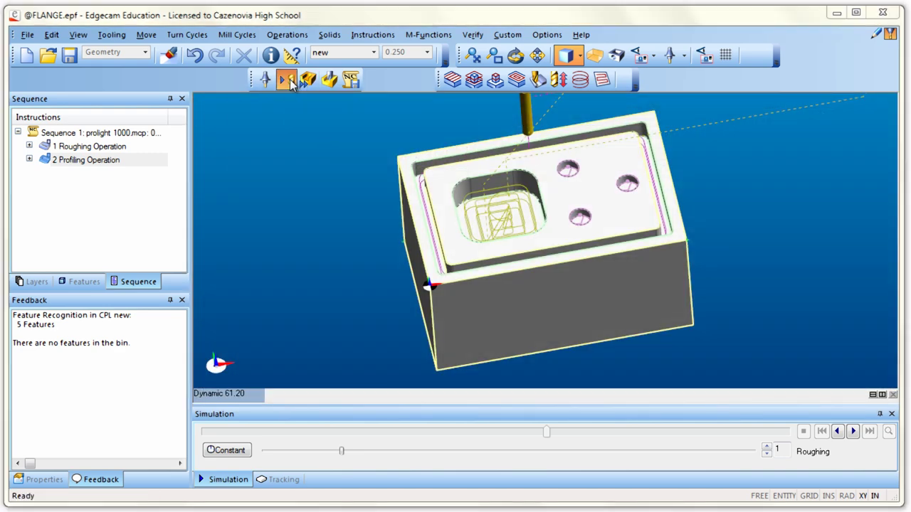
pyautogui.click(322, 160)
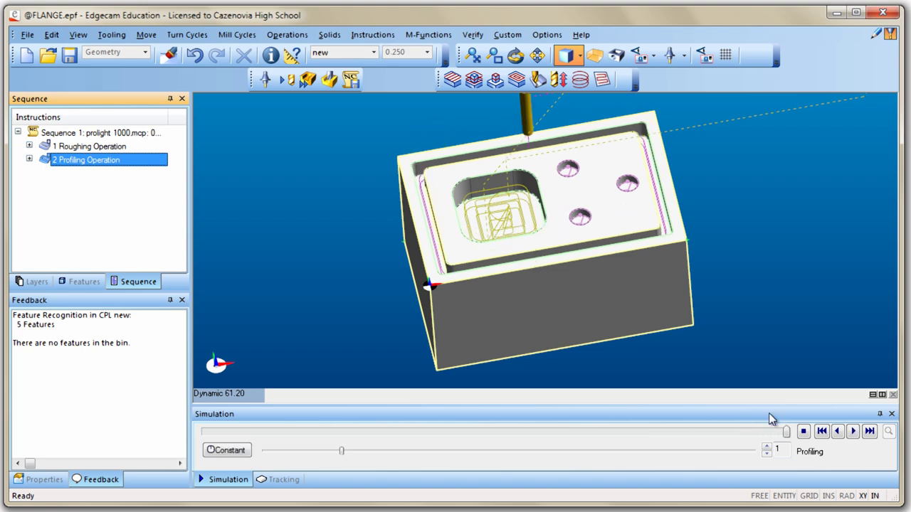
pyautogui.moveTo(786, 432); pyautogui.dragTo(702, 435)
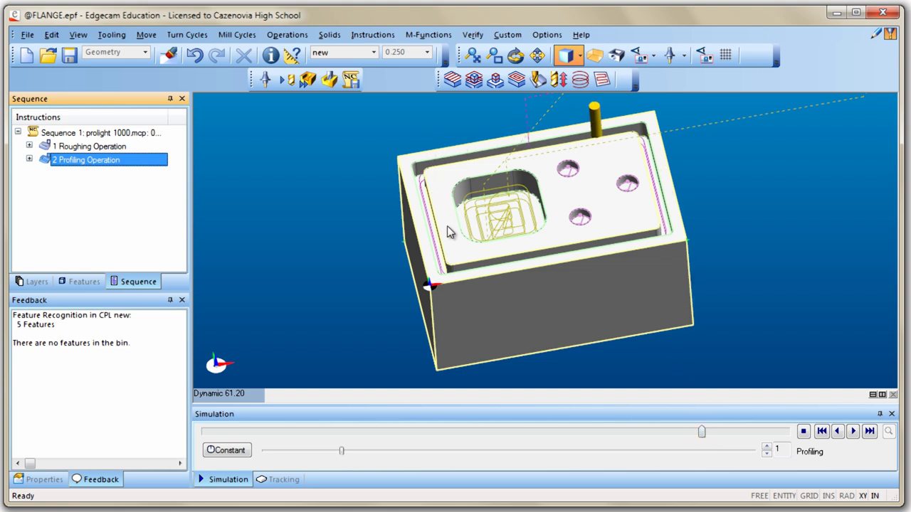
pyautogui.click(95, 160)
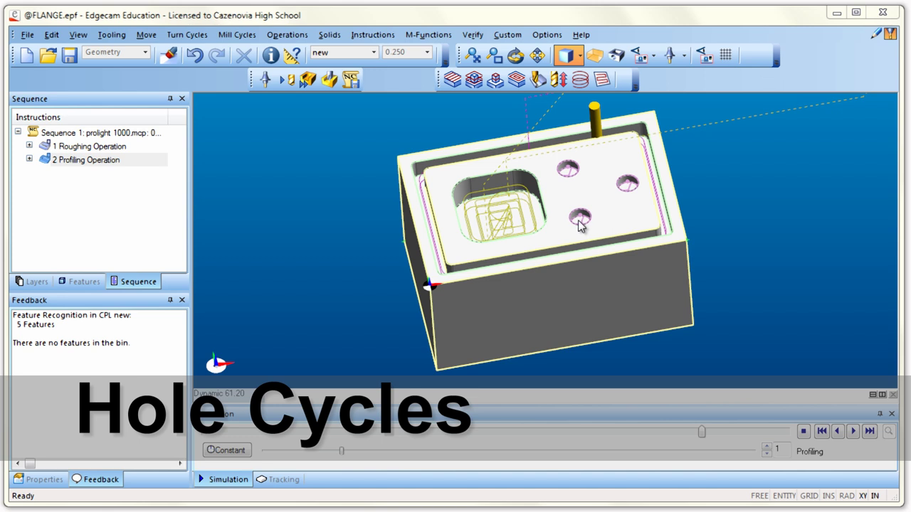
# Start a Hole for Milling operation on the blind hole feature containing the three holes, checking it against the feature list.
pyautogui.click(287, 35)
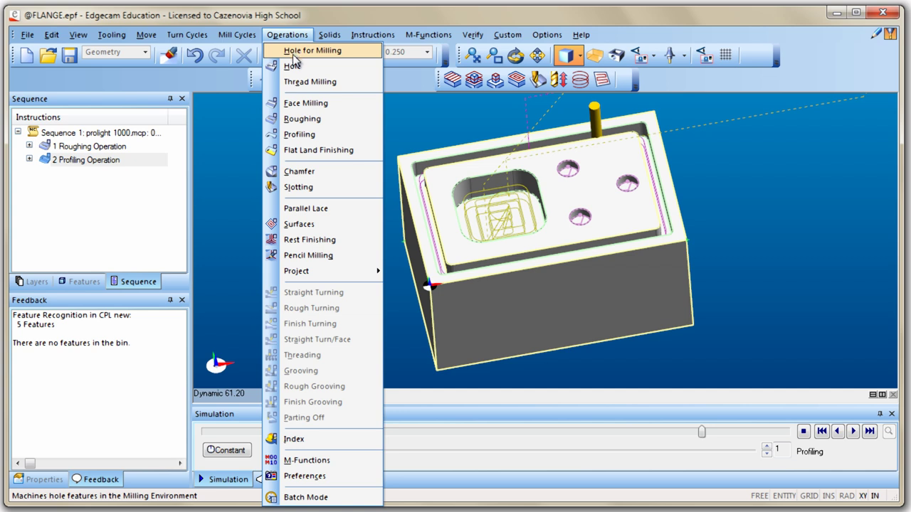
pyautogui.click(294, 54)
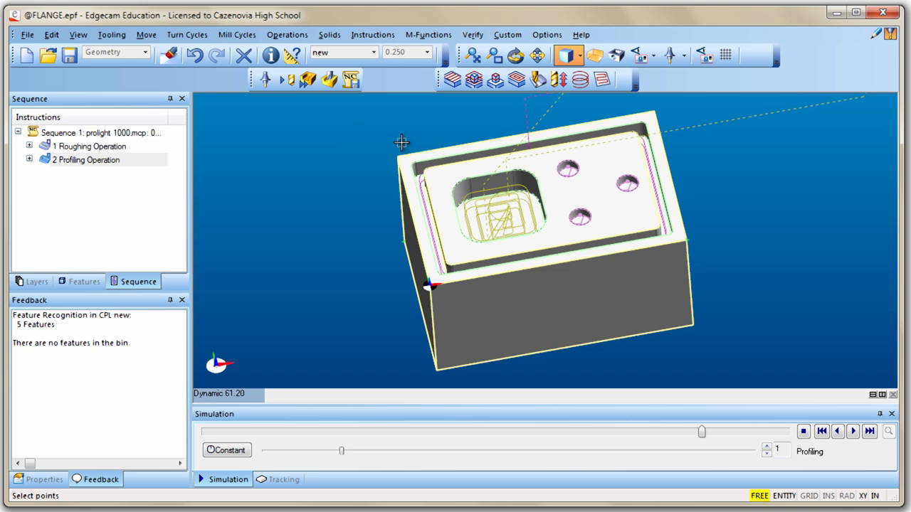
pyautogui.click(570, 167)
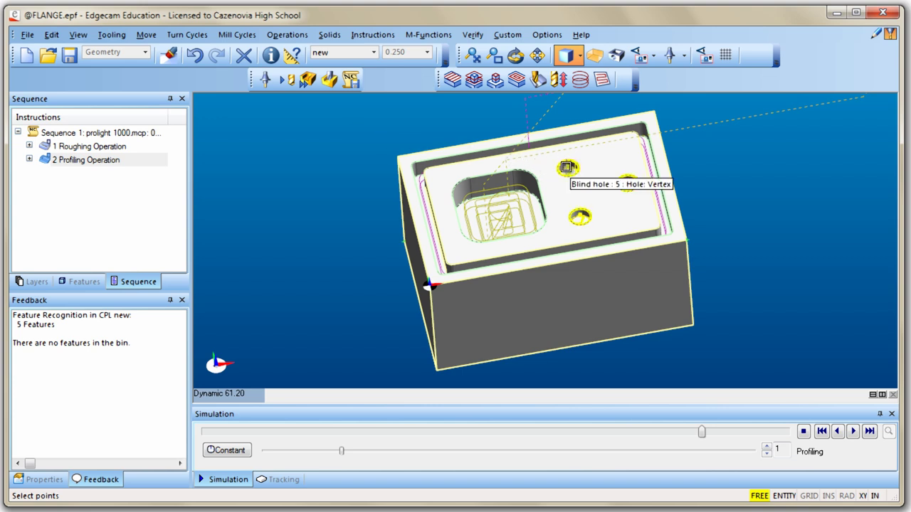
pyautogui.click(84, 282)
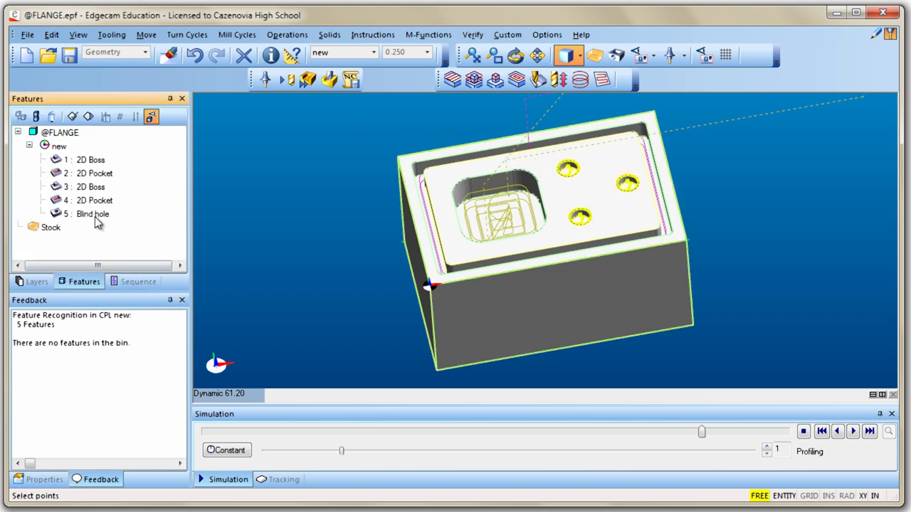
pyautogui.click(151, 283)
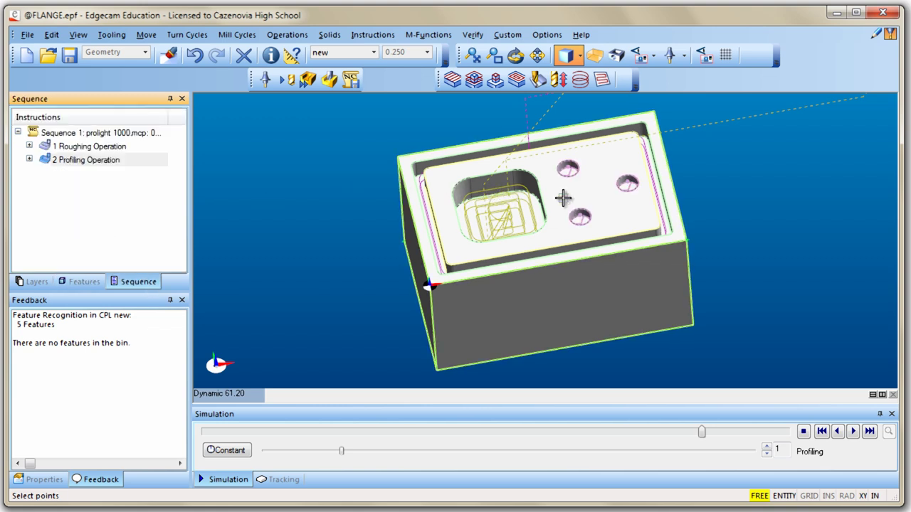
pyautogui.click(568, 167)
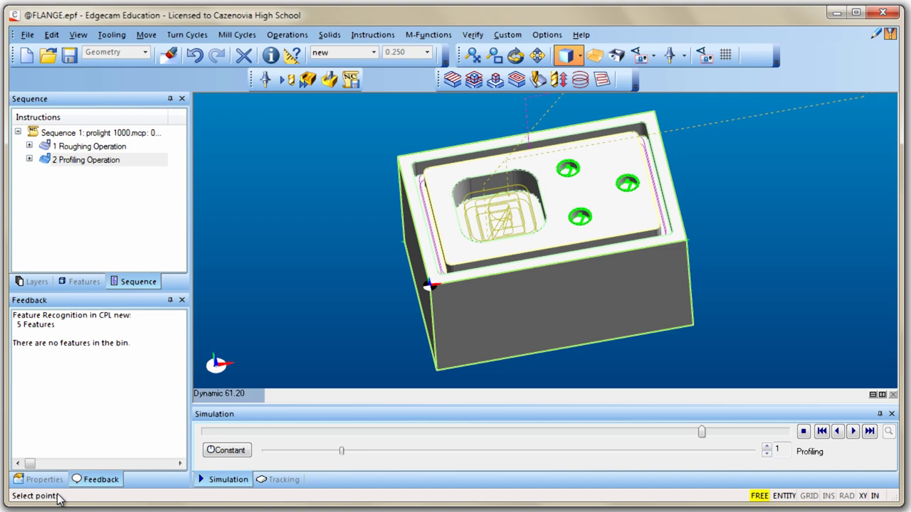
pyautogui.rightClick(562, 197)
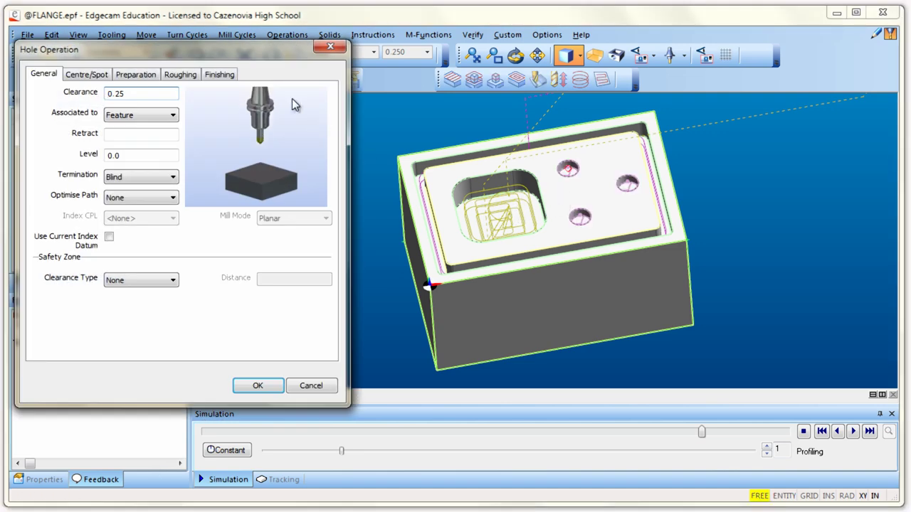
# Review the hole operation's general, centre/spot, preparation, roughing and finishing settings.
pyautogui.moveTo(224, 50); pyautogui.dragTo(318, 1)
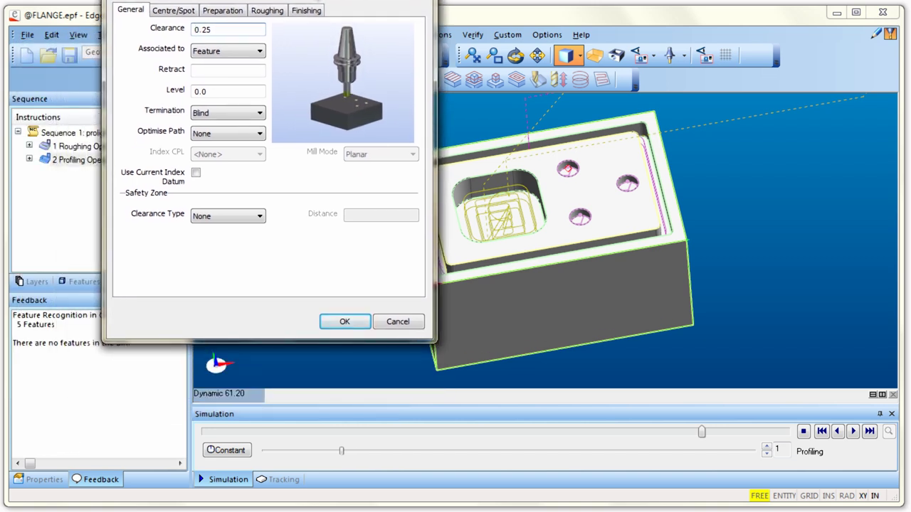
pyautogui.click(161, 13)
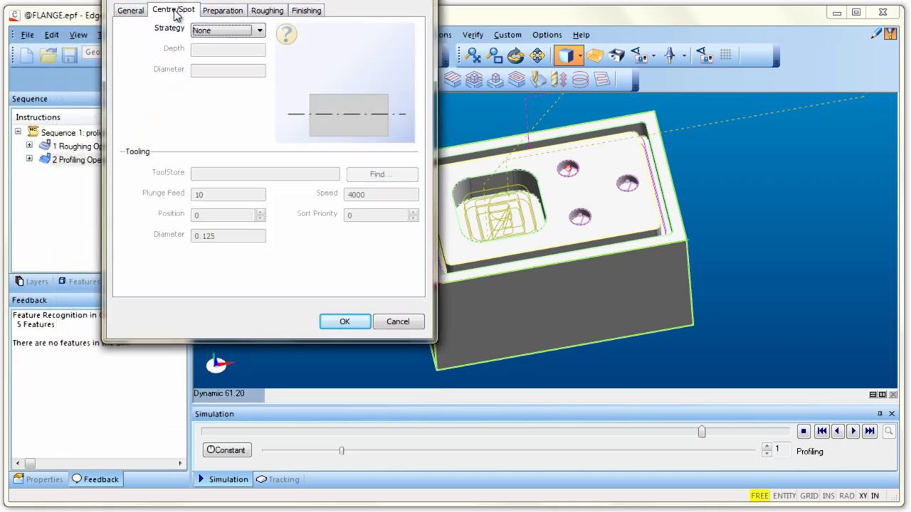
pyautogui.click(244, 14)
pyautogui.click(267, 11)
pyautogui.click(306, 11)
pyautogui.click(230, 14)
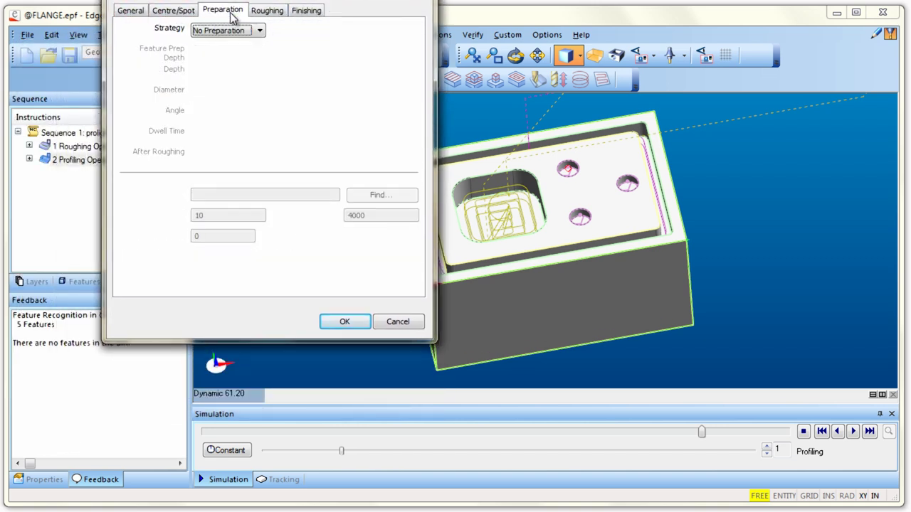
pyautogui.click(180, 14)
pyautogui.click(132, 15)
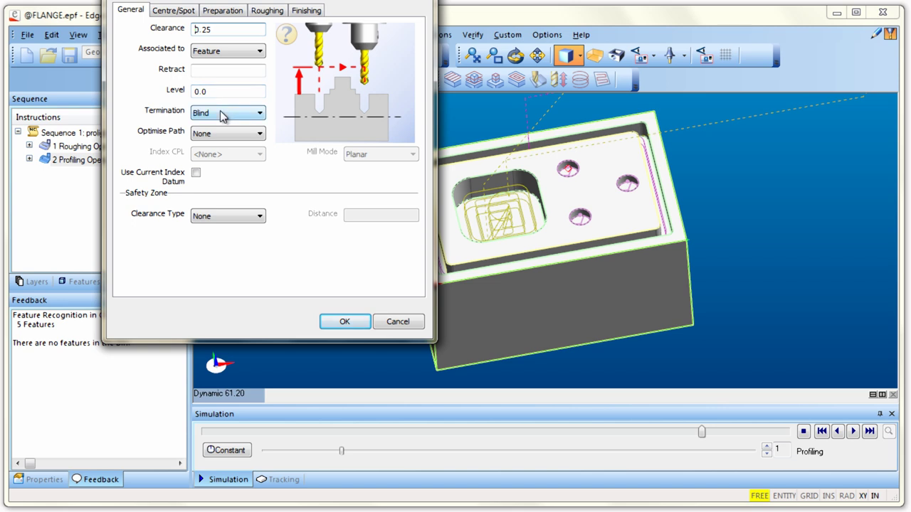
pyautogui.click(260, 17)
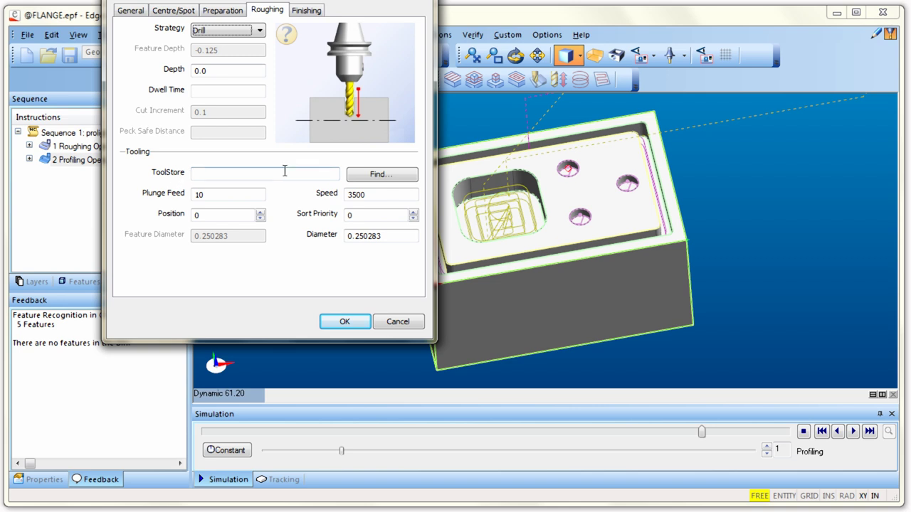
# Turn off the tool store filters, show end mills and assign the 1/4" End Mill to the hole operation's roughing drill cycle.
pyautogui.click(375, 175)
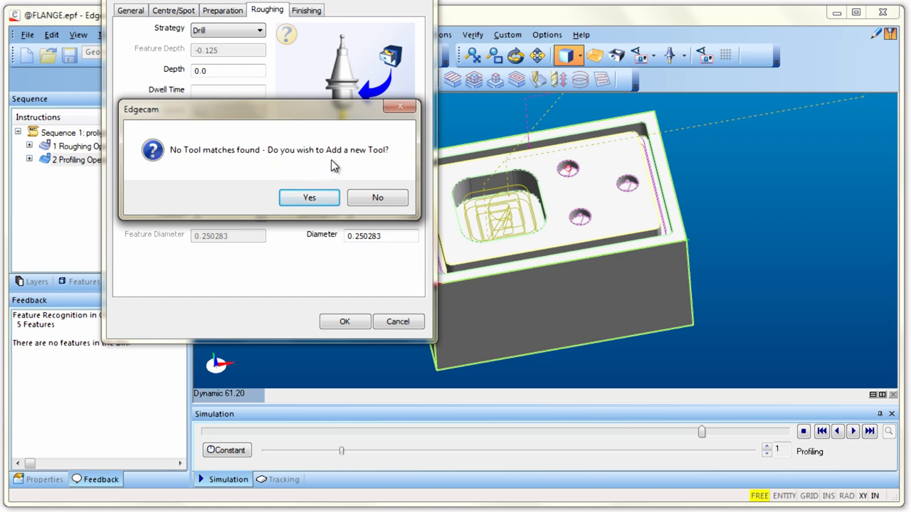
pyautogui.click(377, 200)
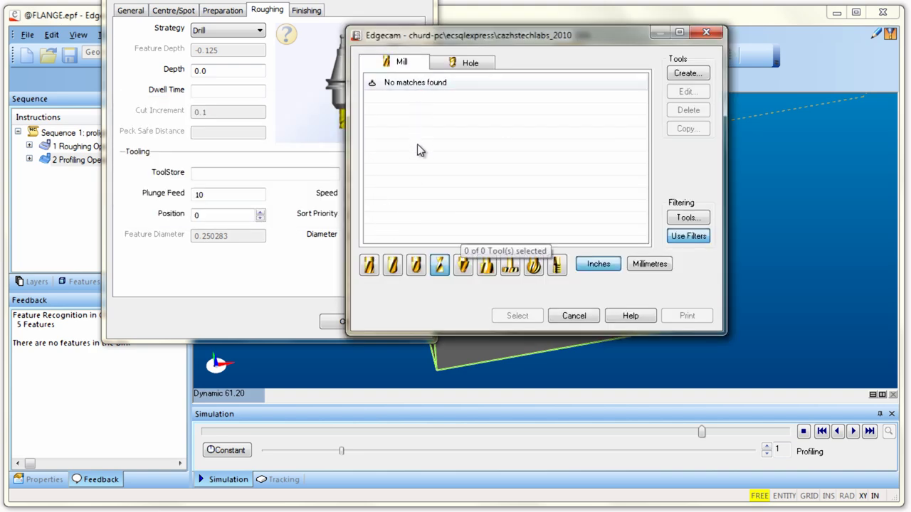
pyautogui.click(687, 238)
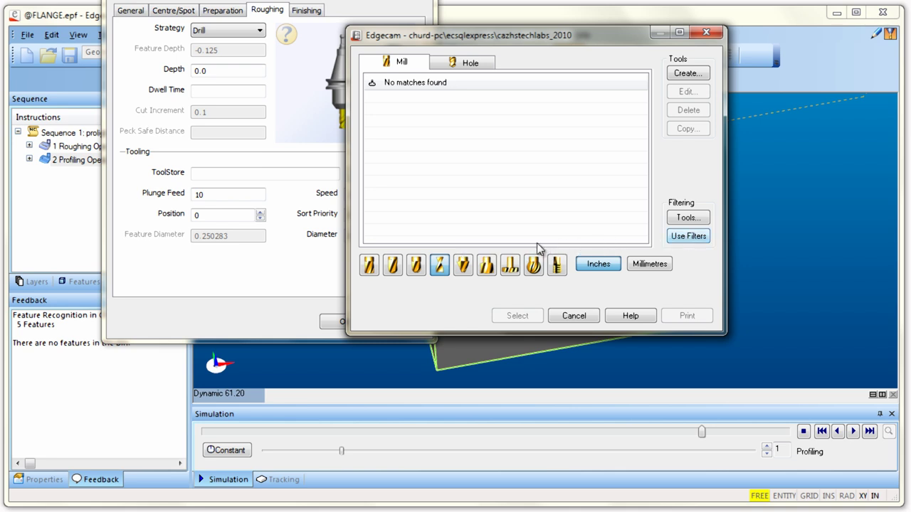
pyautogui.click(369, 266)
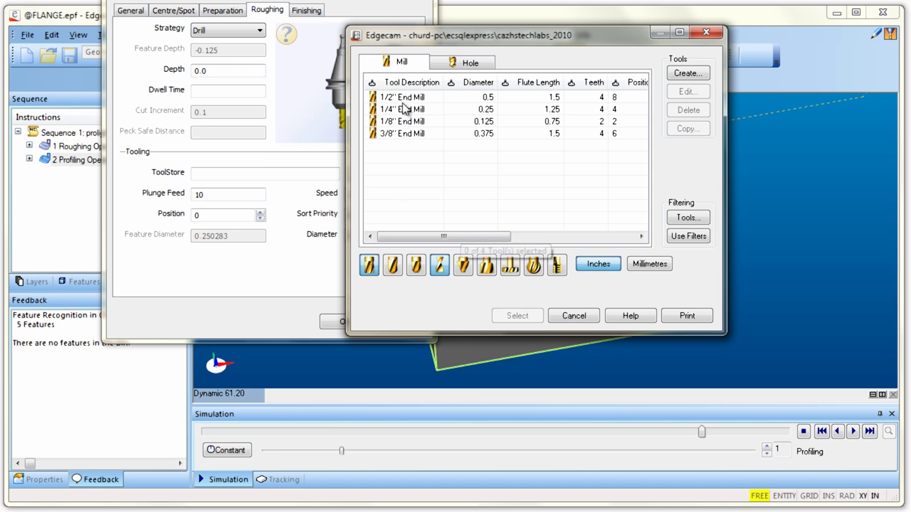
pyautogui.moveTo(481, 38); pyautogui.dragTo(249, 36)
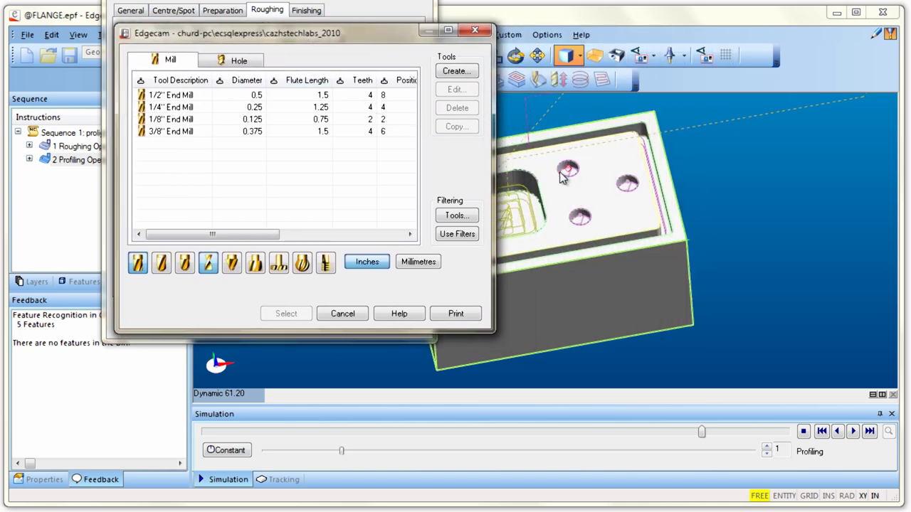
pyautogui.click(176, 109)
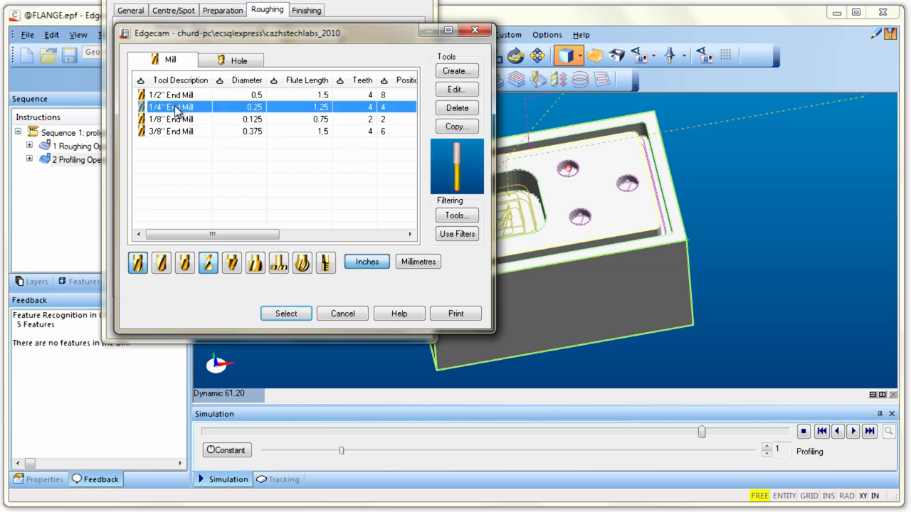
pyautogui.click(287, 314)
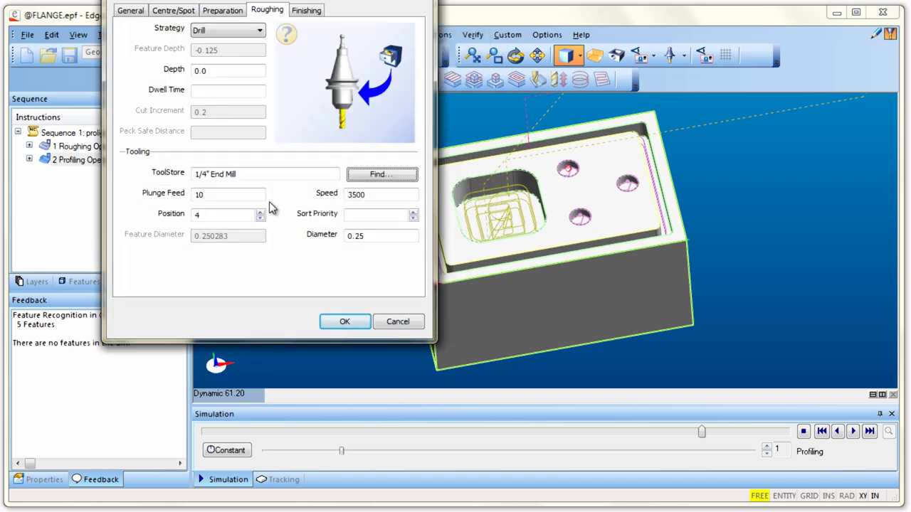
# Check the plunge feed, speed and tool position for the 1/4" End Mill, then accept the milling hole operation.
pyautogui.click(223, 195)
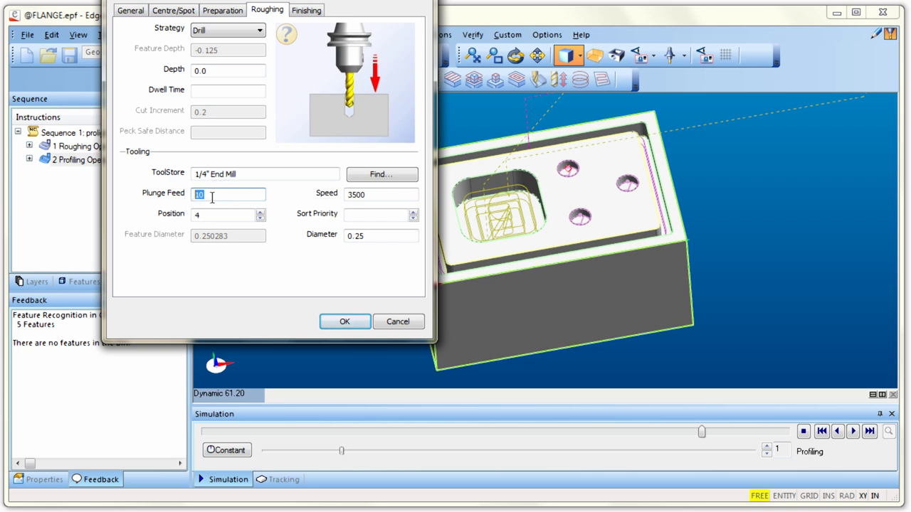
pyautogui.moveTo(374, 194); pyautogui.dragTo(346, 201)
pyautogui.moveTo(211, 216); pyautogui.dragTo(189, 217)
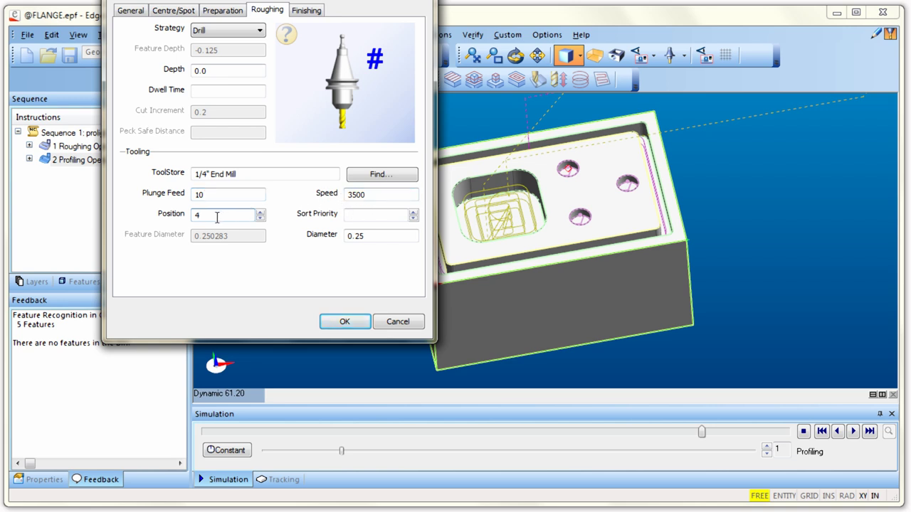
pyautogui.click(344, 323)
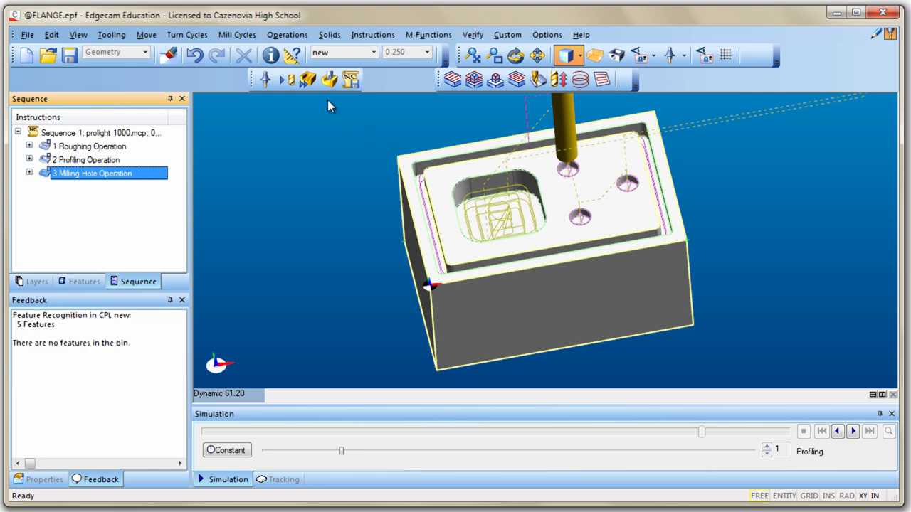
# Run the whole sequence in the Simulator, inspect the three machined holes from several angles and close the Simulator.
pyautogui.click(308, 80)
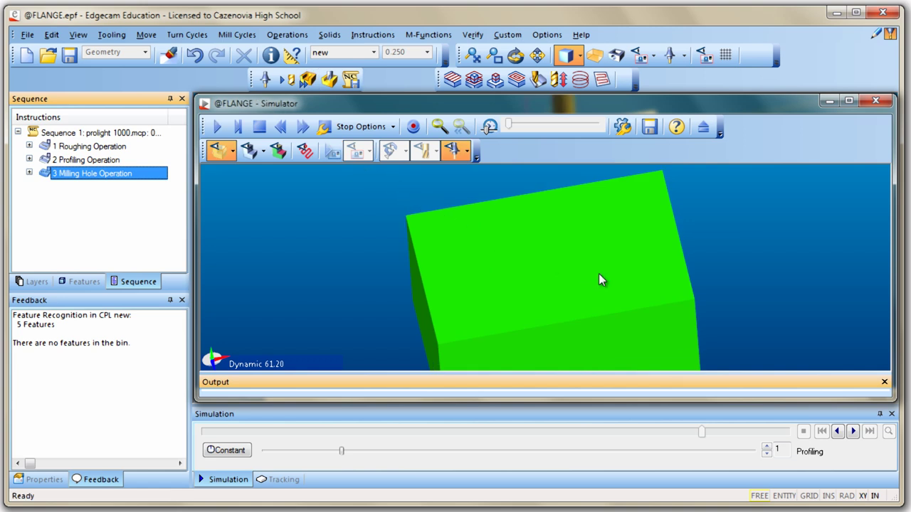
pyautogui.moveTo(609, 300); pyautogui.dragTo(367, 189)
pyautogui.click(217, 126)
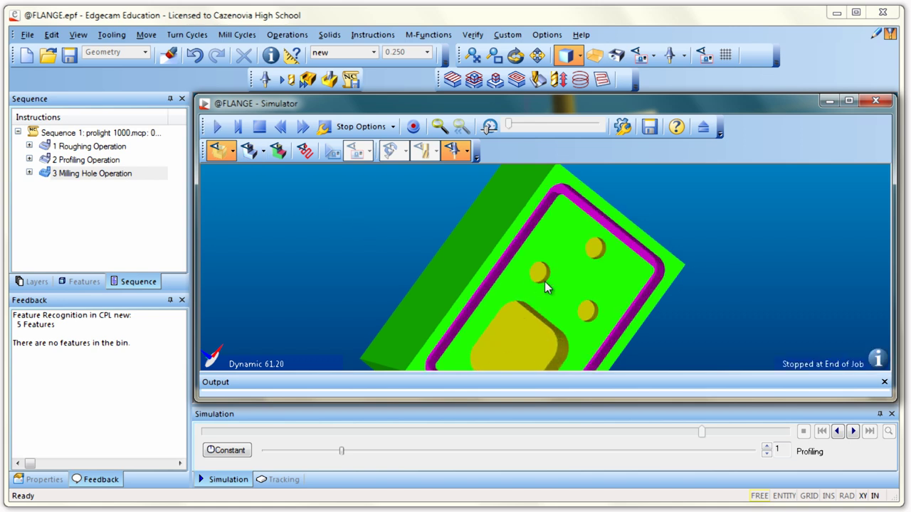
pyautogui.moveTo(609, 293); pyautogui.dragTo(589, 298)
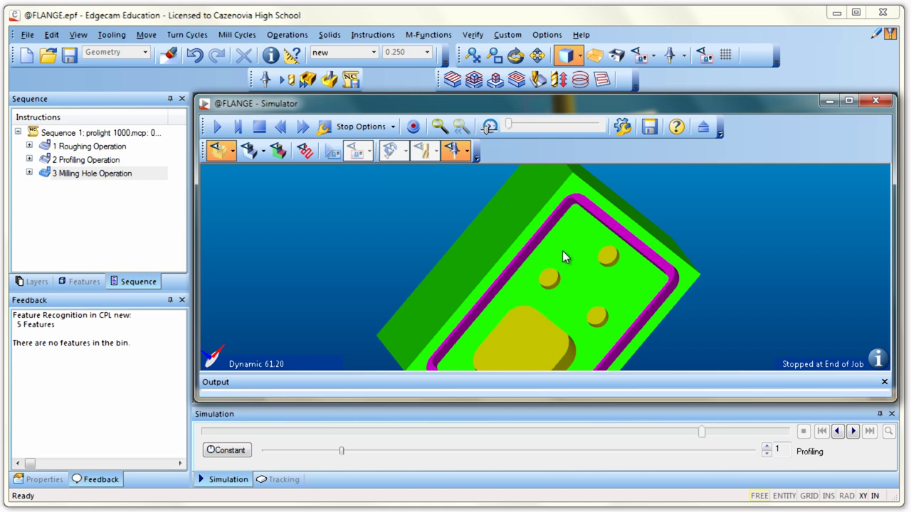
pyautogui.moveTo(636, 321); pyautogui.dragTo(588, 299)
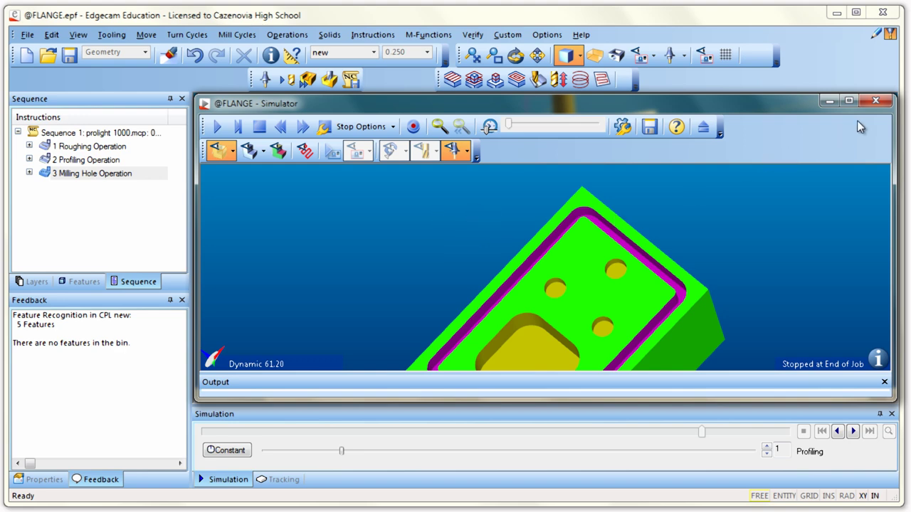
pyautogui.click(876, 100)
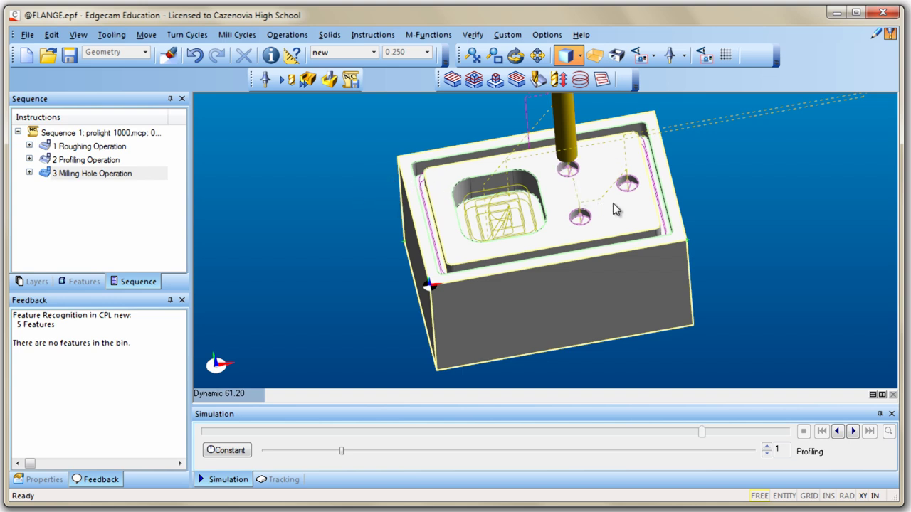
# Reorder the sequence so the milling hole operation runs first, profiling second and roughing last.
pyautogui.click(91, 177)
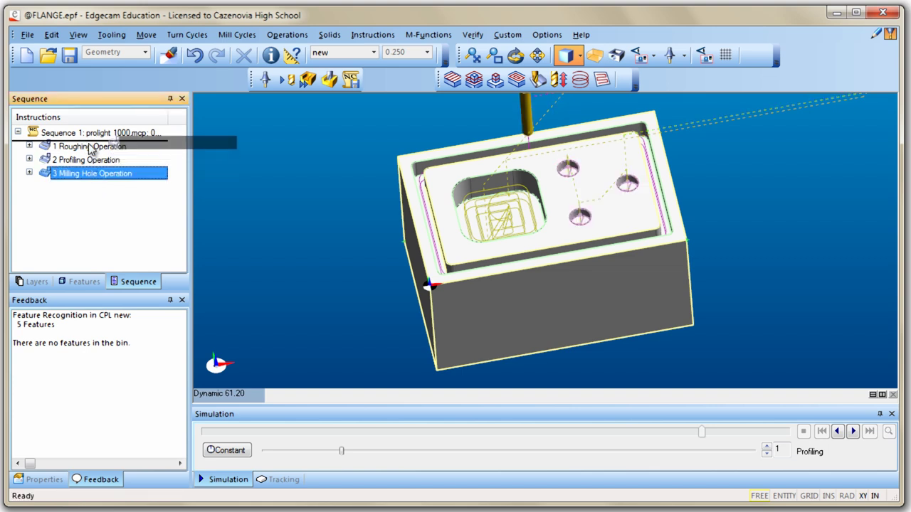
pyautogui.moveTo(91, 147); pyautogui.dragTo(90, 184)
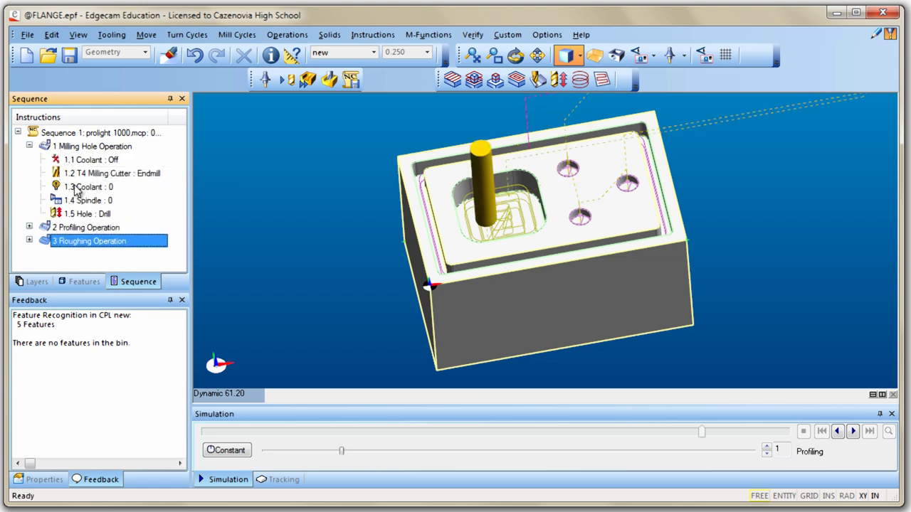
pyautogui.click(29, 147)
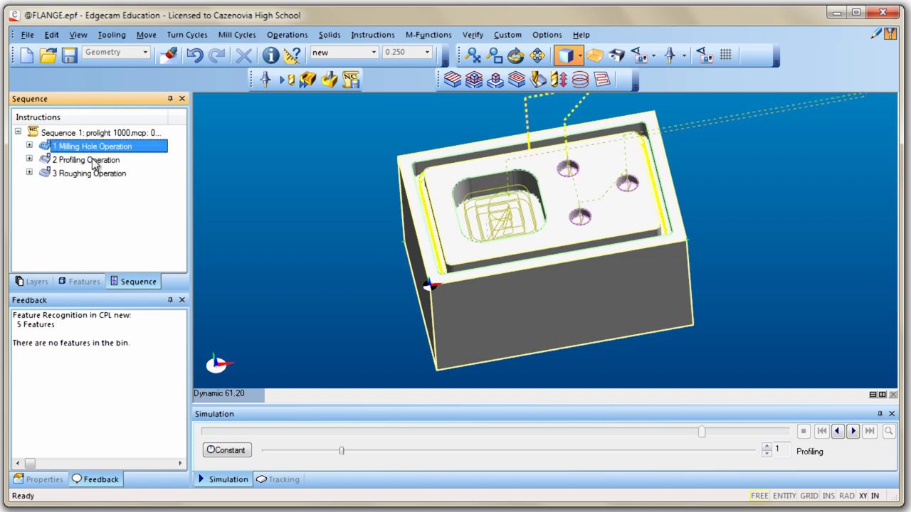
# Run the reordered sequence in the Simulator, inspect the holes, groove and pocket, and close the Simulator.
pyautogui.click(308, 79)
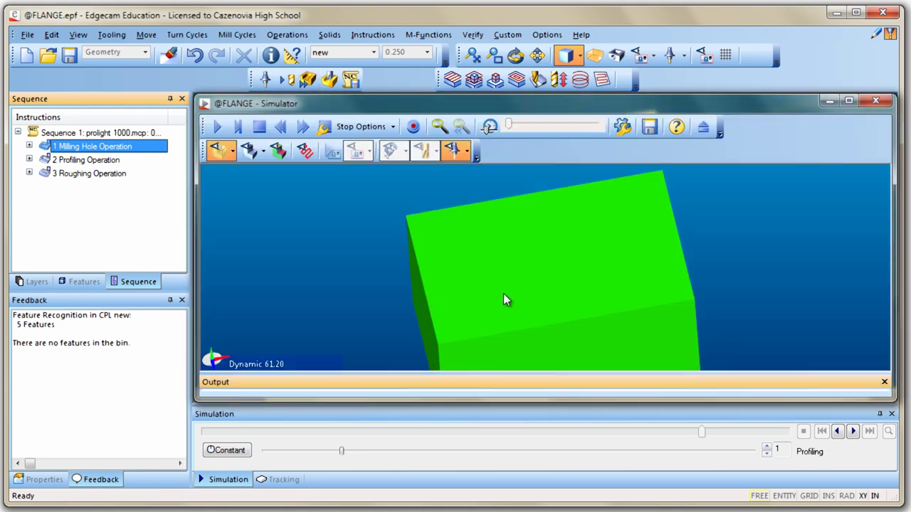
pyautogui.moveTo(503, 299); pyautogui.dragTo(352, 204, button='middle')
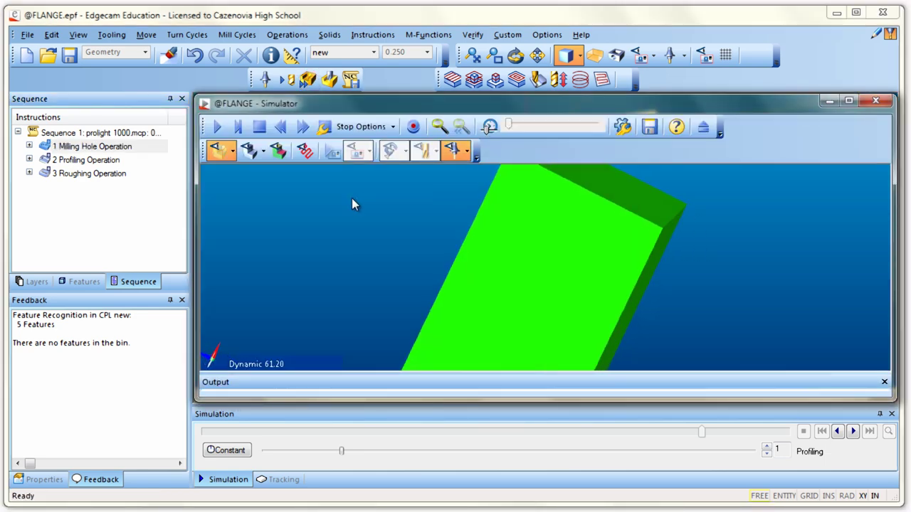
pyautogui.click(217, 128)
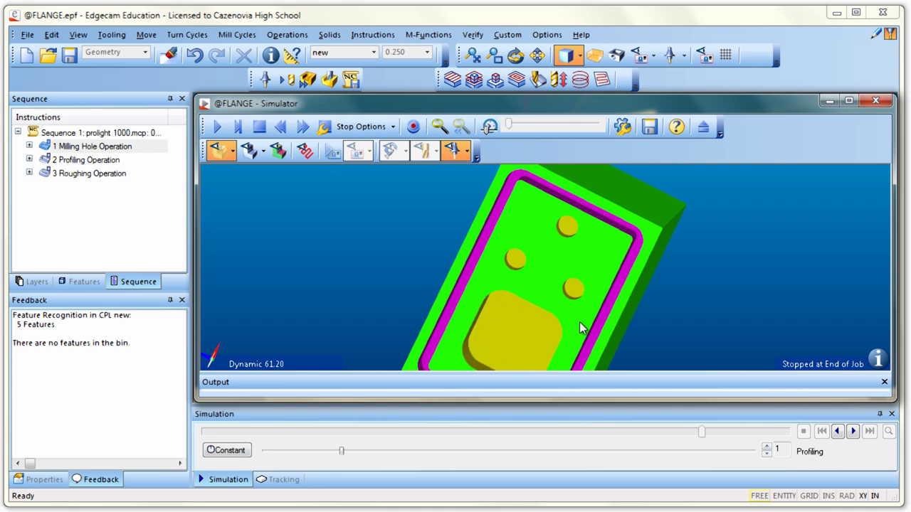
pyautogui.moveTo(643, 319); pyautogui.dragTo(437, 271, button='middle')
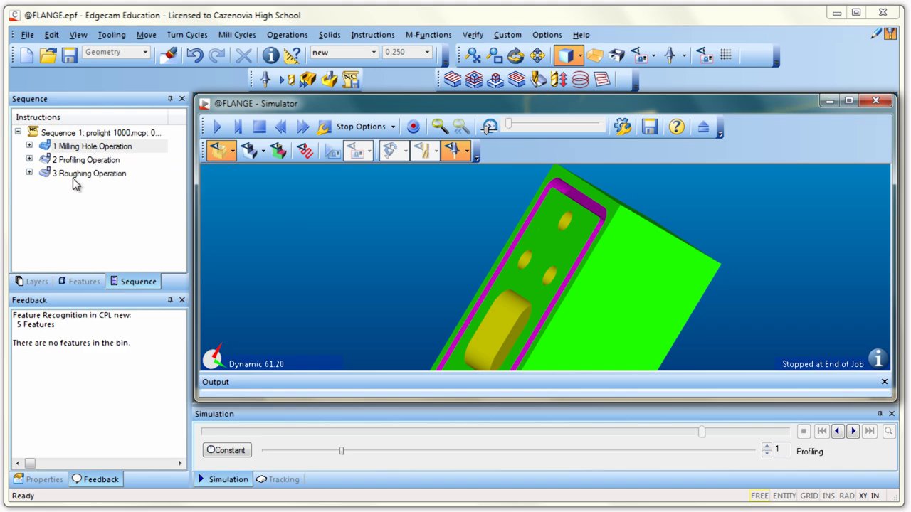
pyautogui.click(873, 101)
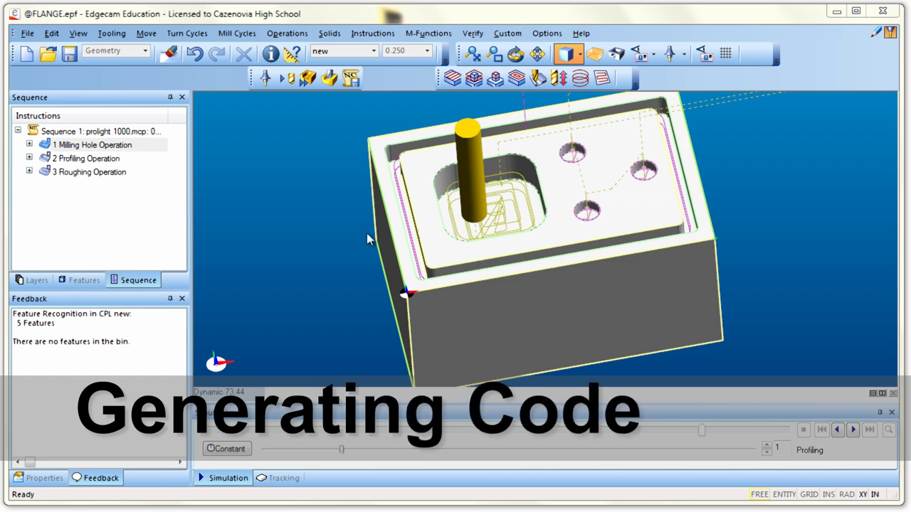
pyautogui.click(28, 34)
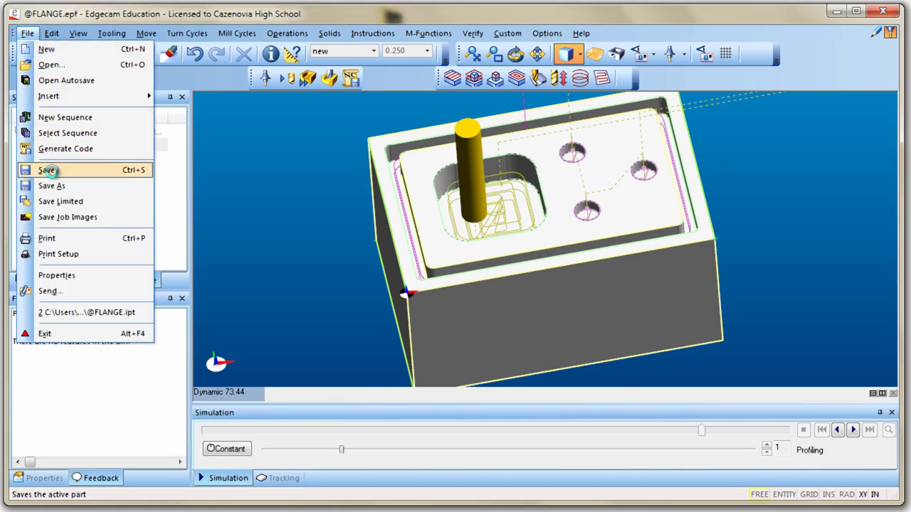
pyautogui.click(47, 170)
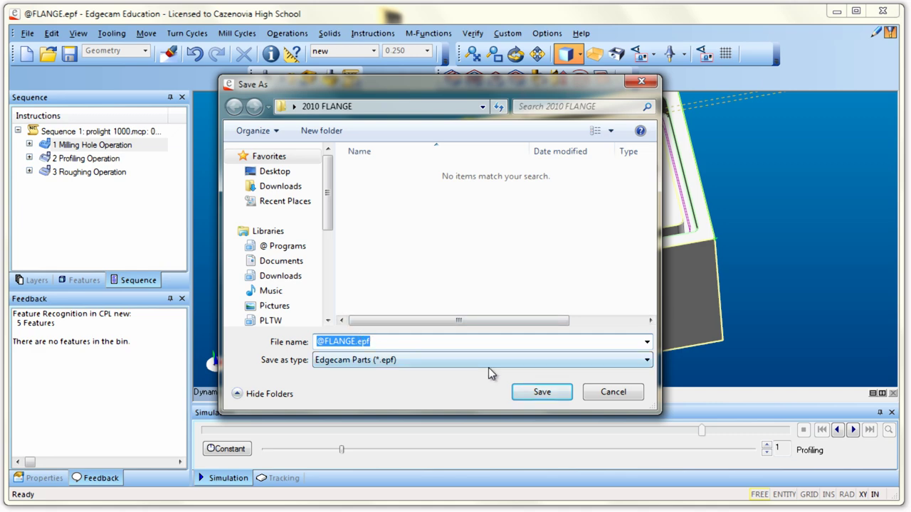
pyautogui.click(542, 392)
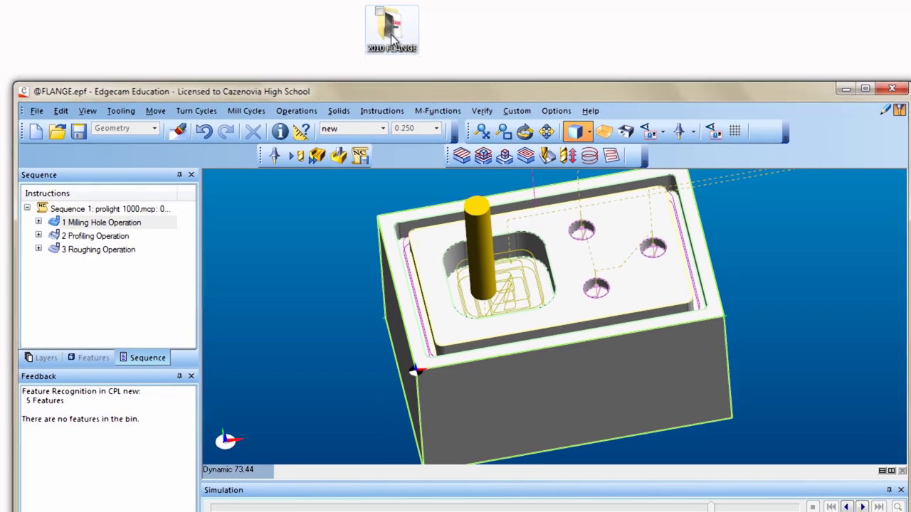
# Check the 2010 FLANGE desktop folder for the saved part file, then close it and return to Edgecam.
pyautogui.doubleClick(392, 41)
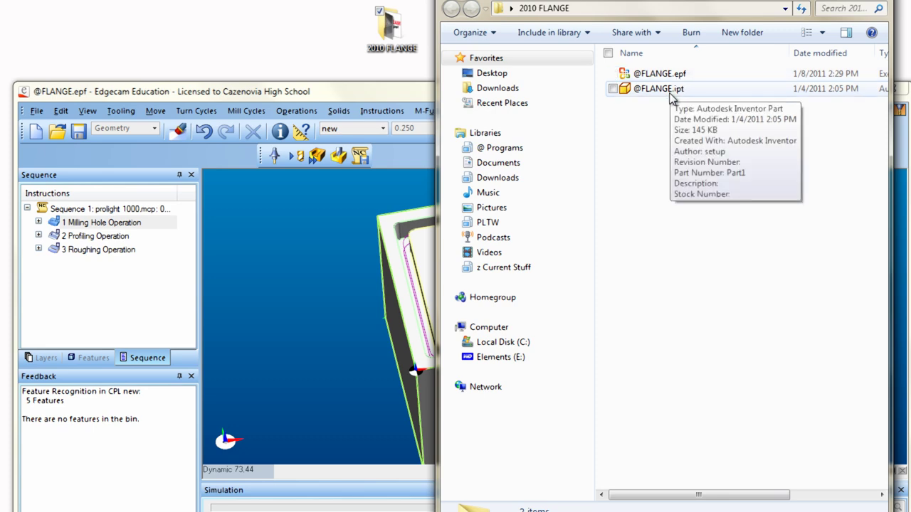
pyautogui.click(861, 4)
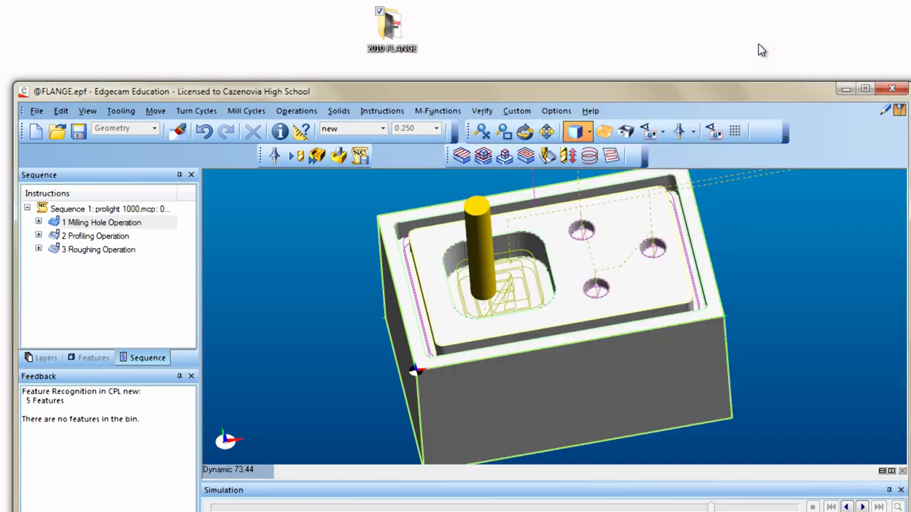
pyautogui.moveTo(630, 92); pyautogui.dragTo(625, 17)
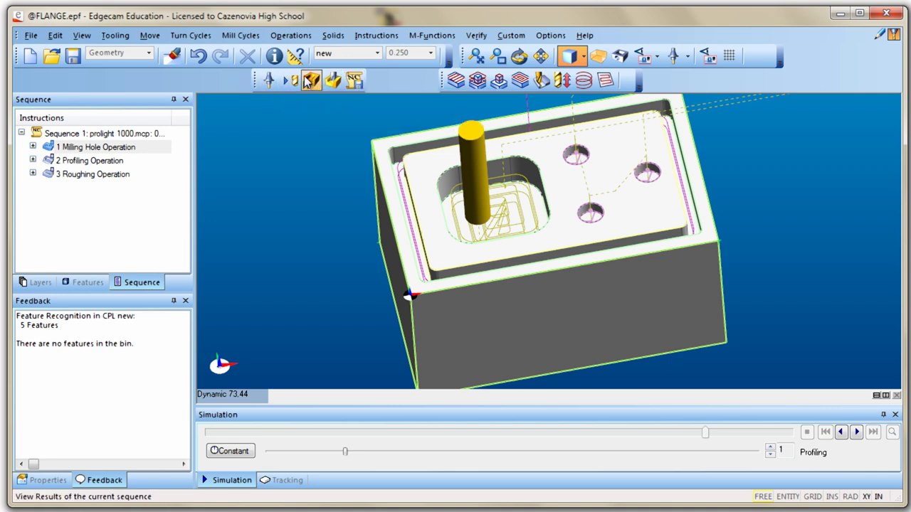
pyautogui.click(352, 83)
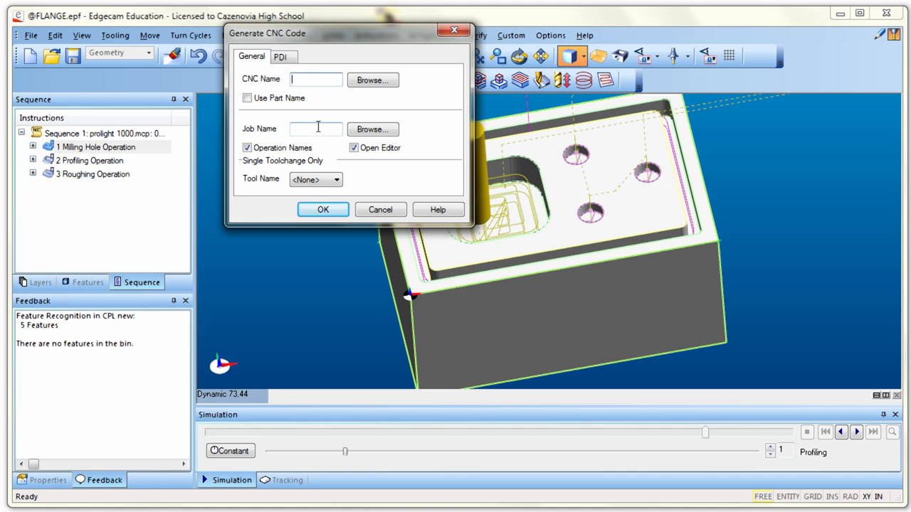
pyautogui.click(329, 210)
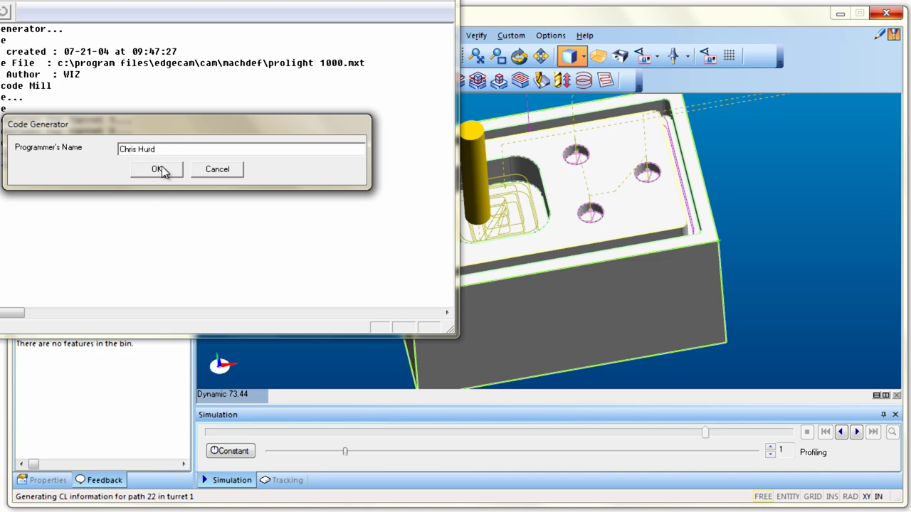
pyautogui.click(160, 168)
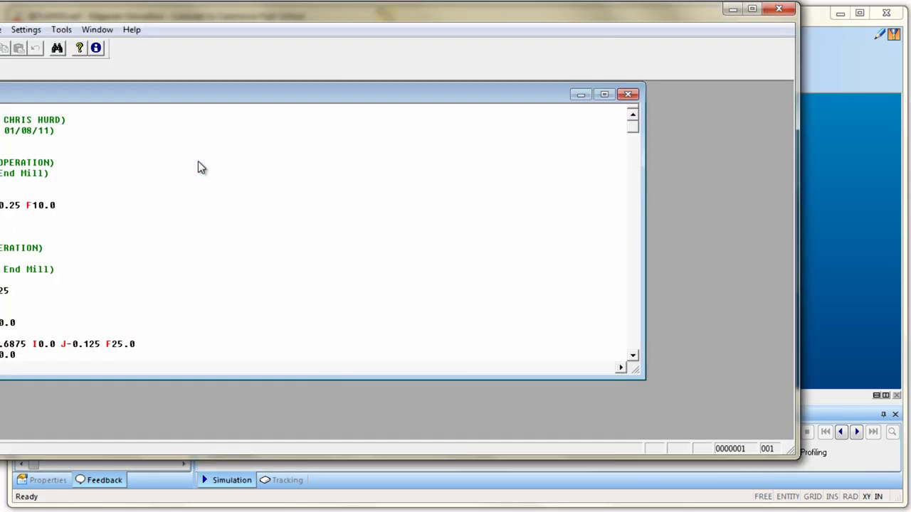
pyautogui.moveTo(170, 13); pyautogui.dragTo(298, 14)
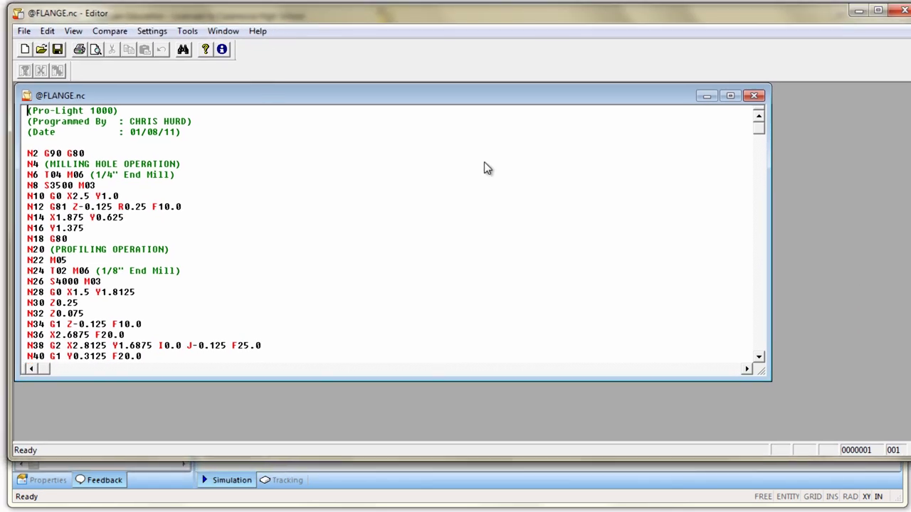
pyautogui.moveTo(760, 131)
pyautogui.mouseDown()
pyautogui.moveTo(767, 354)
pyautogui.moveTo(752, 235)
pyautogui.moveTo(758, 130)
pyautogui.mouseUp()
pyautogui.moveTo(762, 126); pyautogui.dragTo(771, 352)
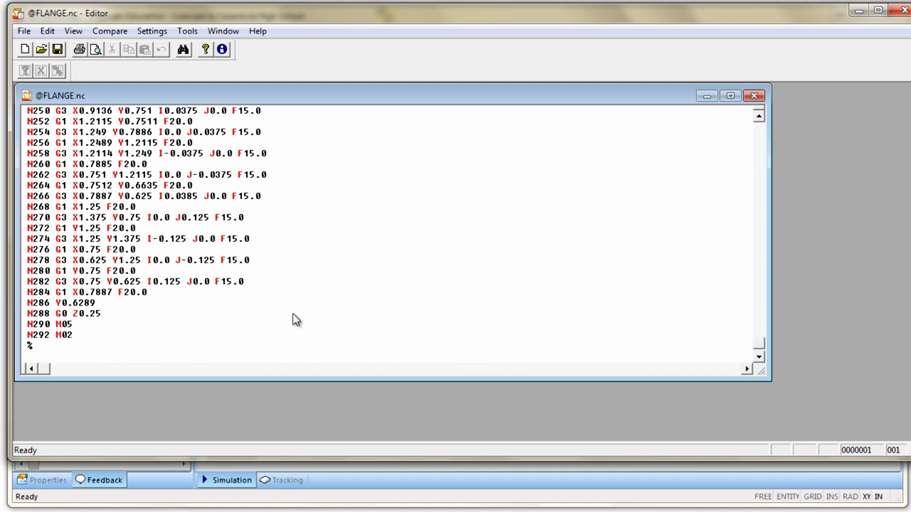
pyautogui.moveTo(763, 348); pyautogui.dragTo(760, 193)
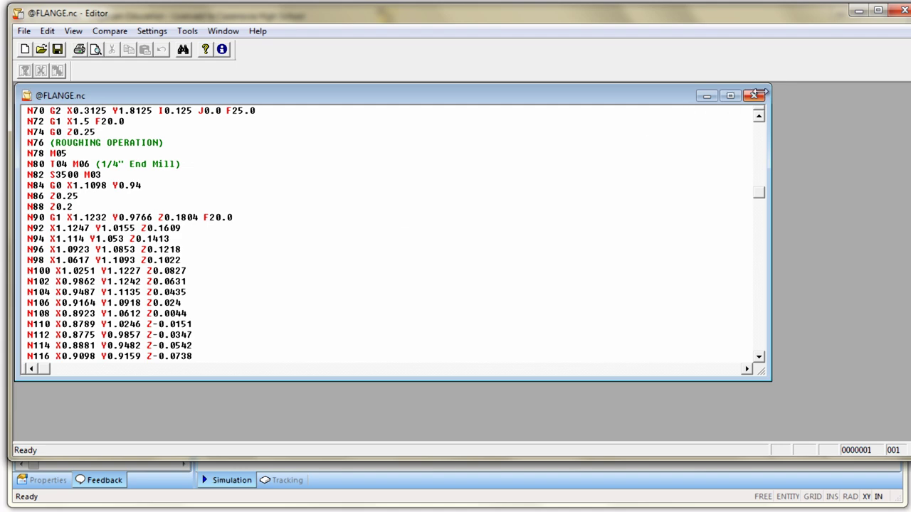
pyautogui.click(902, 13)
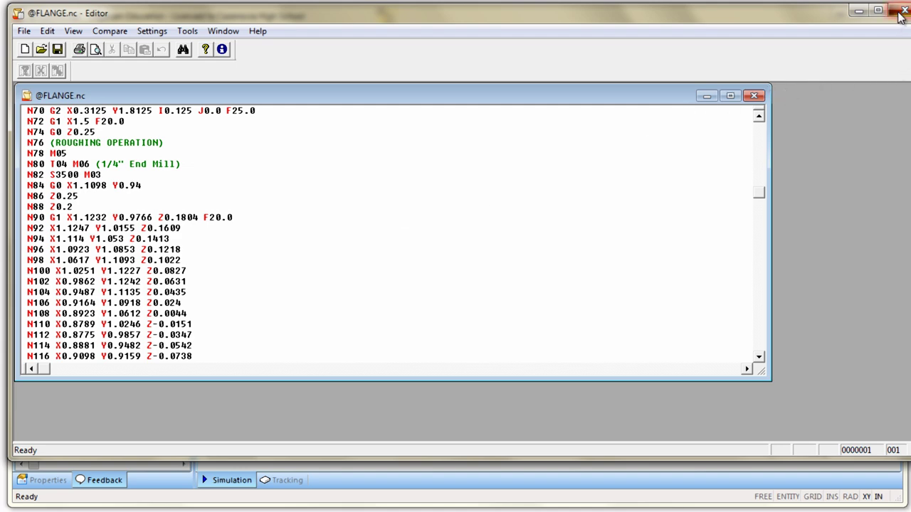
pyautogui.moveTo(713, 23); pyautogui.dragTo(706, 112)
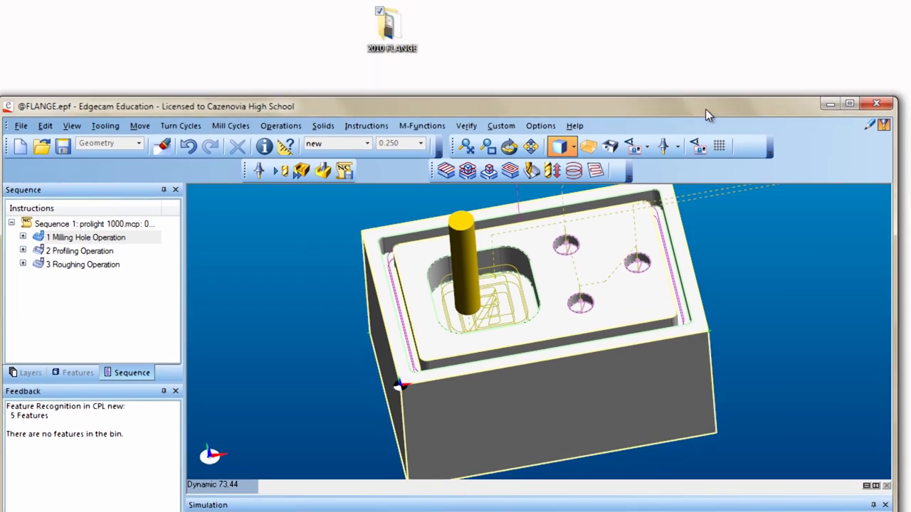
pyautogui.click(398, 45)
pyautogui.doubleClick(399, 45)
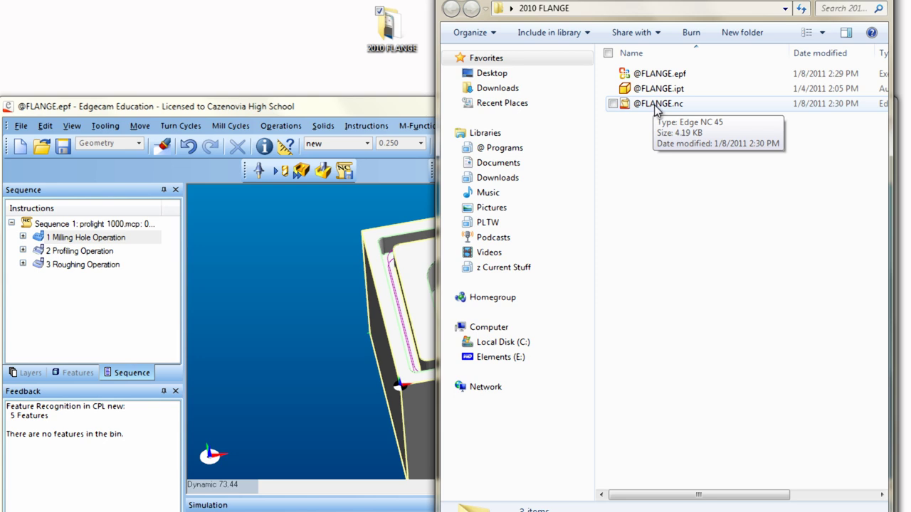
pyautogui.doubleClick(420, 105)
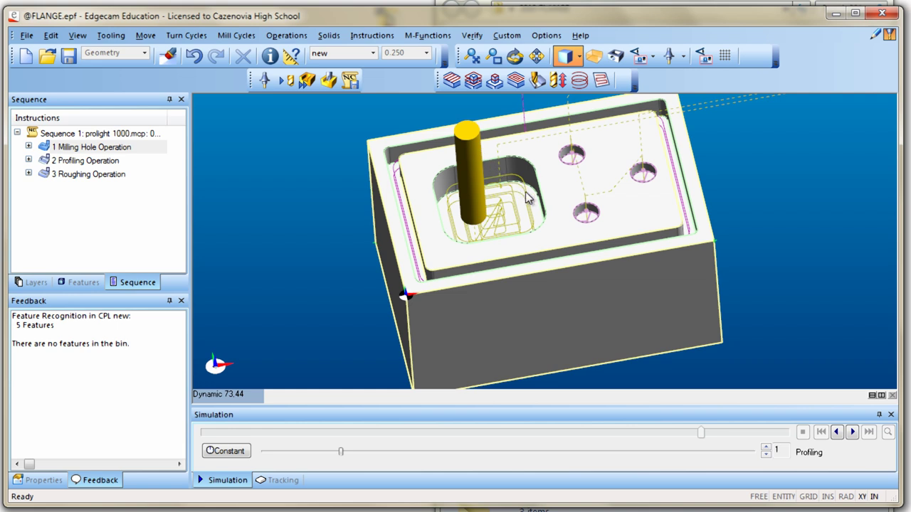